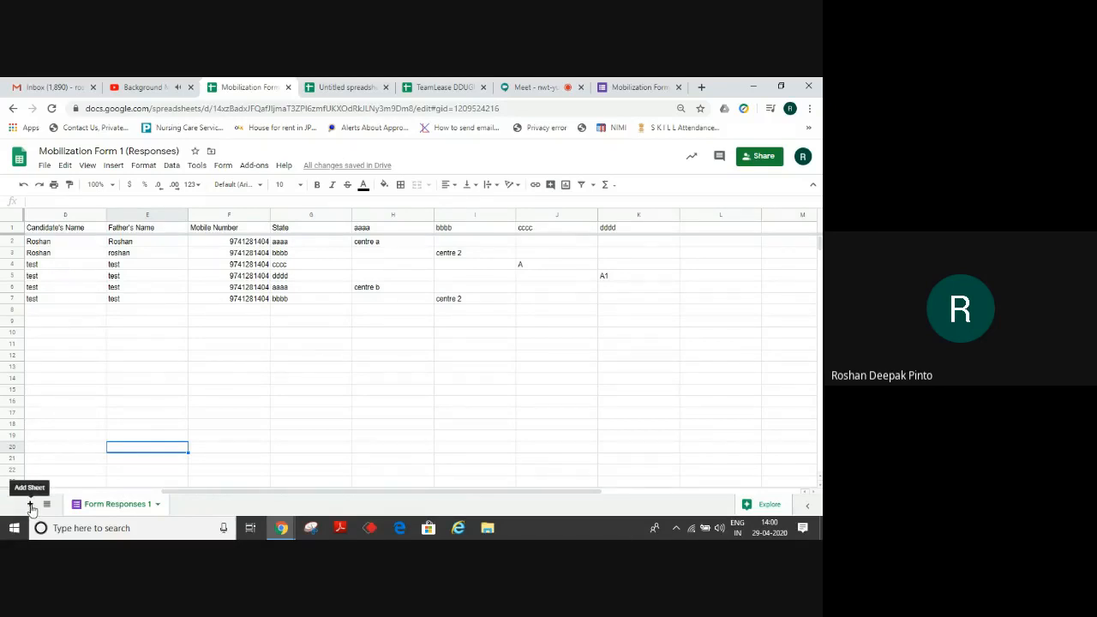
Add a blank sheet, rename it from Sheet2 to 'Duplicate', and select its cell A1.
left_click(30, 505)
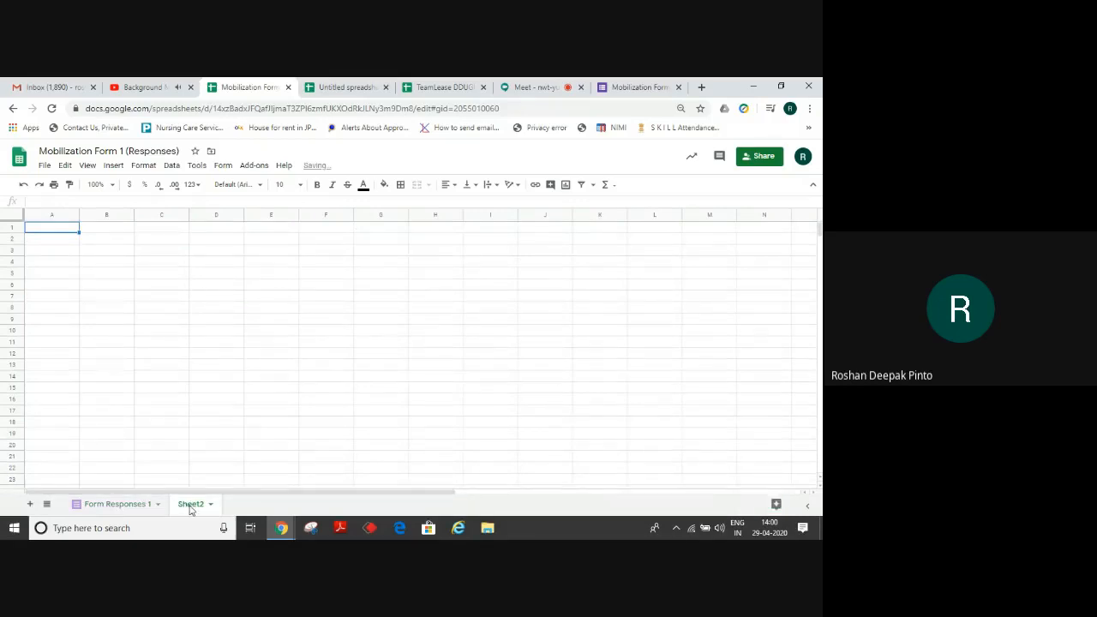
double_click(191, 505)
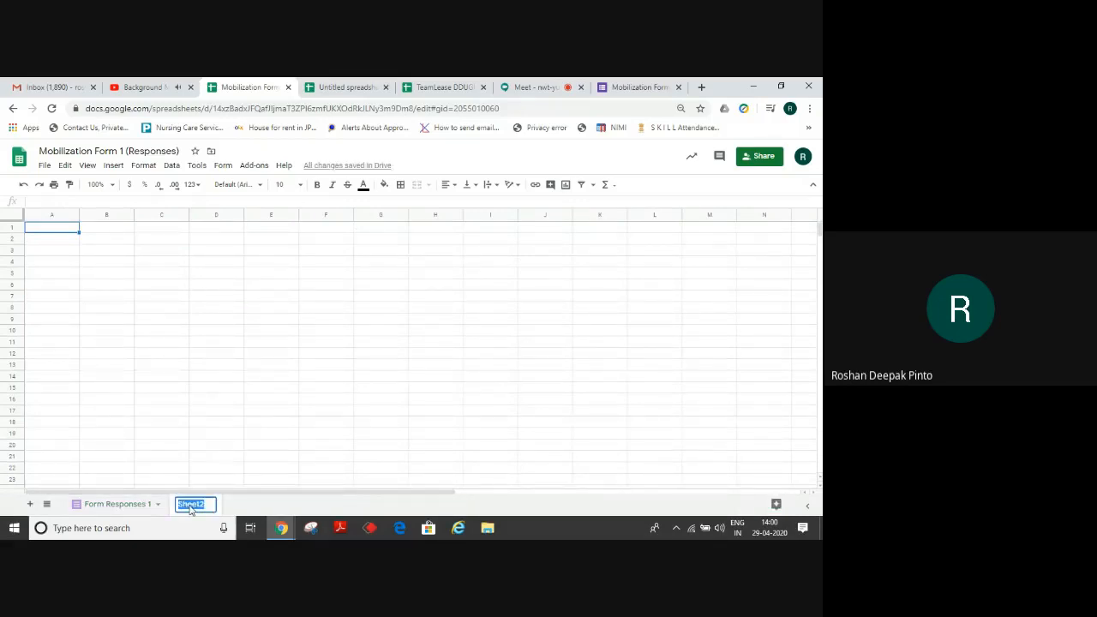
type("Duplicate")
left_click(205, 416)
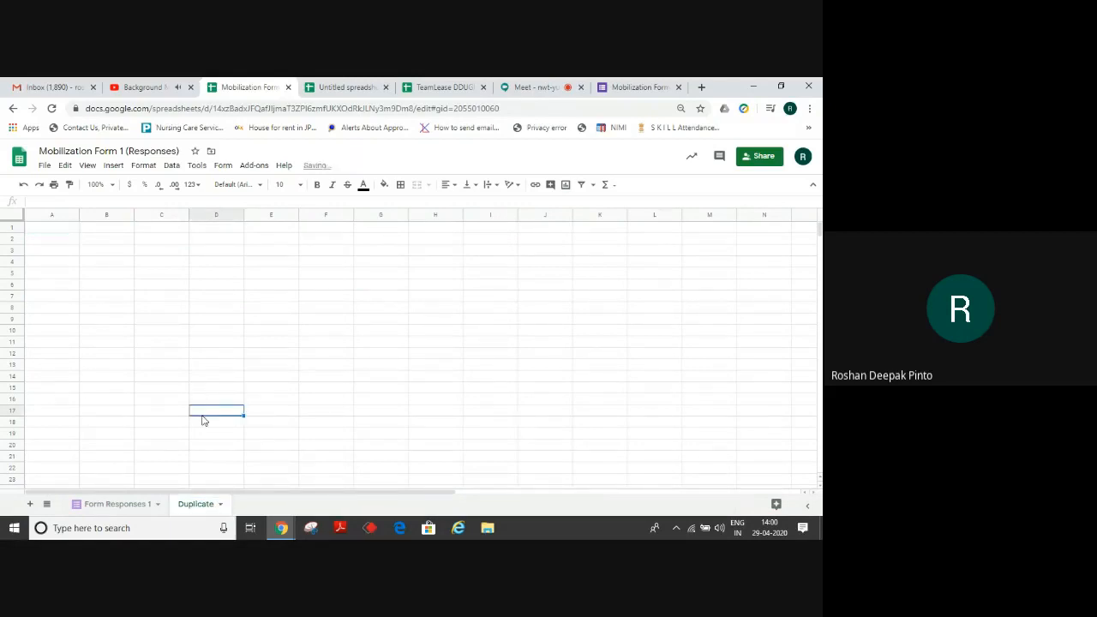
left_click(60, 231)
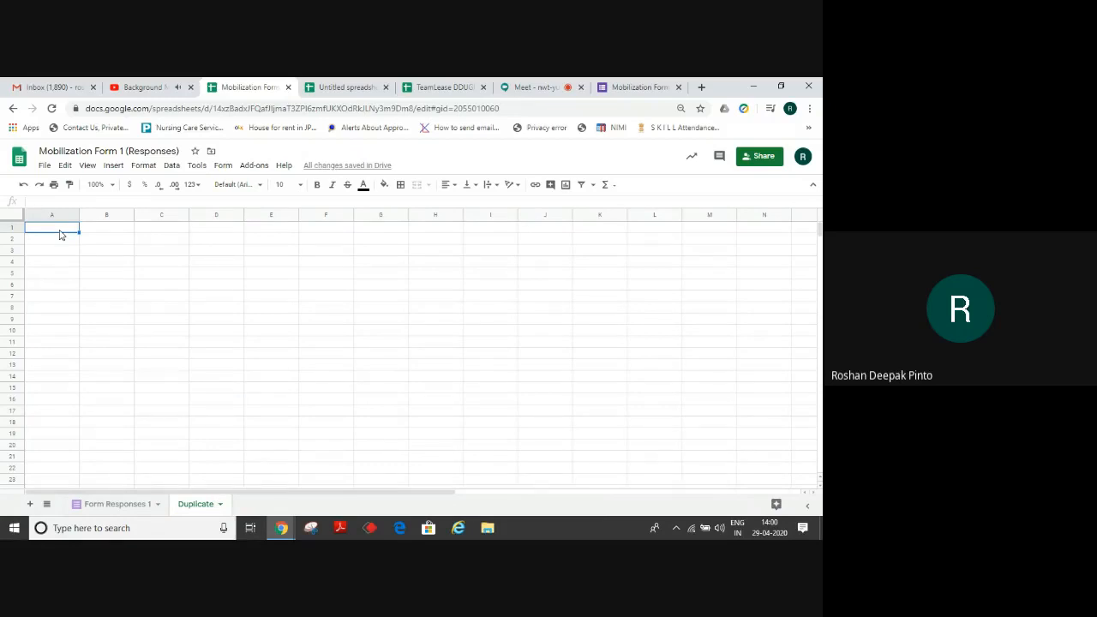
In A1, type =IMPORTRANGE(" with this spreadsheet's pasted URL, then ","Form Responses 1!
type("=")
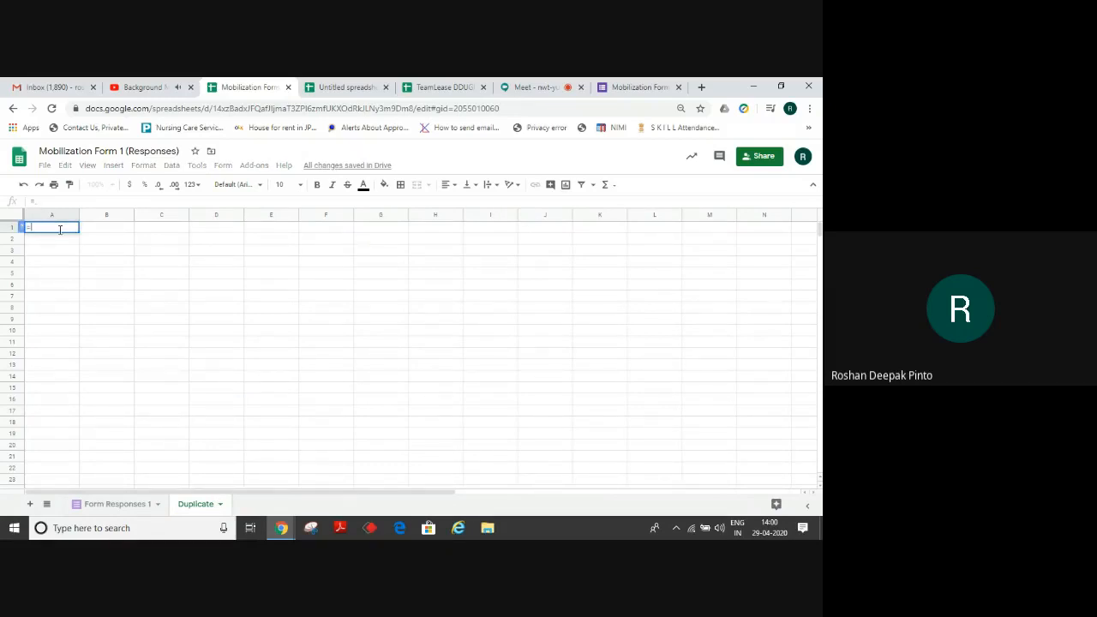
type("Imp")
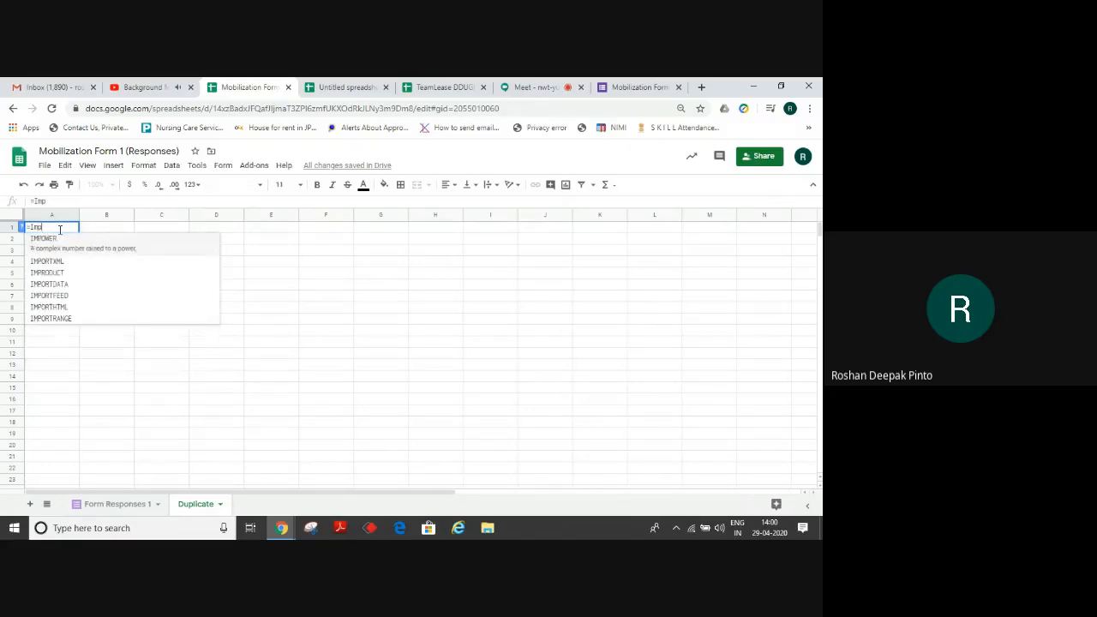
type("or")
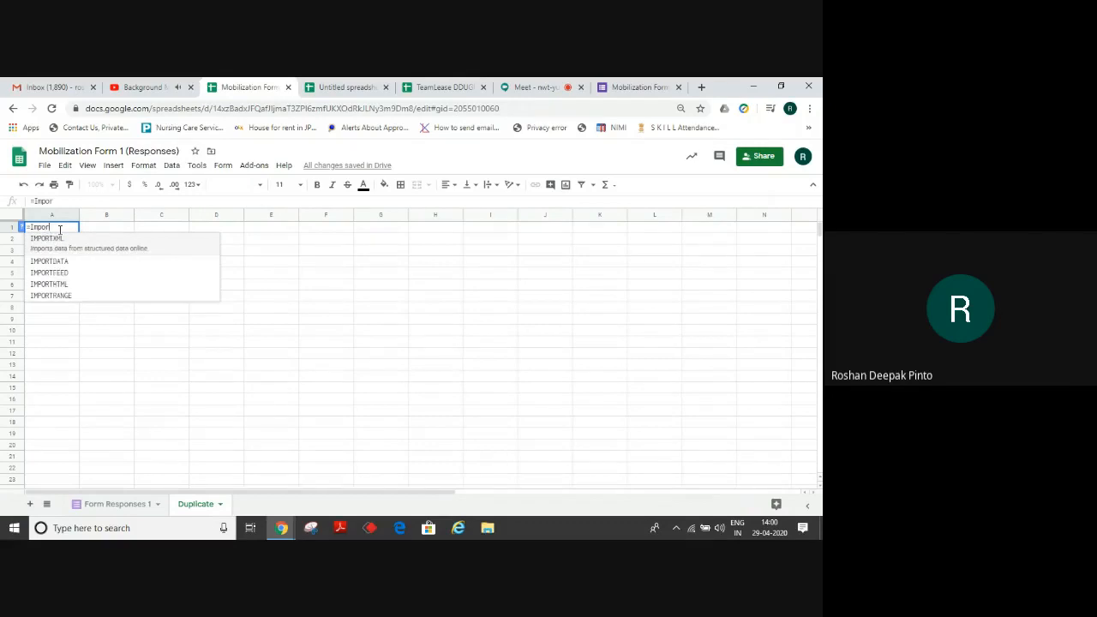
type("t")
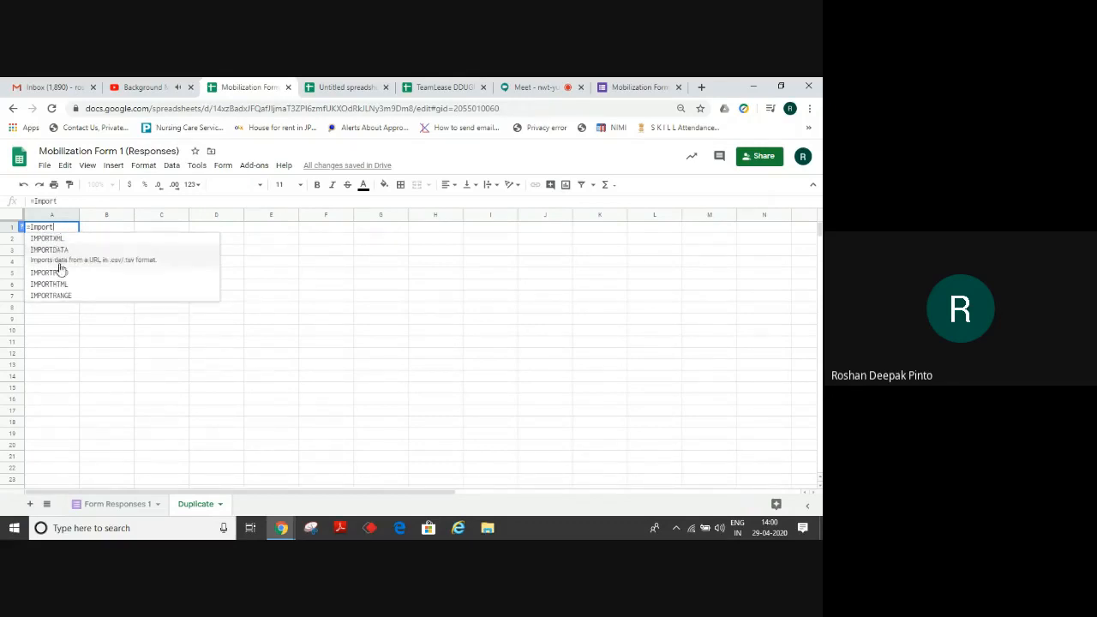
left_click(58, 300)
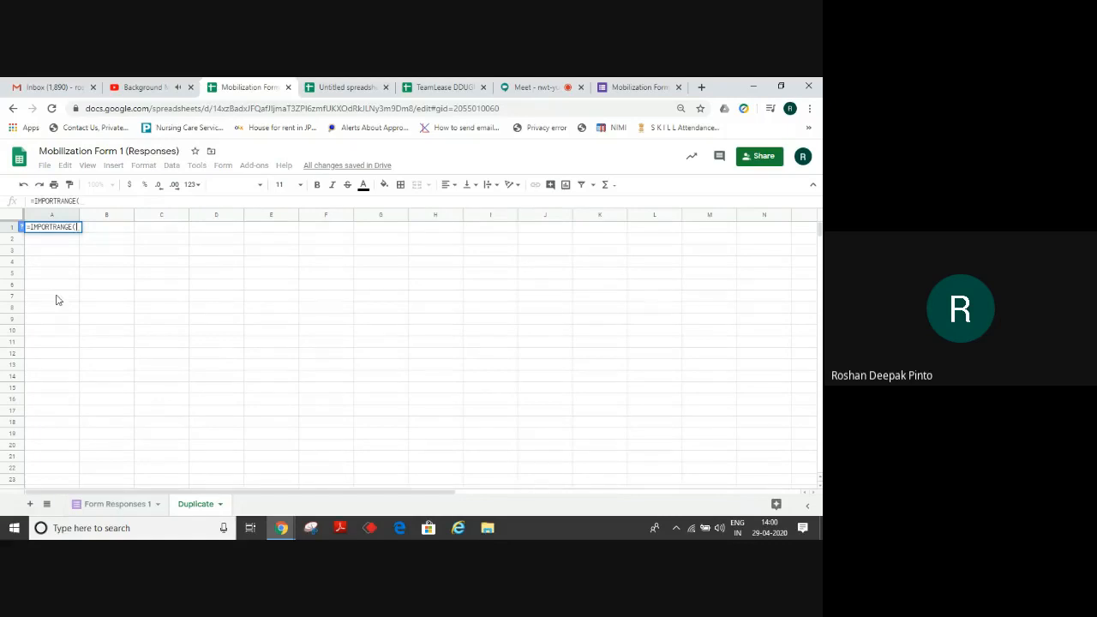
type("\"")
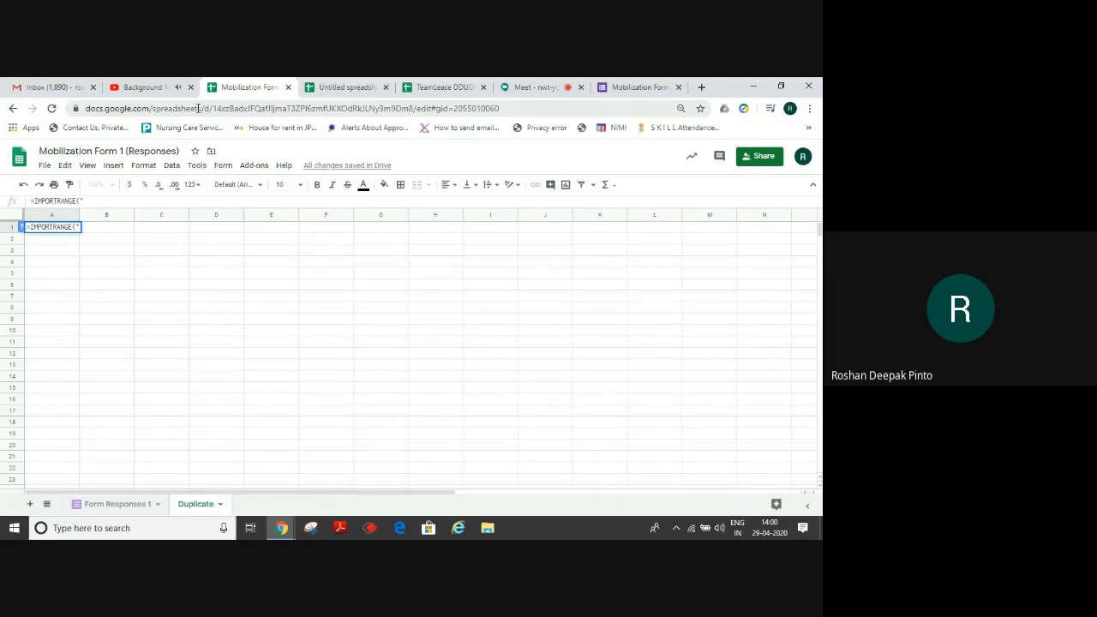
left_click(198, 108)
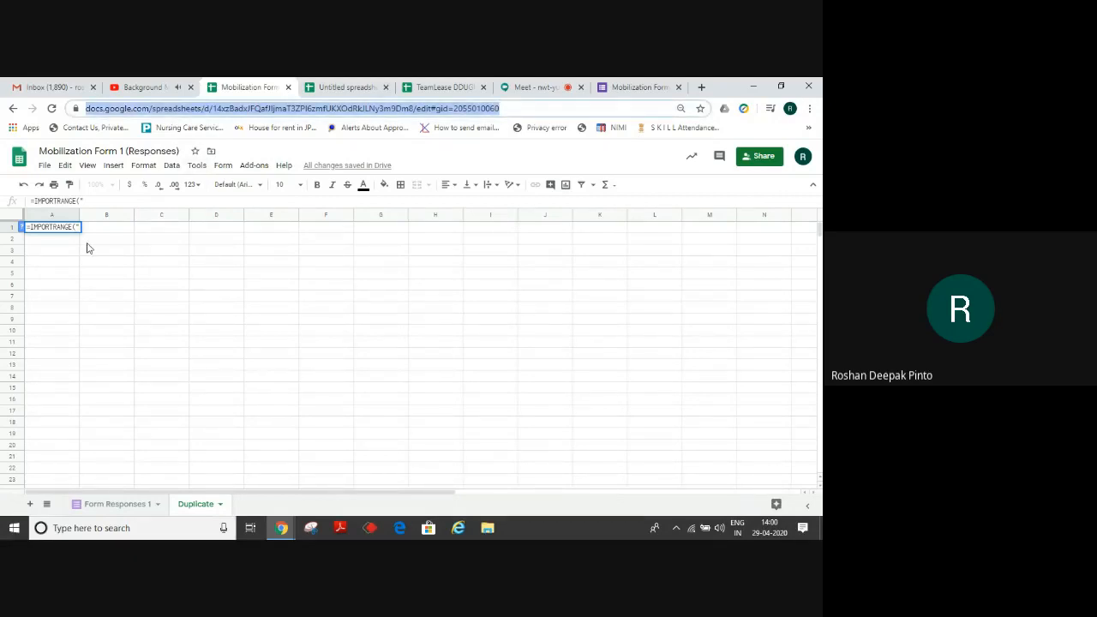
left_click(89, 199)
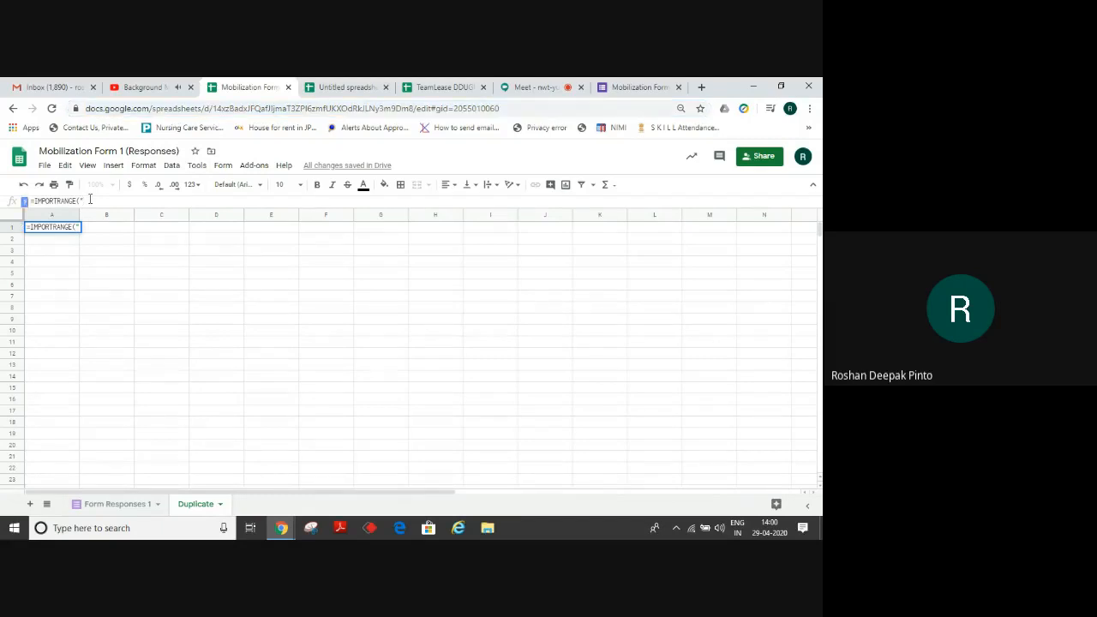
key("ctrl+v")
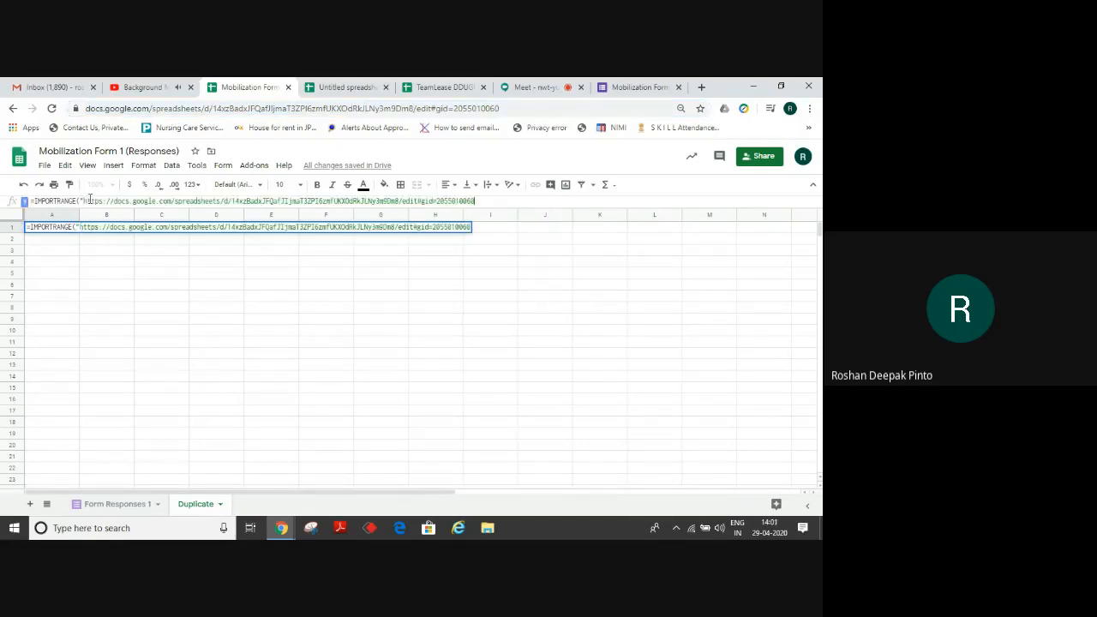
type("\",")
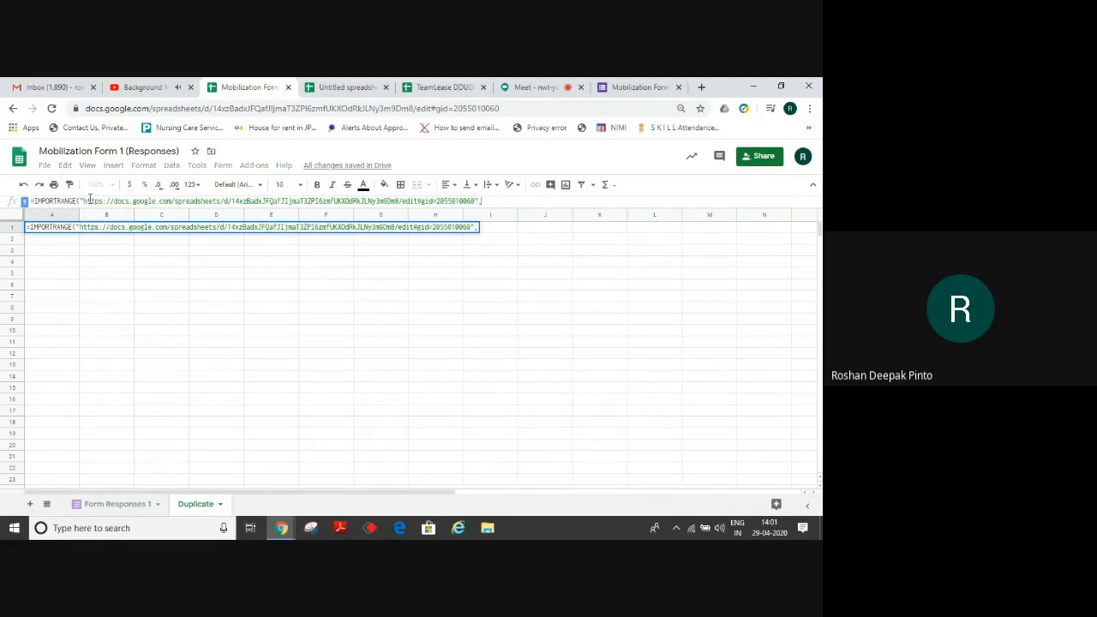
type("\"")
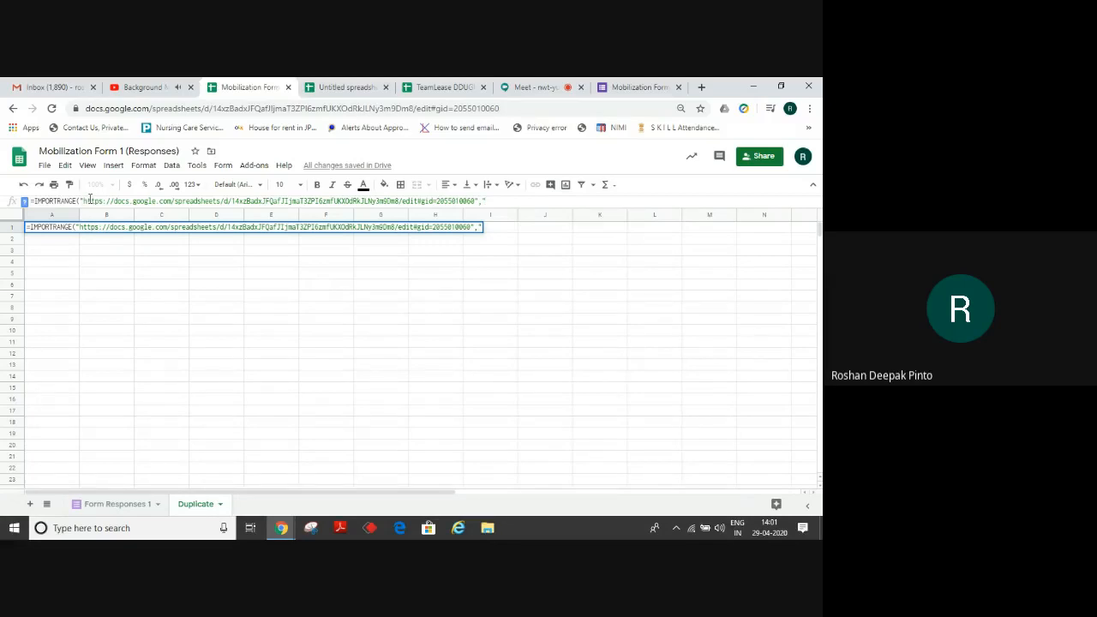
type("Form Responses")
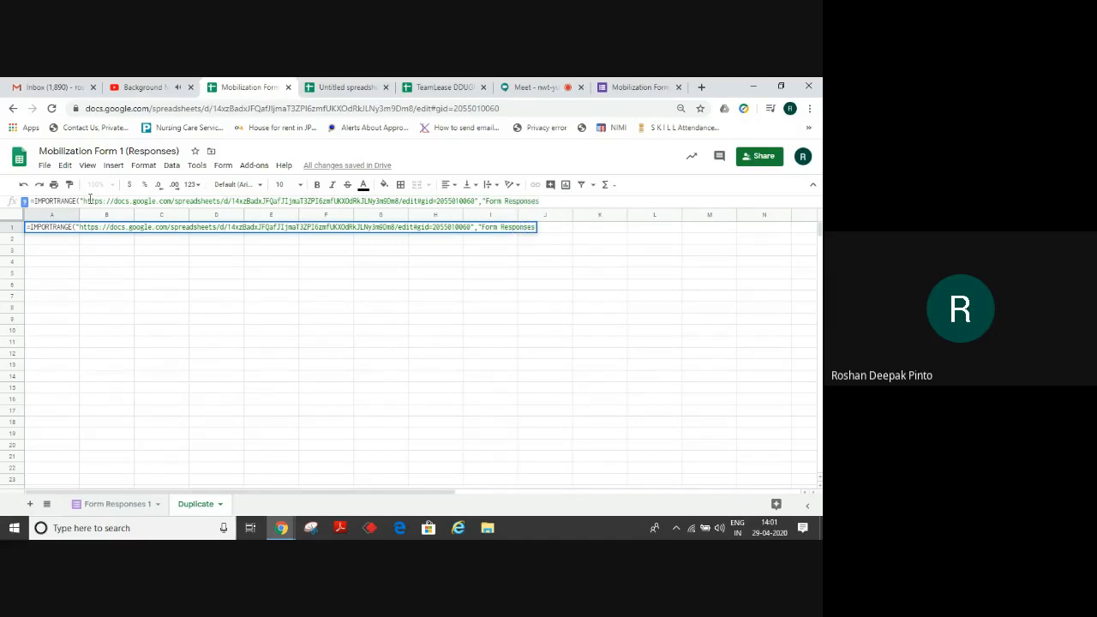
type(" 1")
type("!")
Check in Form Responses 1 how far the response columns extend, then return to Duplicate.
left_click(112, 512)
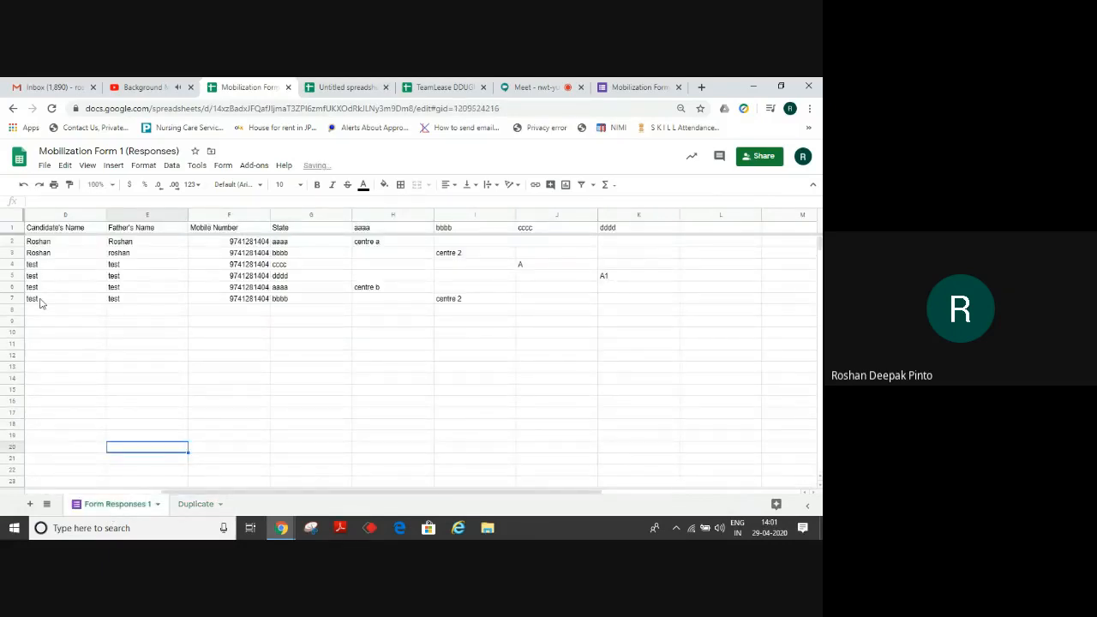
left_click(637, 233)
key("Right")
key("Right")
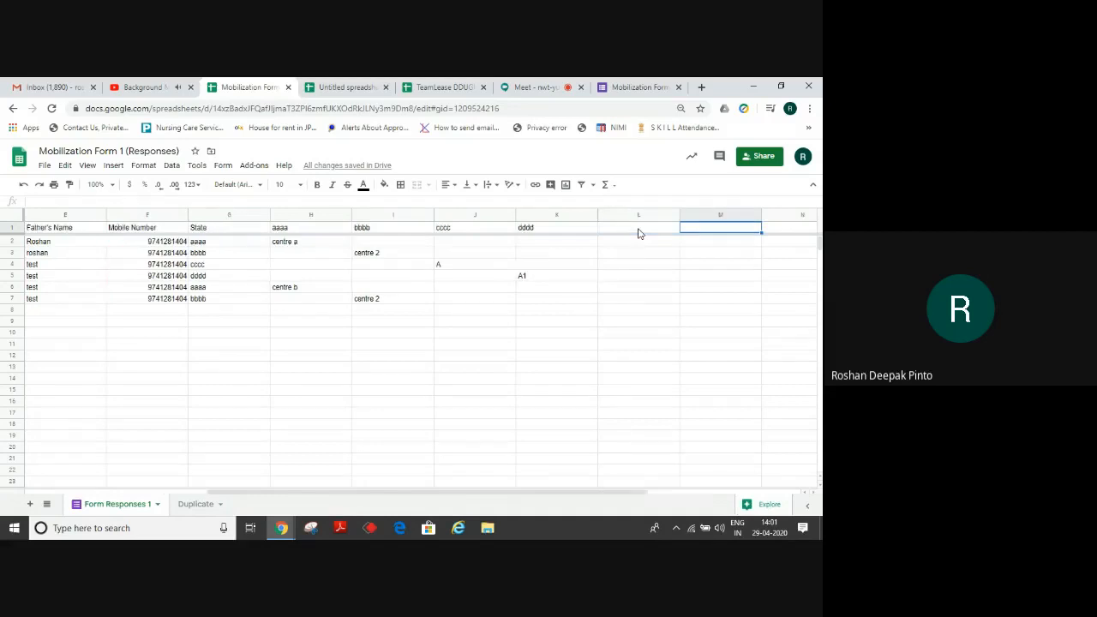
left_click(200, 503)
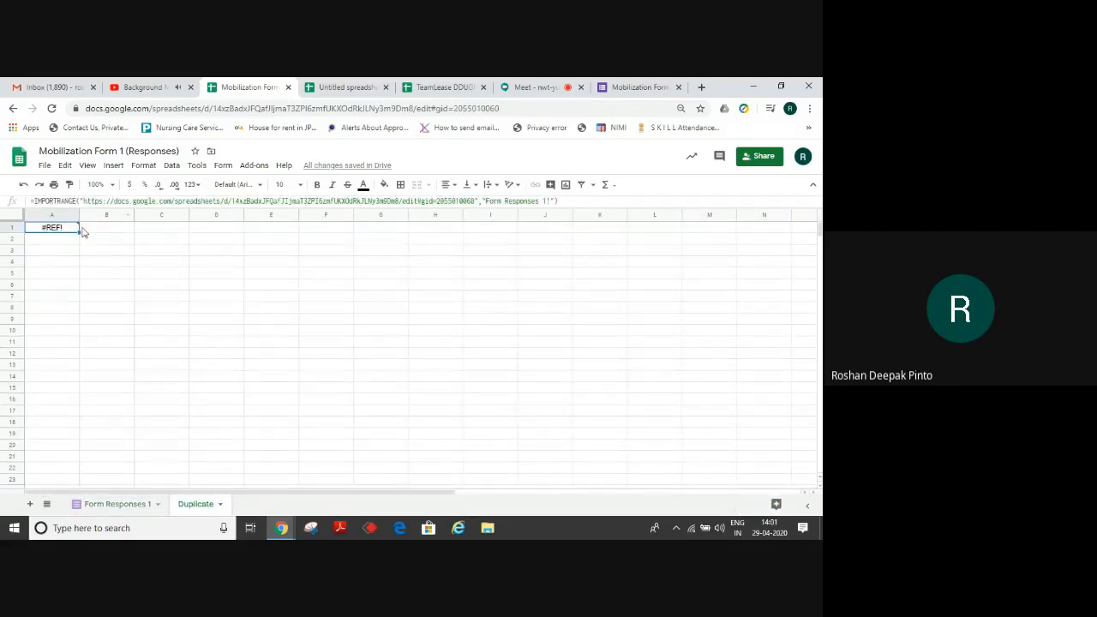
Finish the IMPORTRANGE range as A:R, commit it and allow access so the responses import.
left_click(548, 201)
type("!A:")
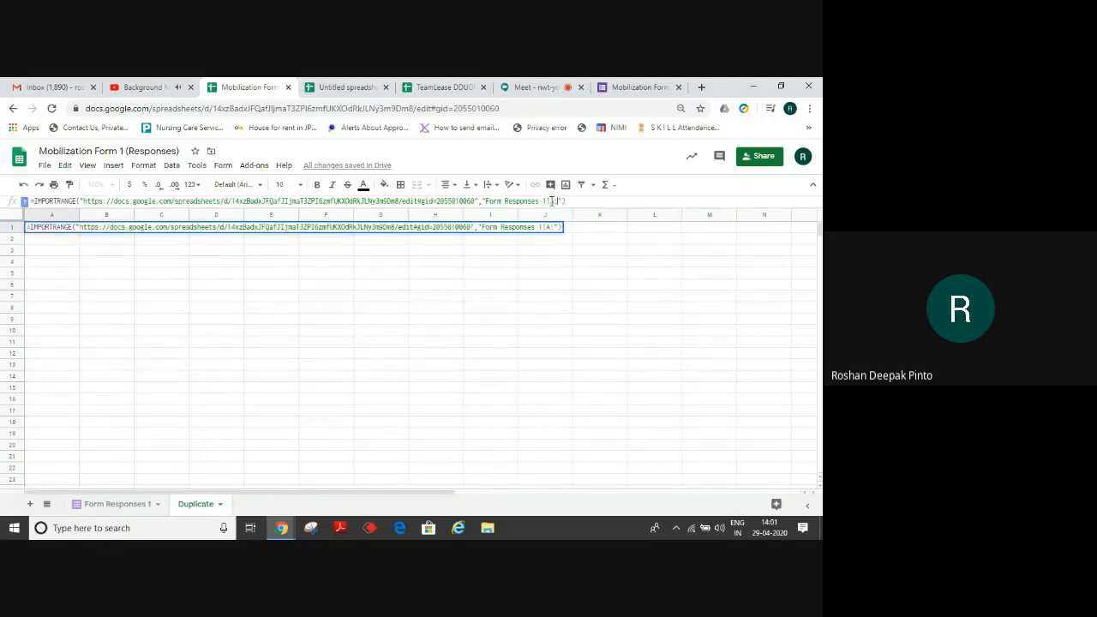
type("R")
key("Return")
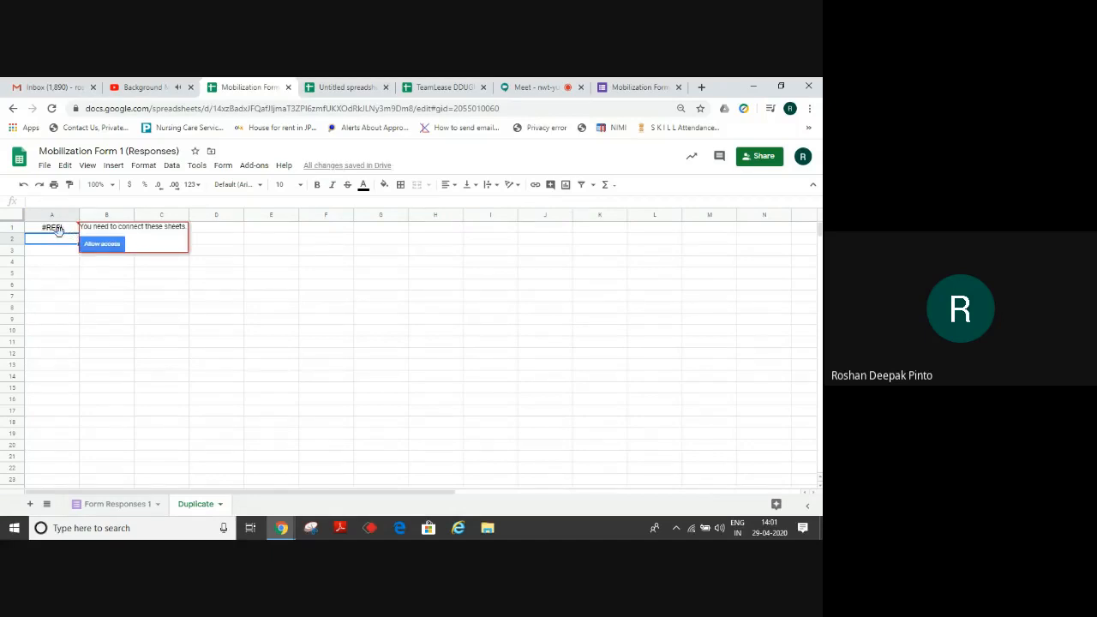
left_click(102, 245)
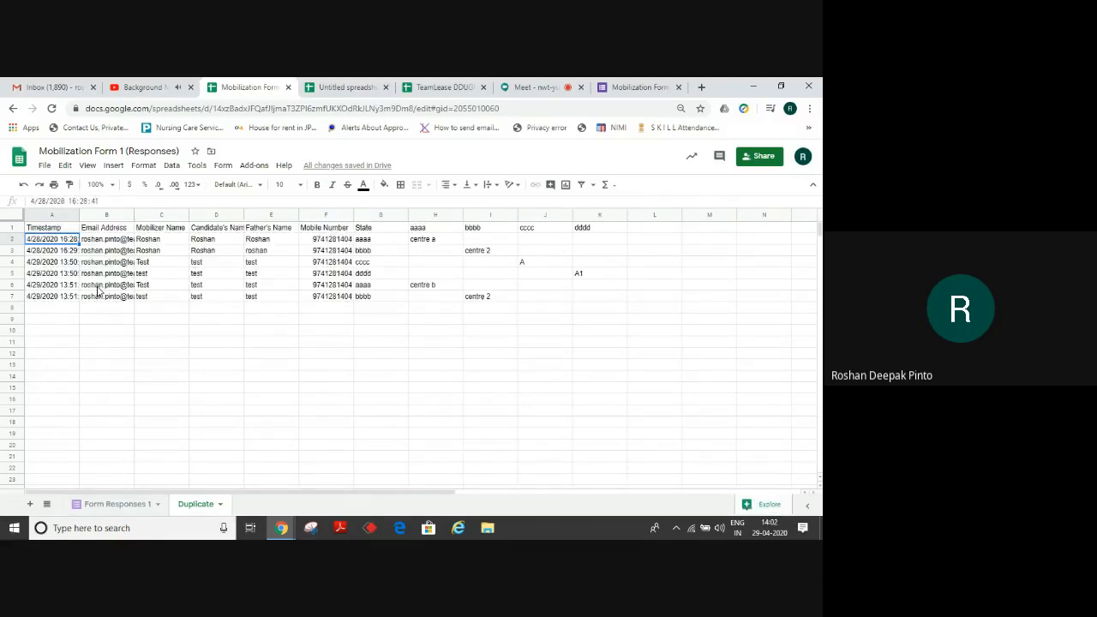
left_click(486, 300)
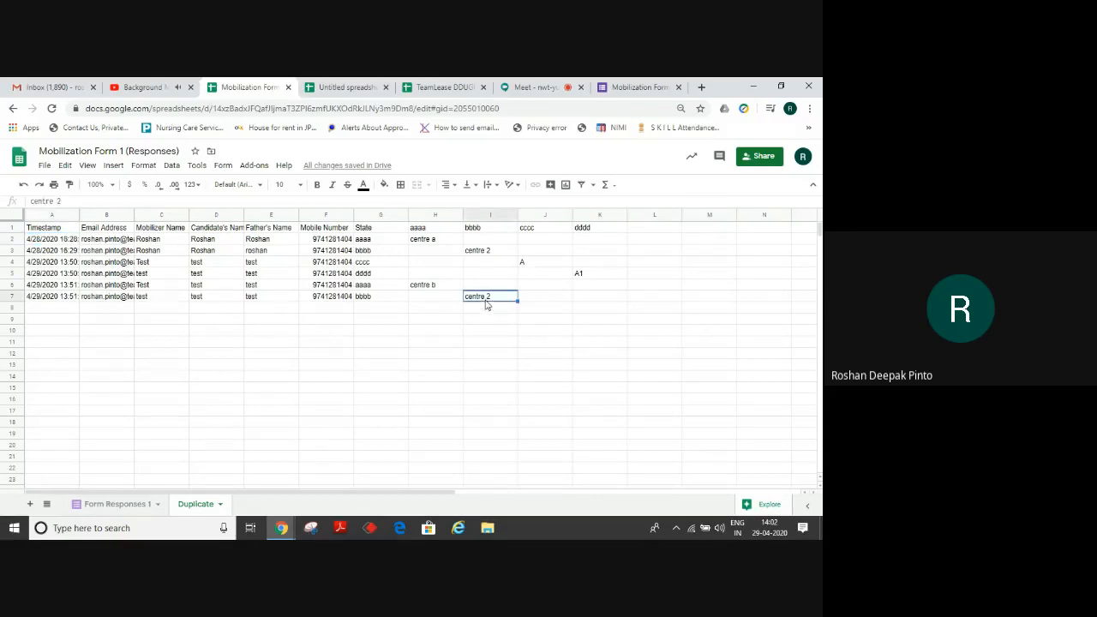
key("Right")
key("Right")
key("Right")
key("Right")
key("Right")
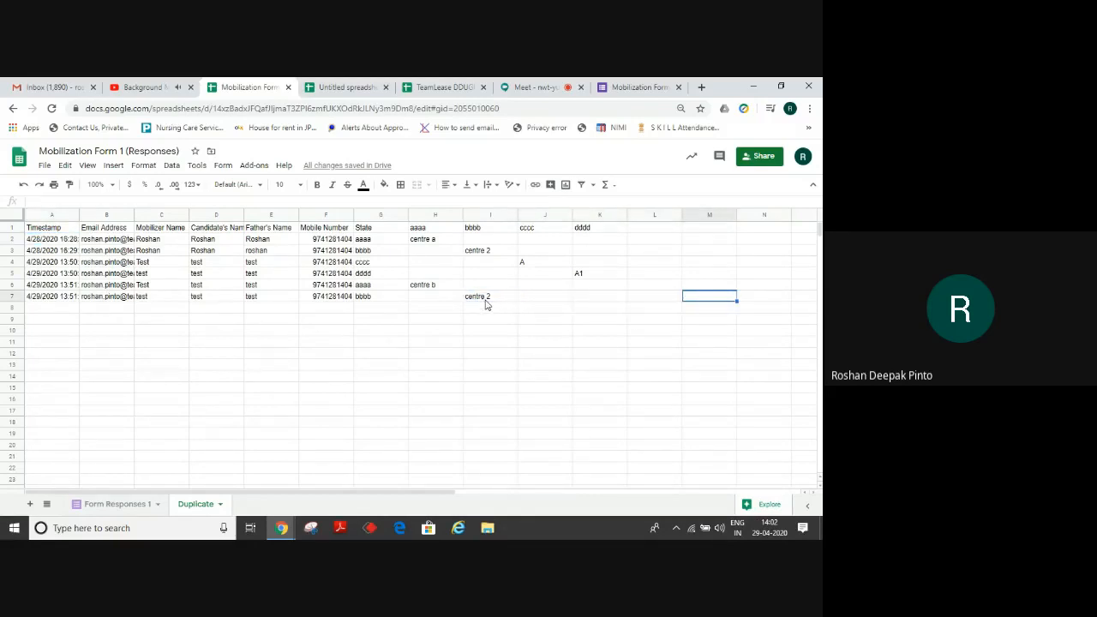
key("Right")
key("Right")
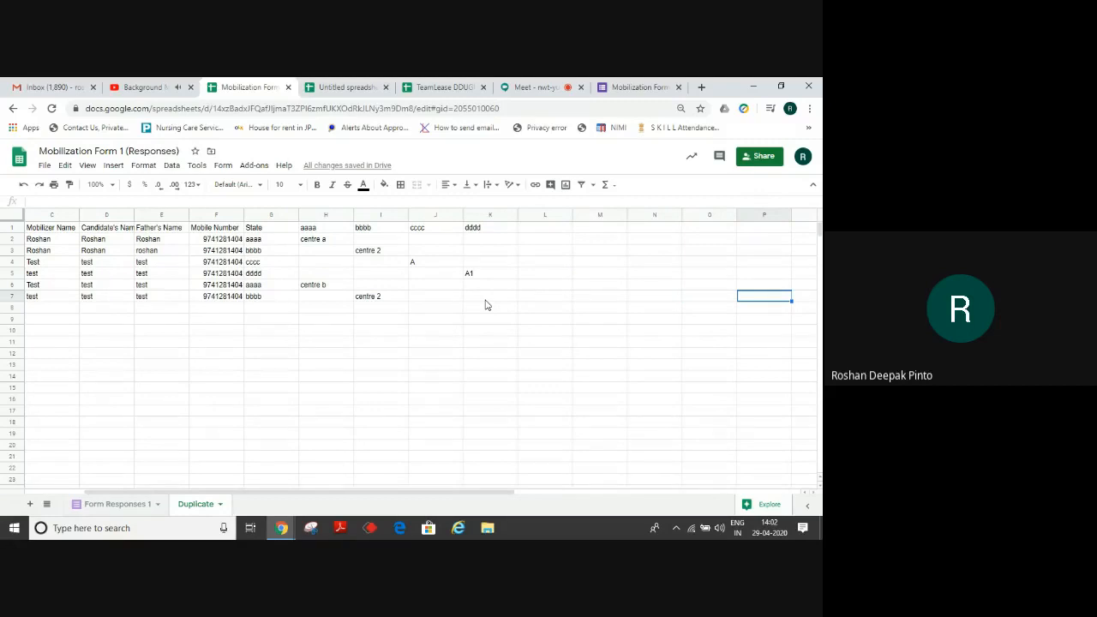
Enter headers Student ID, Sl. No, State Code, Centre Code and PIA Code across L1:P1.
left_click(540, 233)
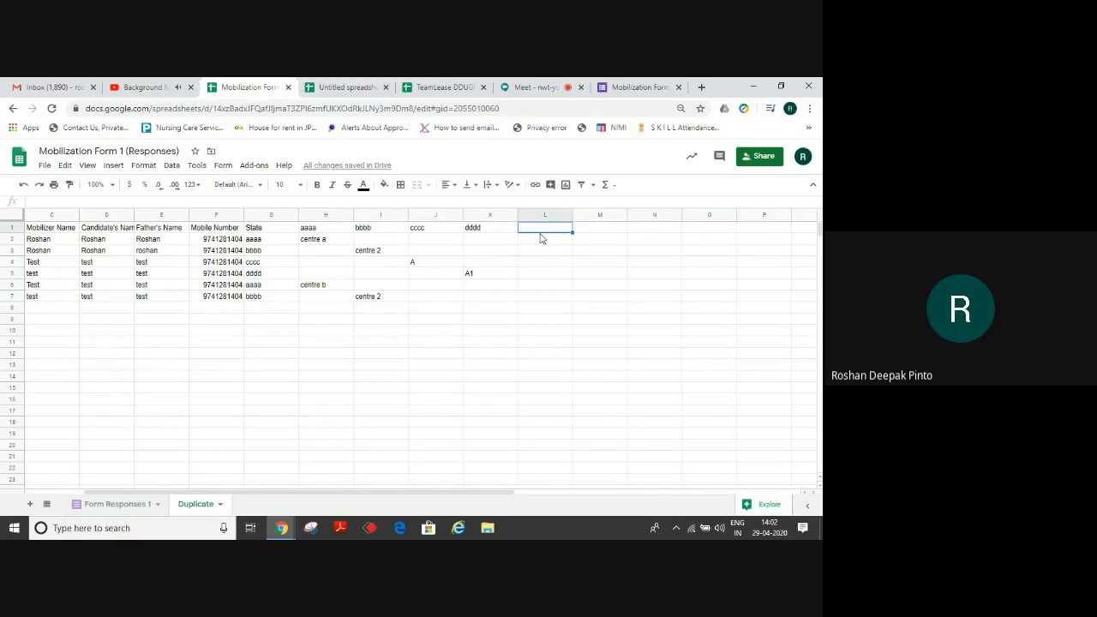
type("Student ID")
key("Tab")
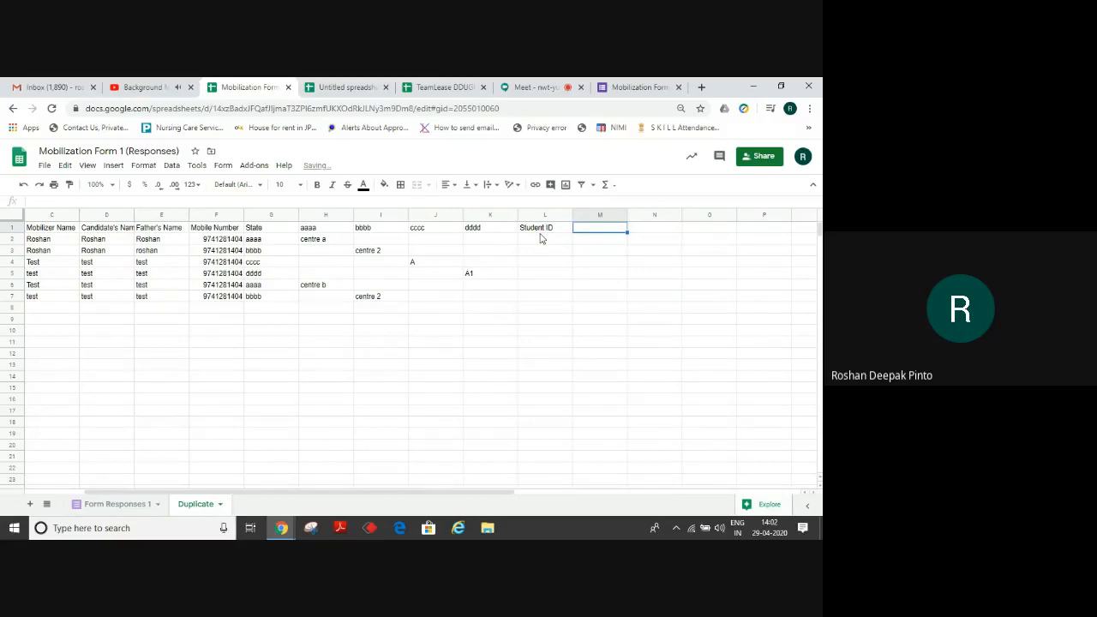
type("Sl. No.")
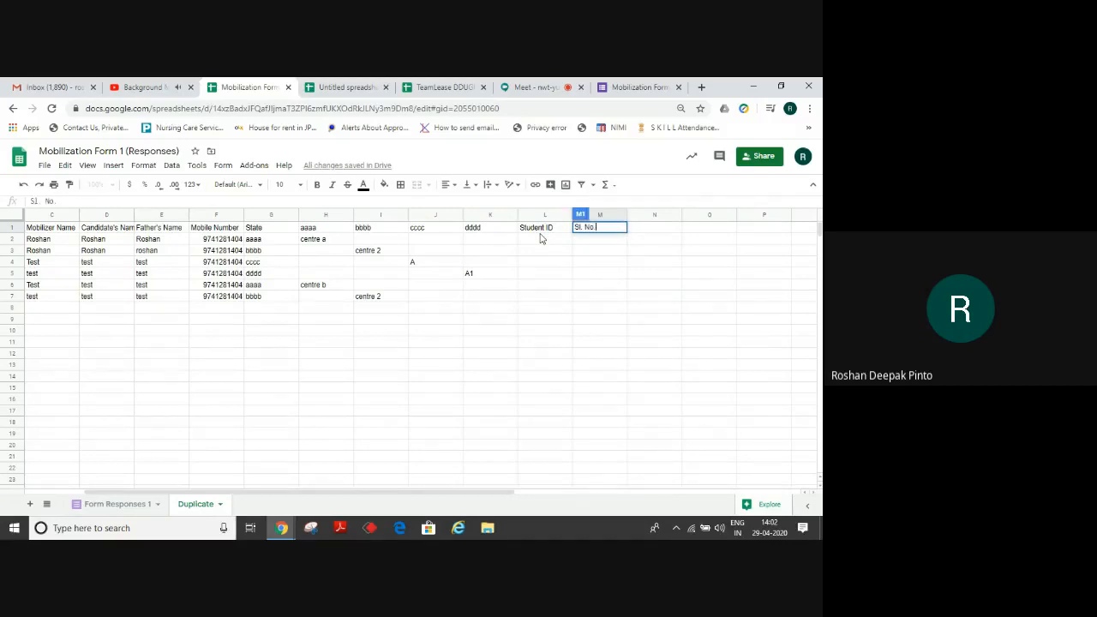
key("Tab")
type("State Coe")
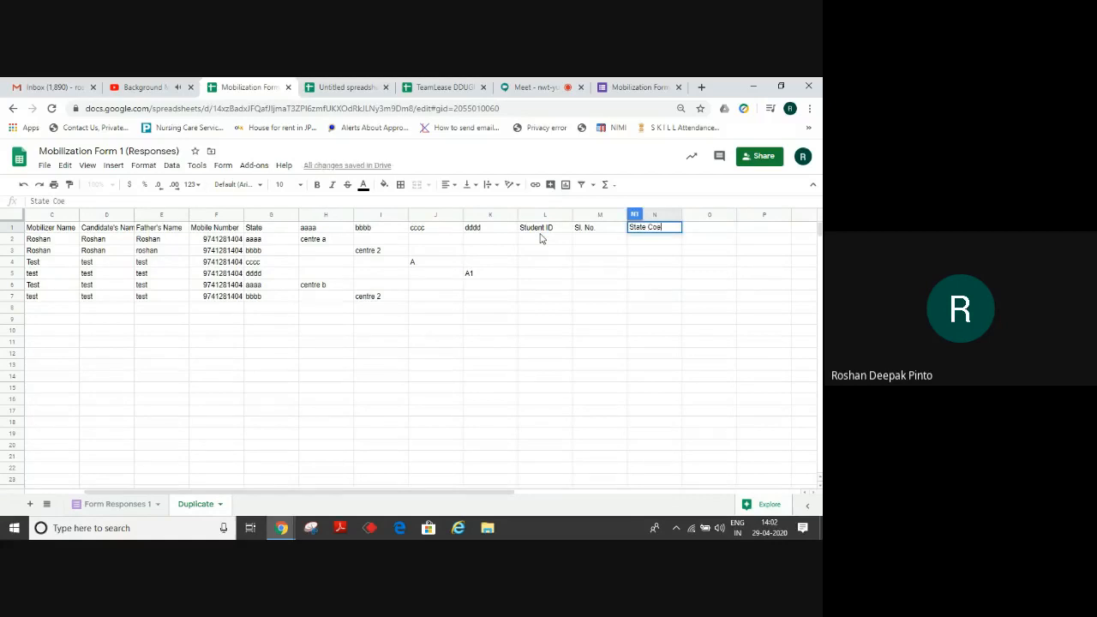
key("BackSpace")
type("de")
key("Tab")
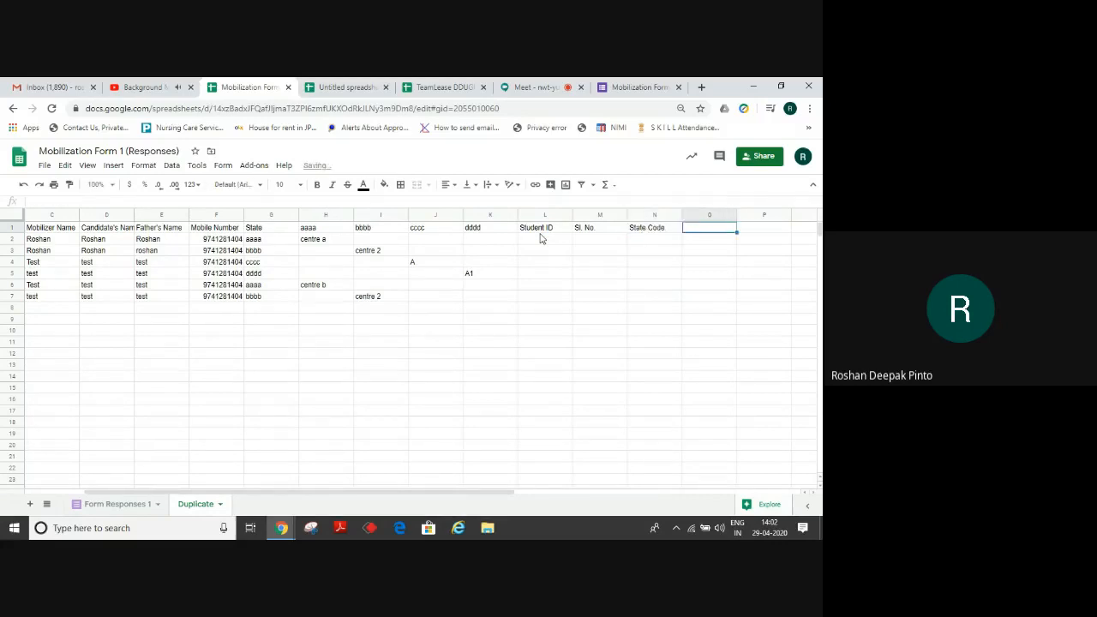
type("Centre")
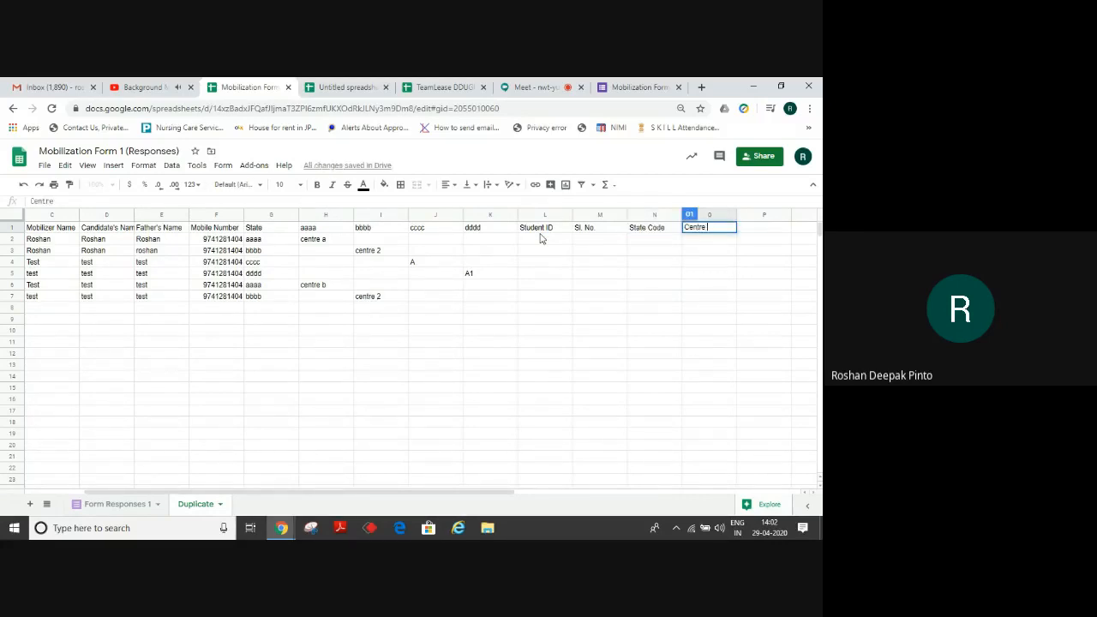
type(" Code")
key("Tab")
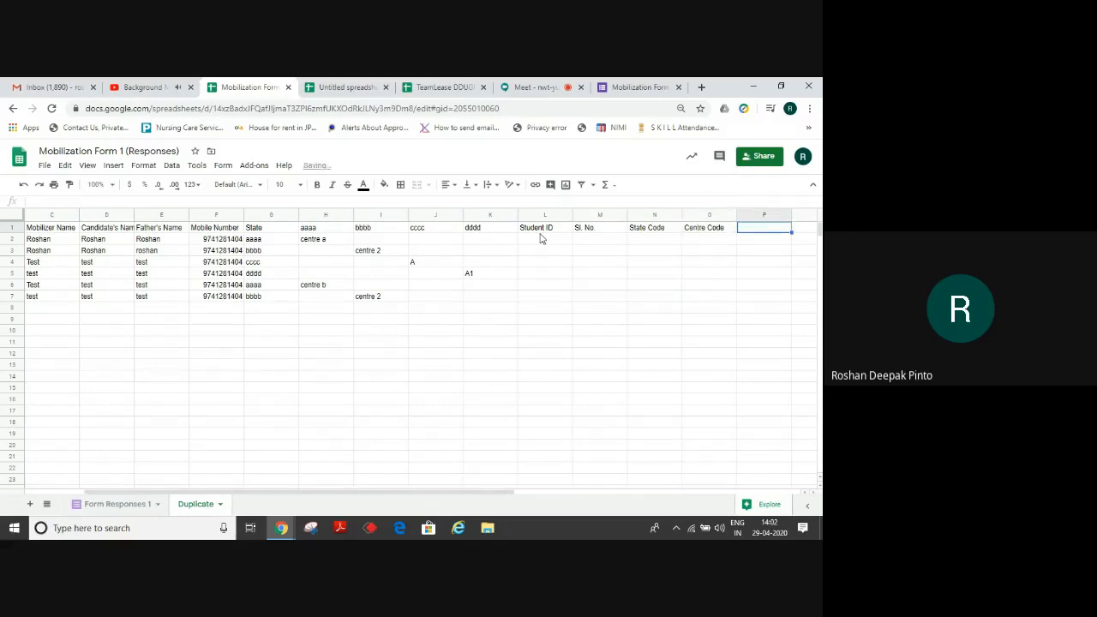
type("PIA ")
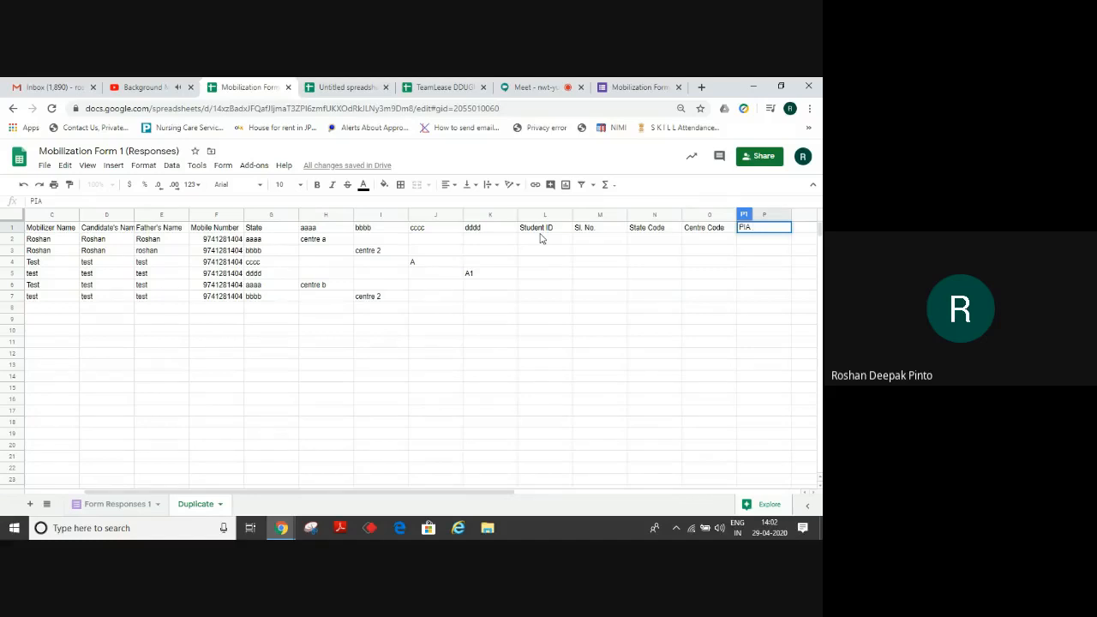
type("Code")
key("Return")
Insert one empty column to the left of the Student ID column.
key("Left")
key("Left")
key("Left")
key("Left")
key("Left")
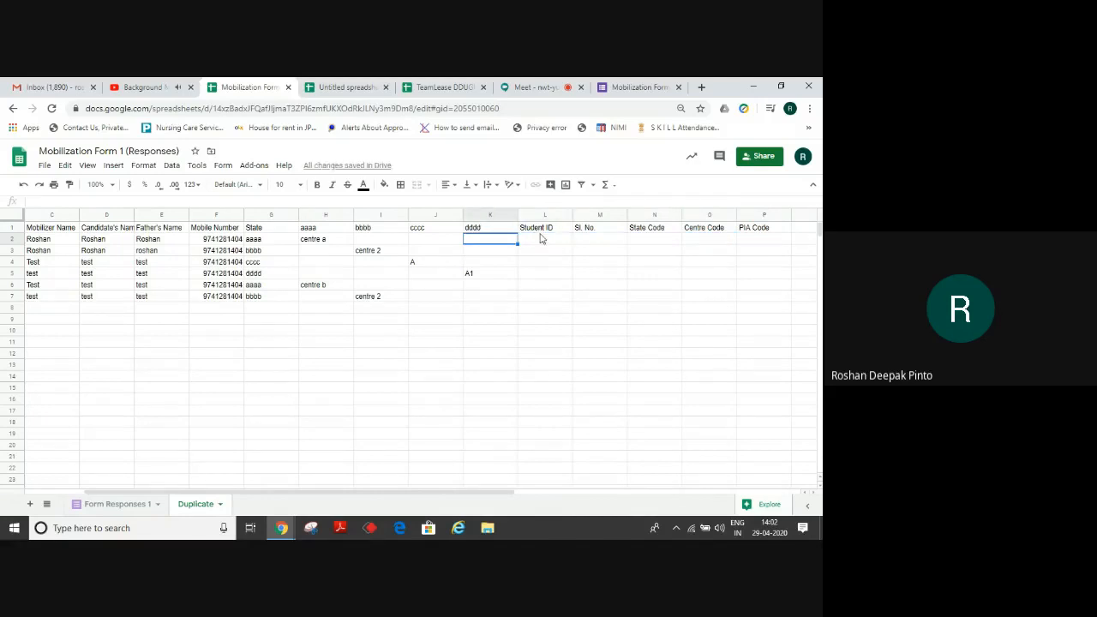
key("Right")
key("Right")
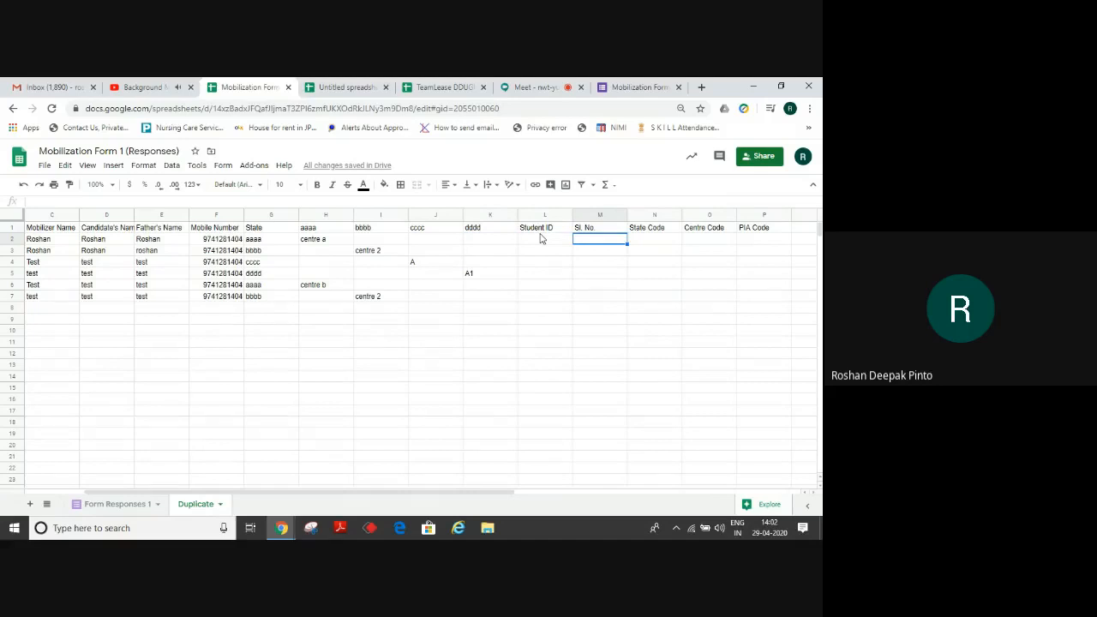
left_click(542, 216)
right_click(542, 217)
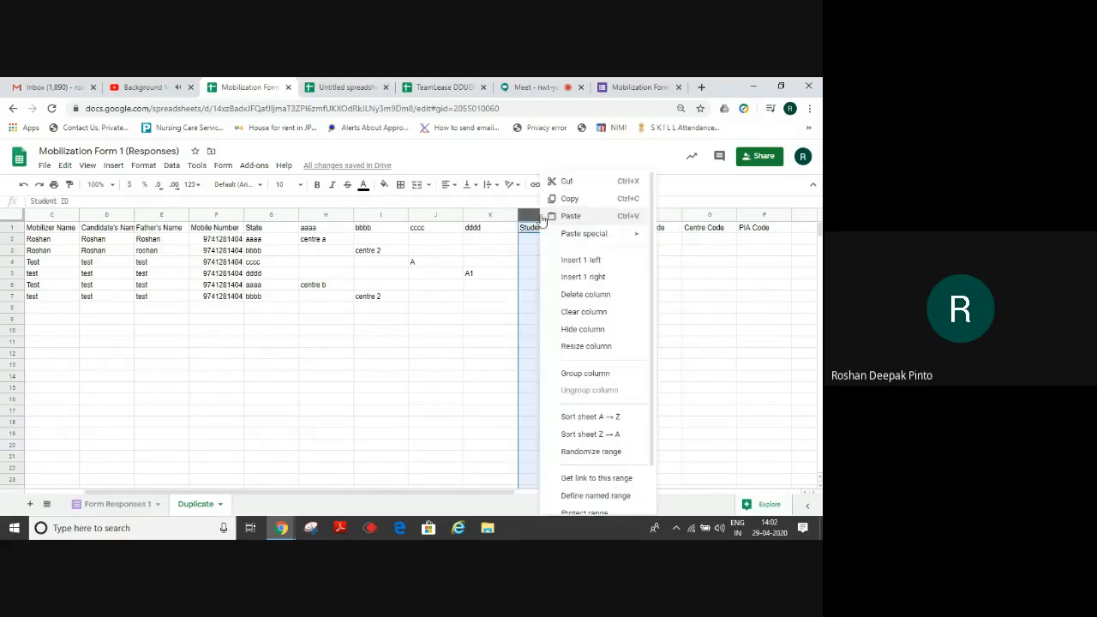
left_click(568, 259)
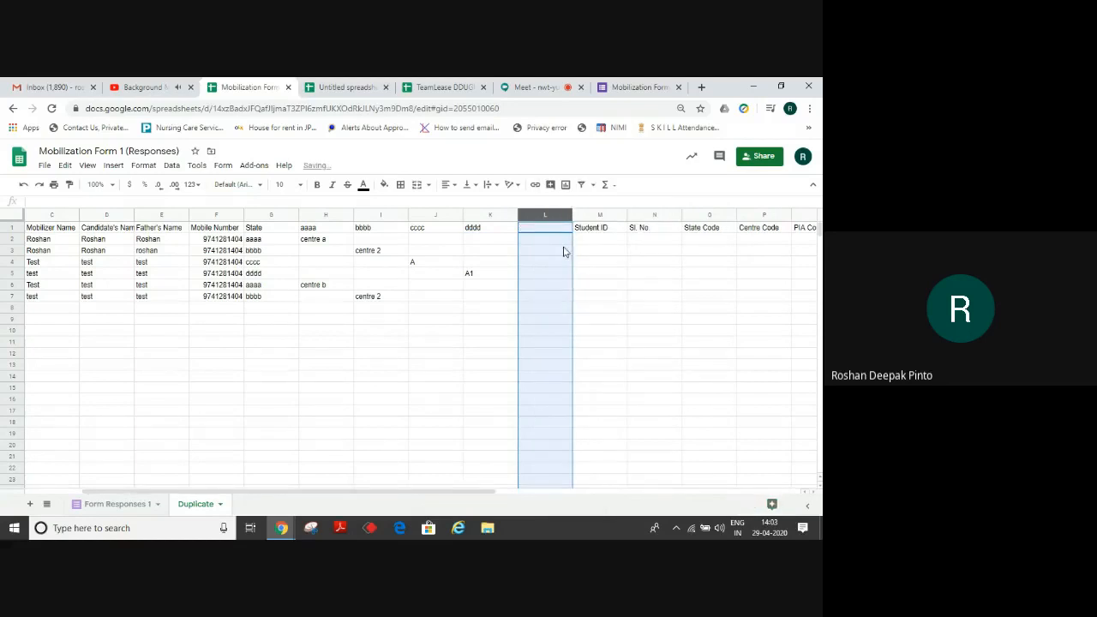
left_click(551, 243)
Enter the heading 'Centre' in L1 of the newly inserted column.
key("Up")
type("C")
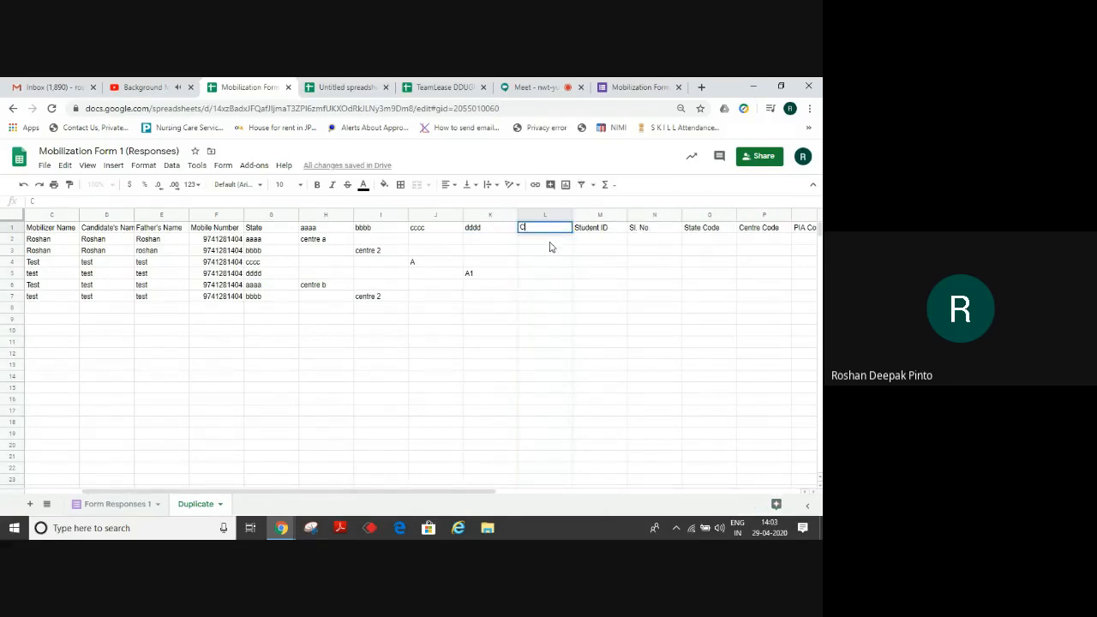
type("entre")
key("Return")
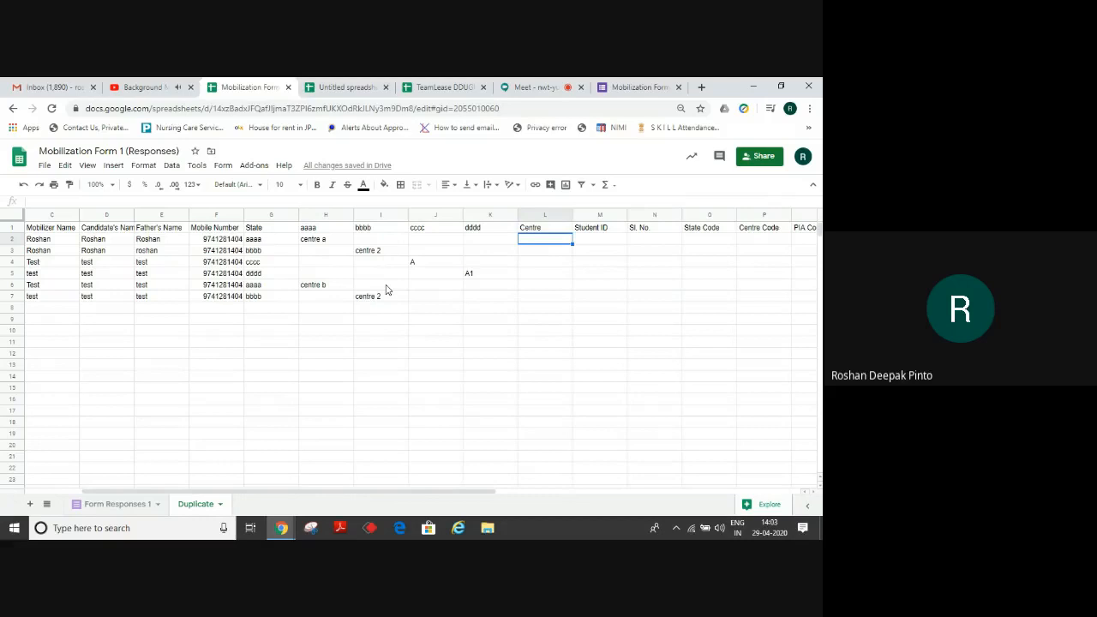
Enter =CONCATENATE(H2:K2) in L2 so it displays centre a.
type("=")
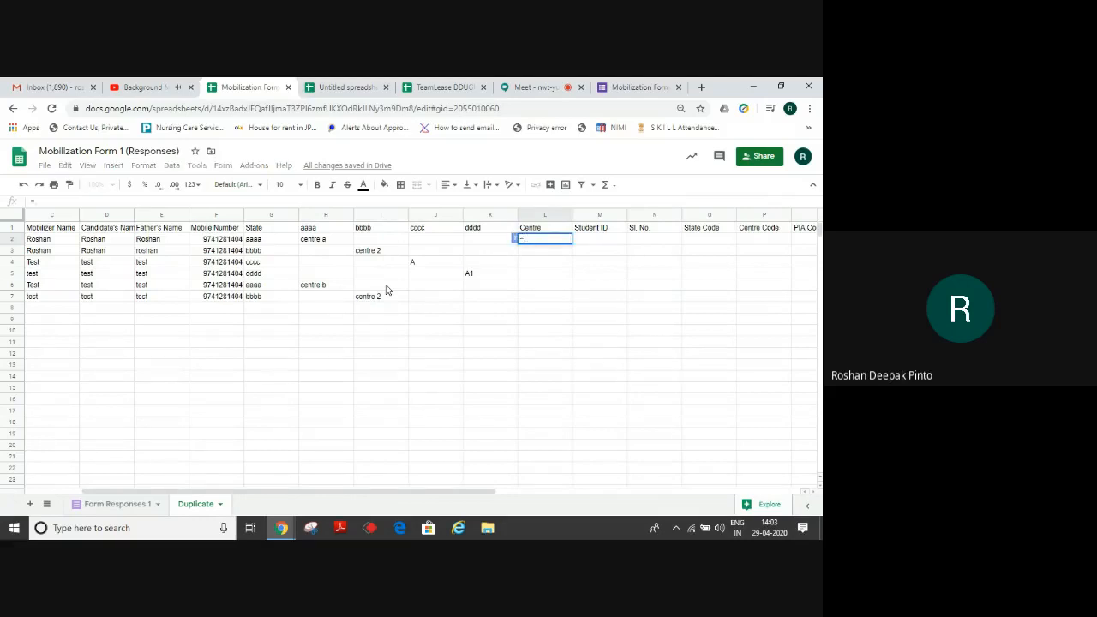
type("Con")
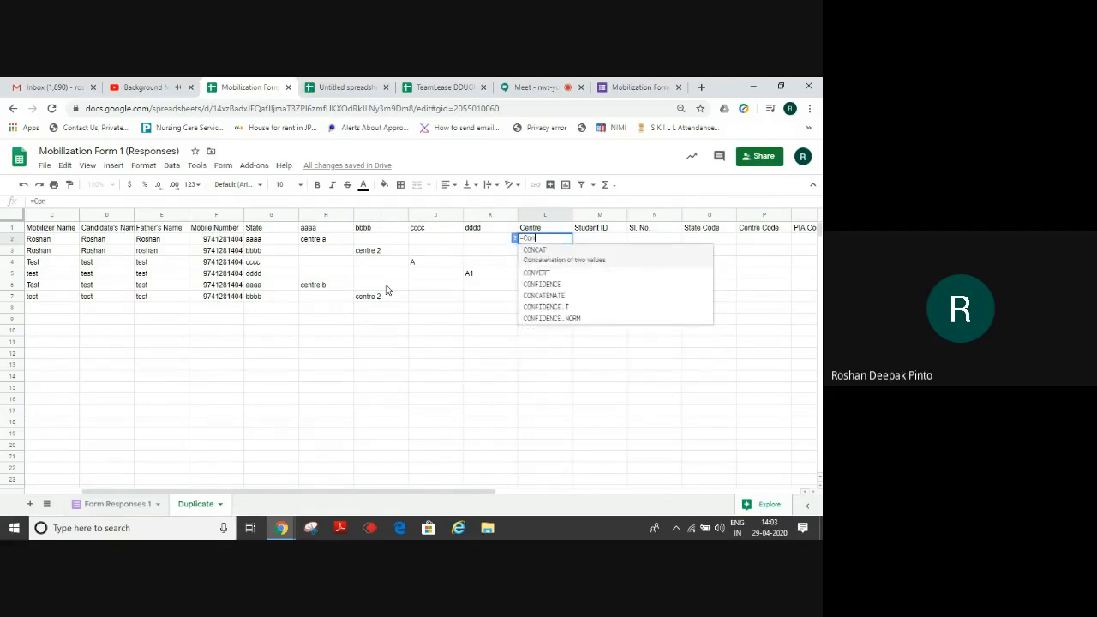
key("Down")
key("Down")
key("Down")
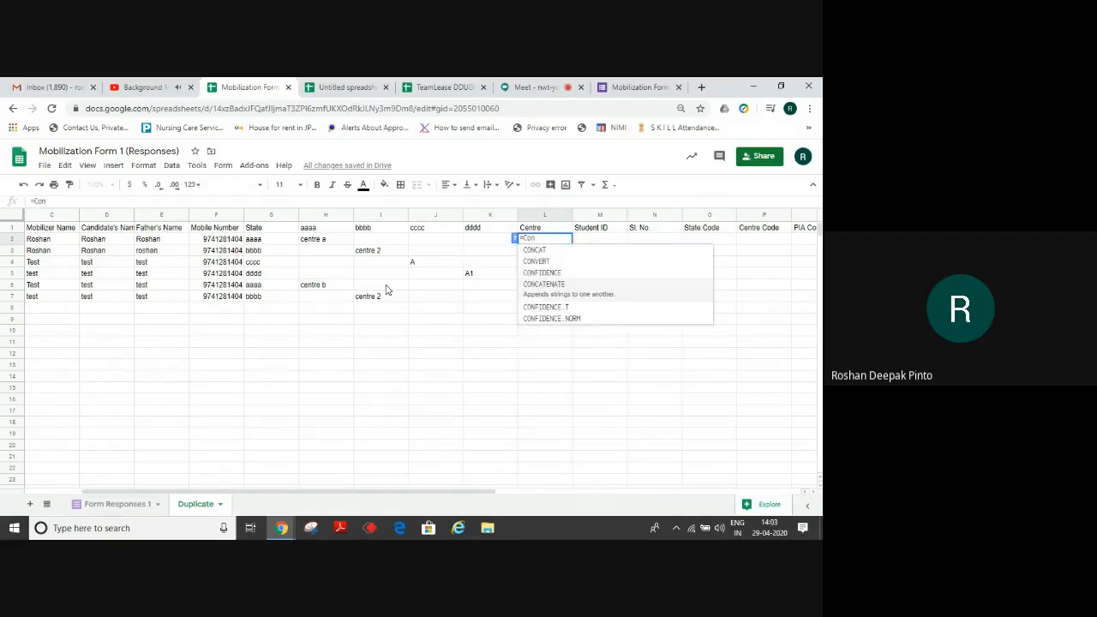
key("Return")
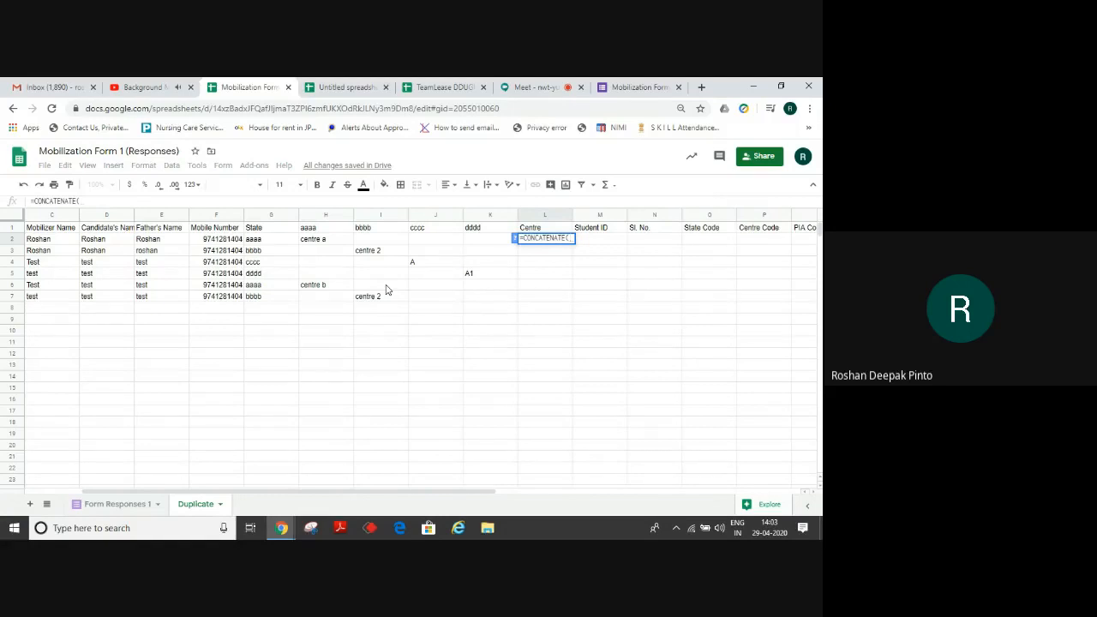
left_click(323, 244)
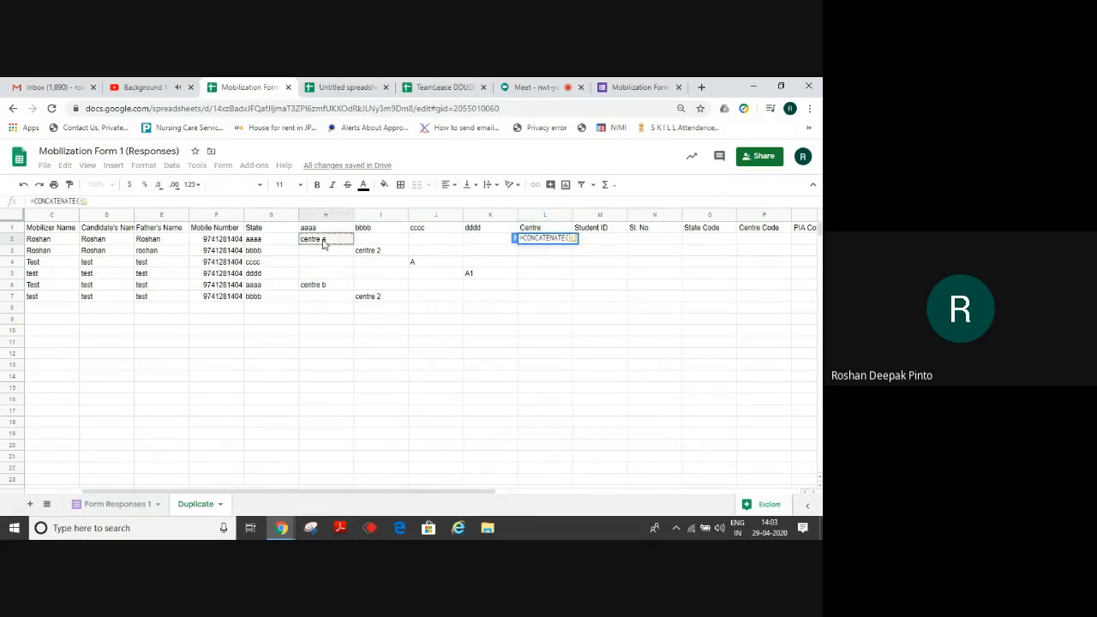
left_click_drag(323, 244, 481, 248)
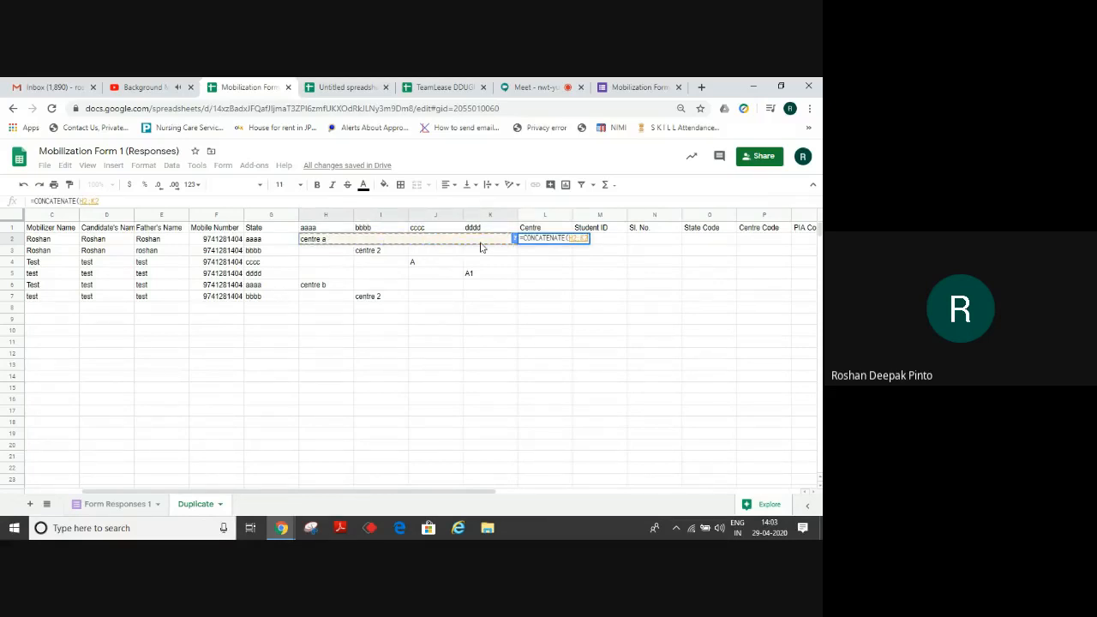
key("Return")
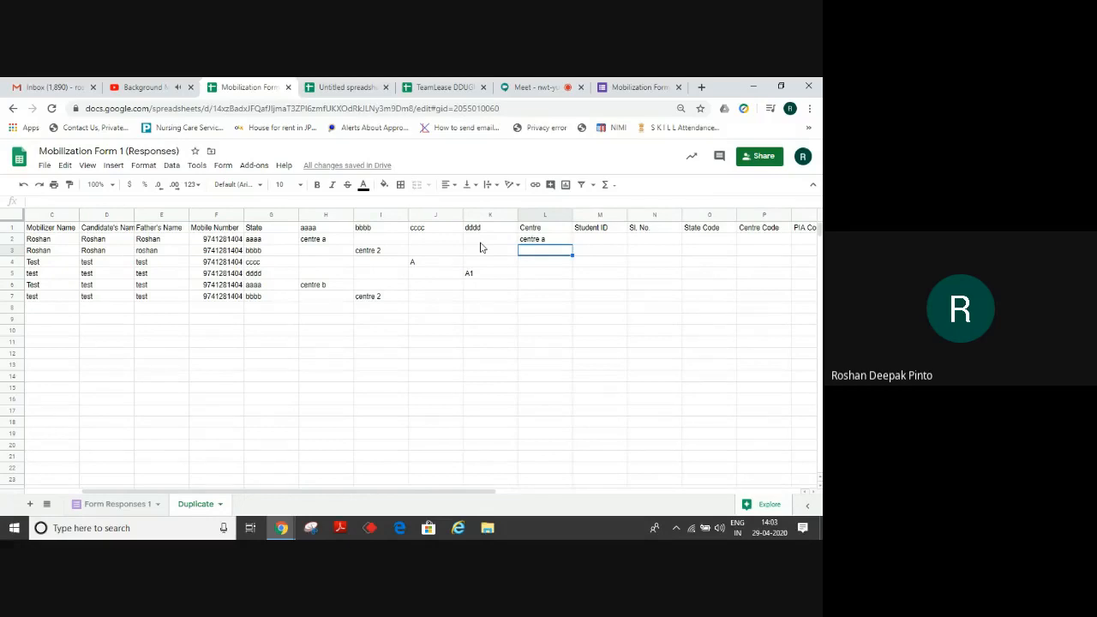
Copy the L2 formula and select the Centre column from L3 to the bottom.
key("Up")
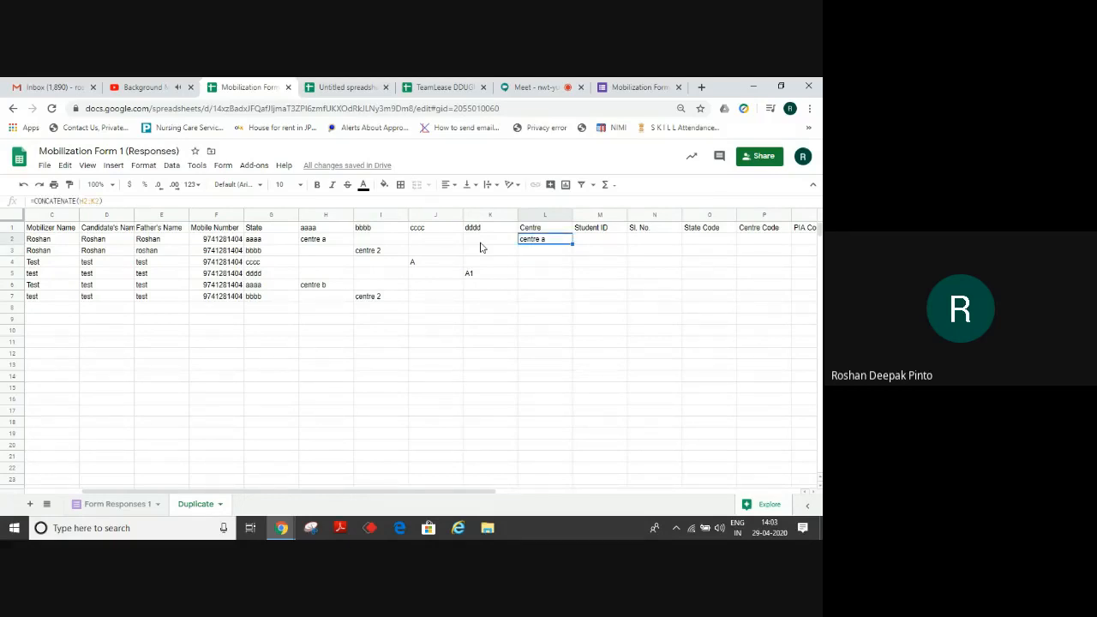
key("Down")
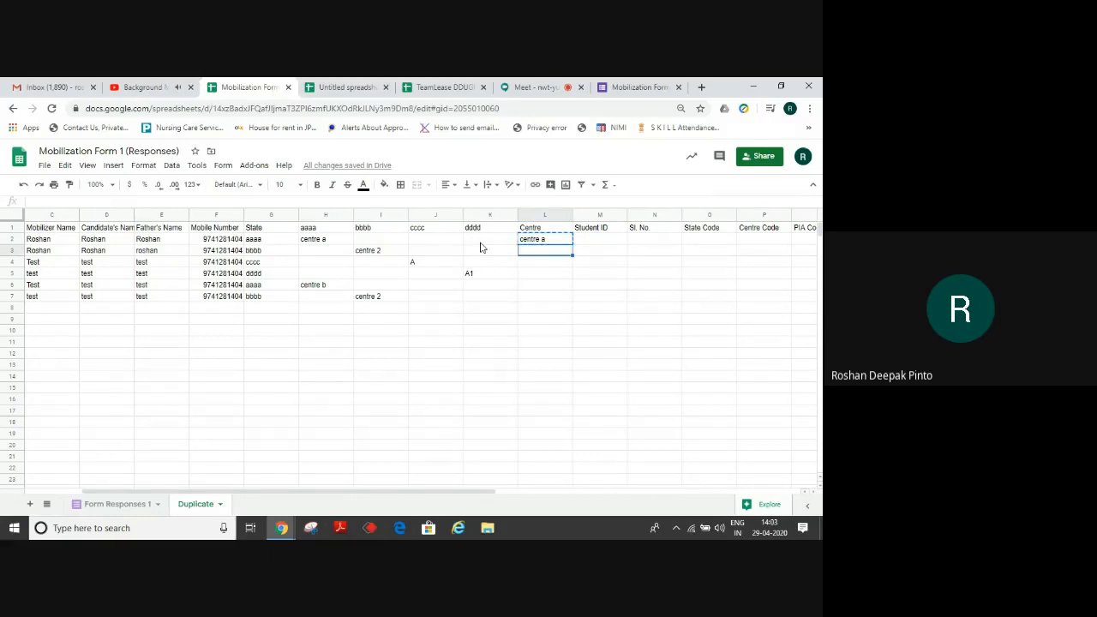
key("ctrl+shift+Down")
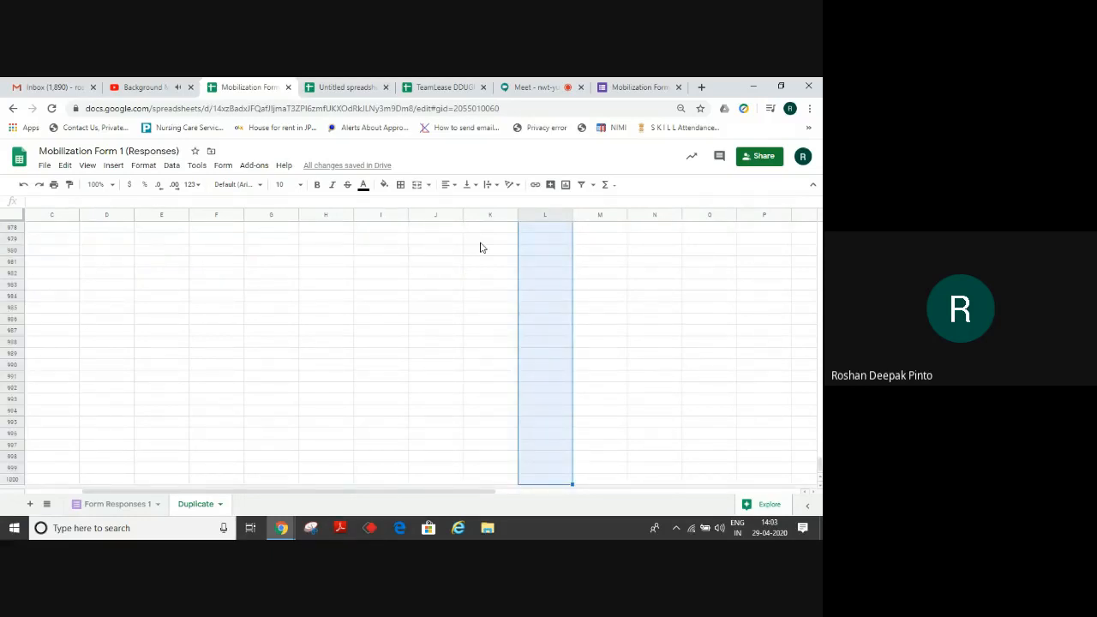
Paste the CONCATENATE formula into L3:L1000 so every response row shows its centre.
key("ctrl+v")
key("Up")
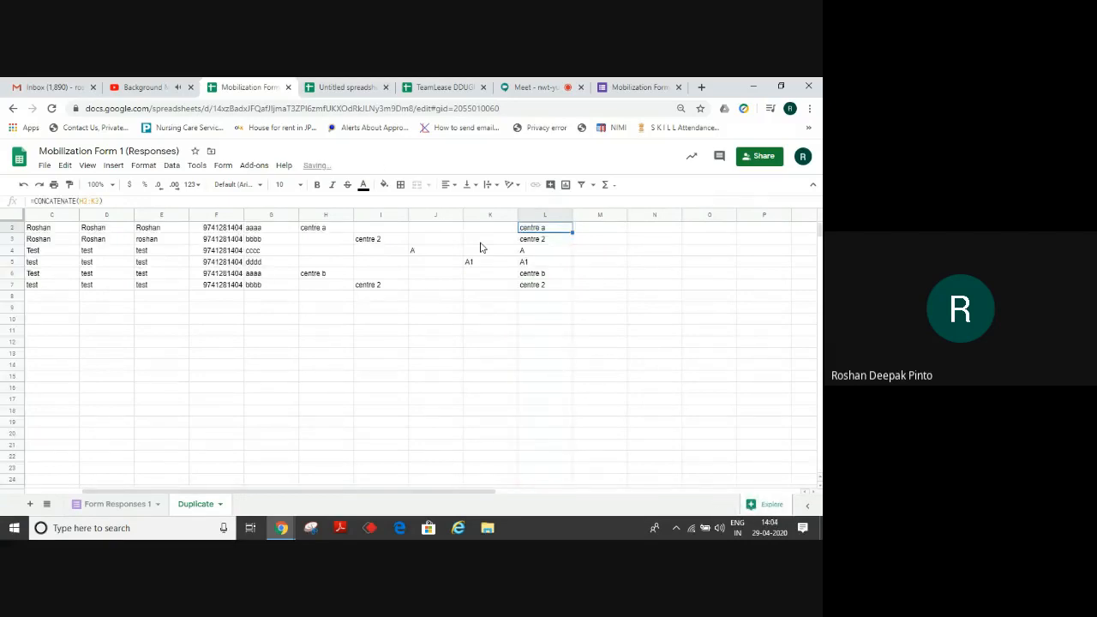
key("Up")
key("Down")
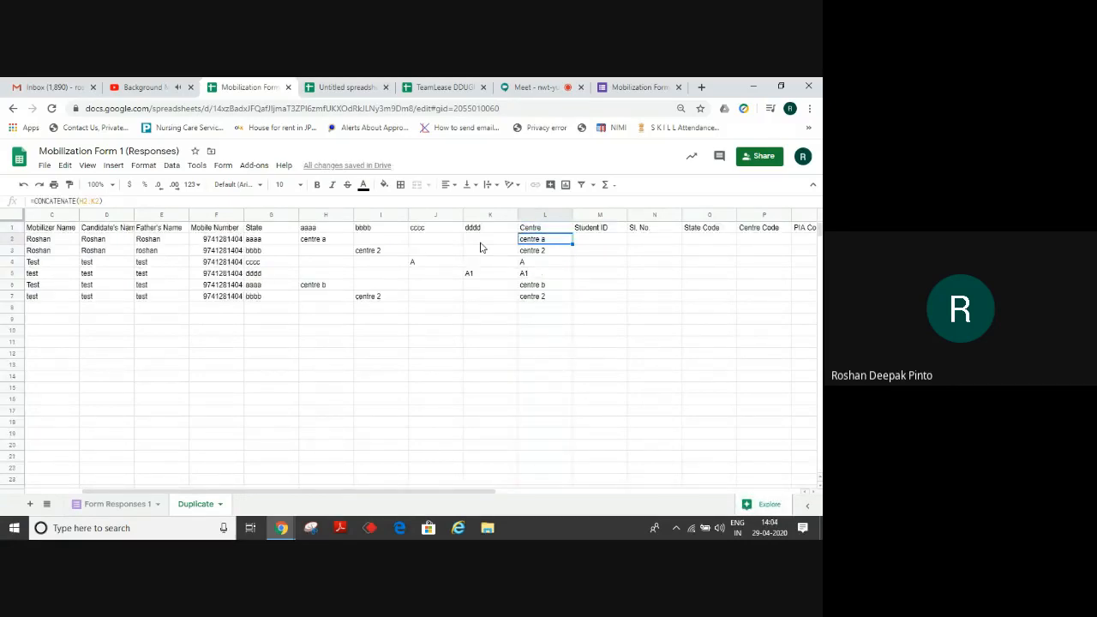
key("Down")
key("Up")
key("Right")
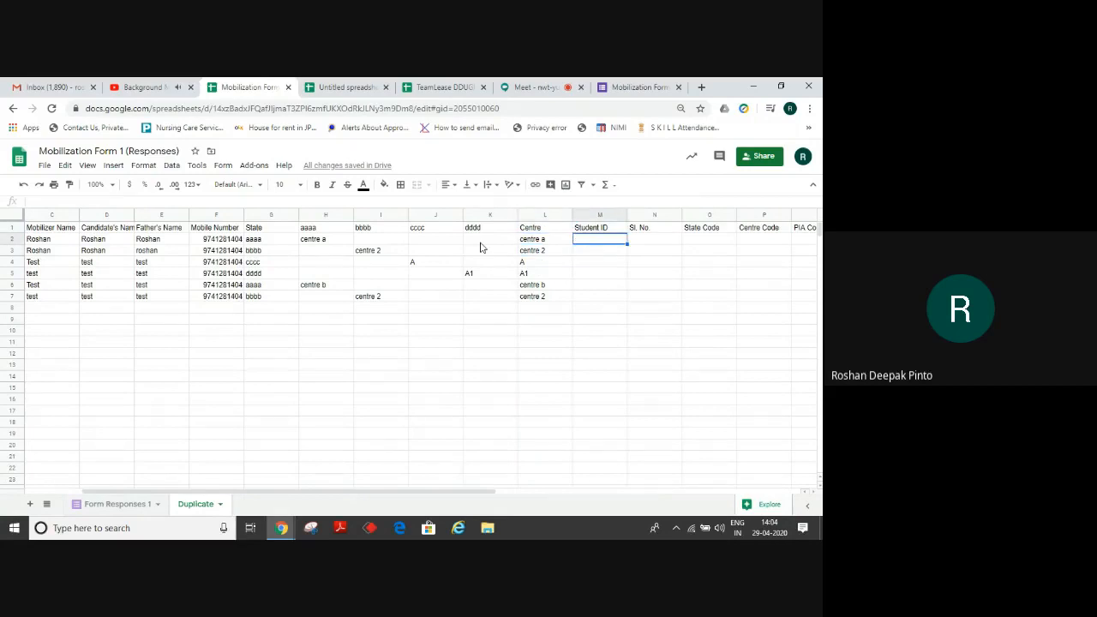
key("Right")
key("Right")
key("Right")
key("Right")
key("Right")
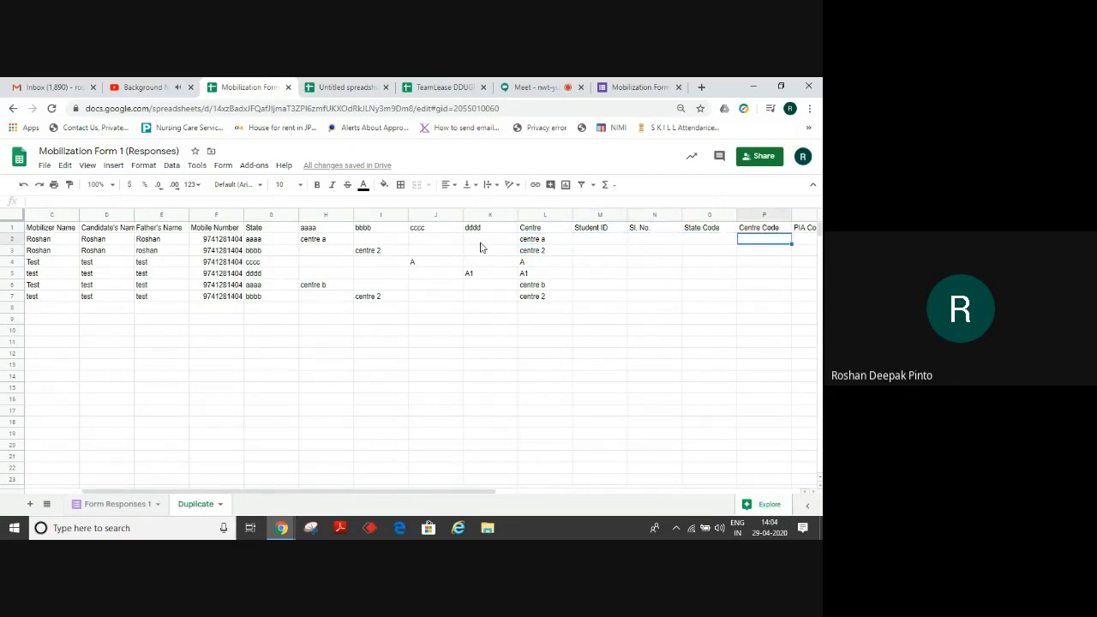
key("Left")
key("Left")
key("Left")
key("Left")
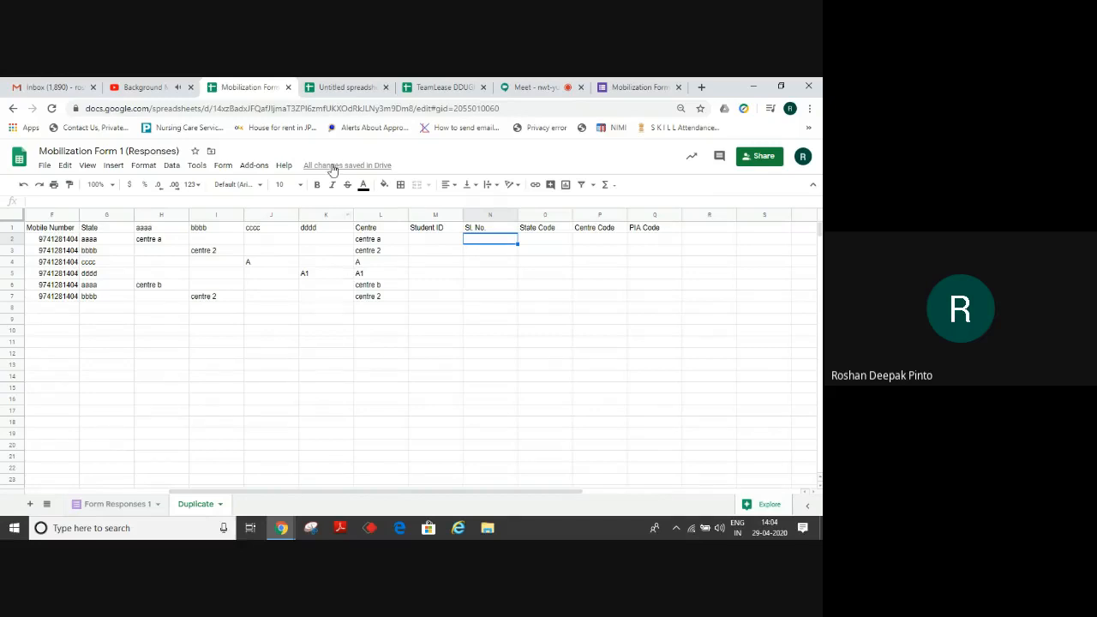
Copy the serial-number formula from the Untitled spreadsheet's N2 into Duplicate's N2, showing 0001.
left_click(346, 86)
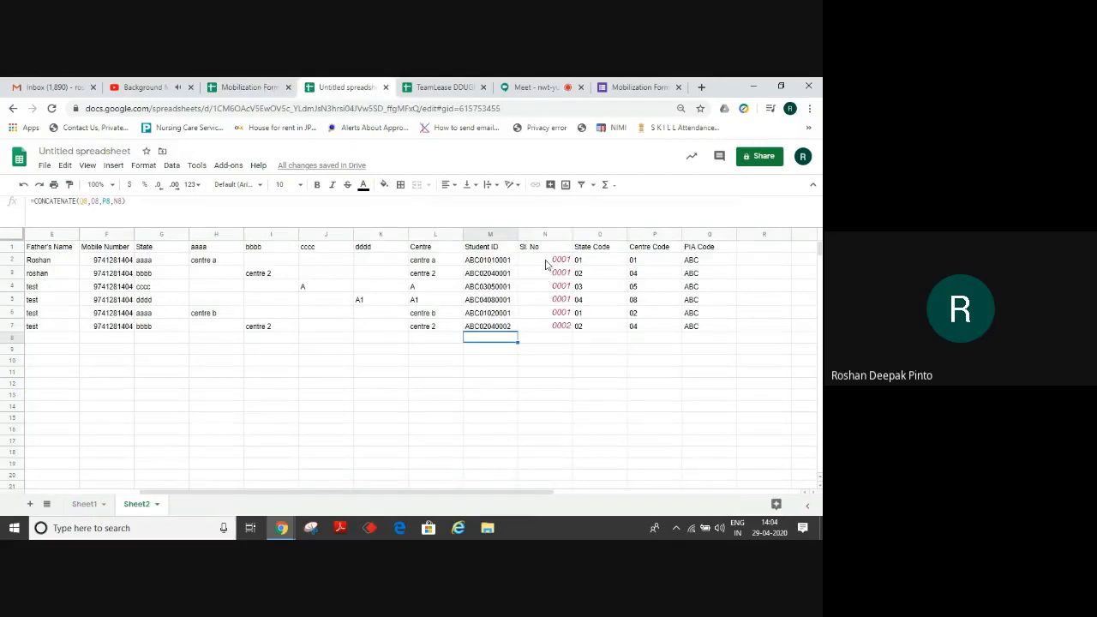
left_click(545, 262)
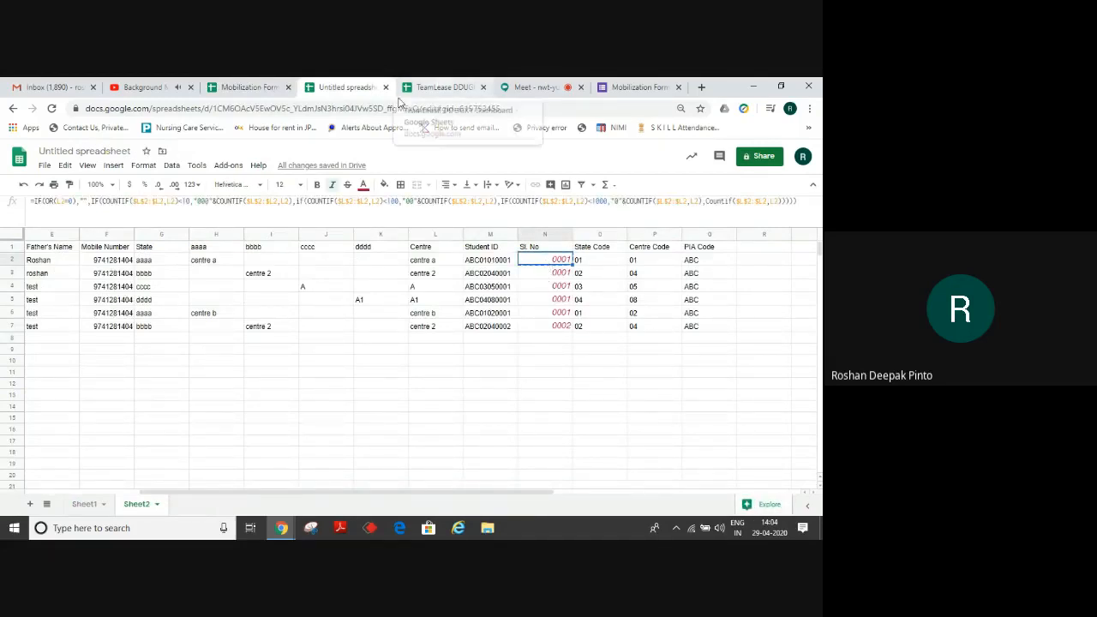
left_click(256, 86)
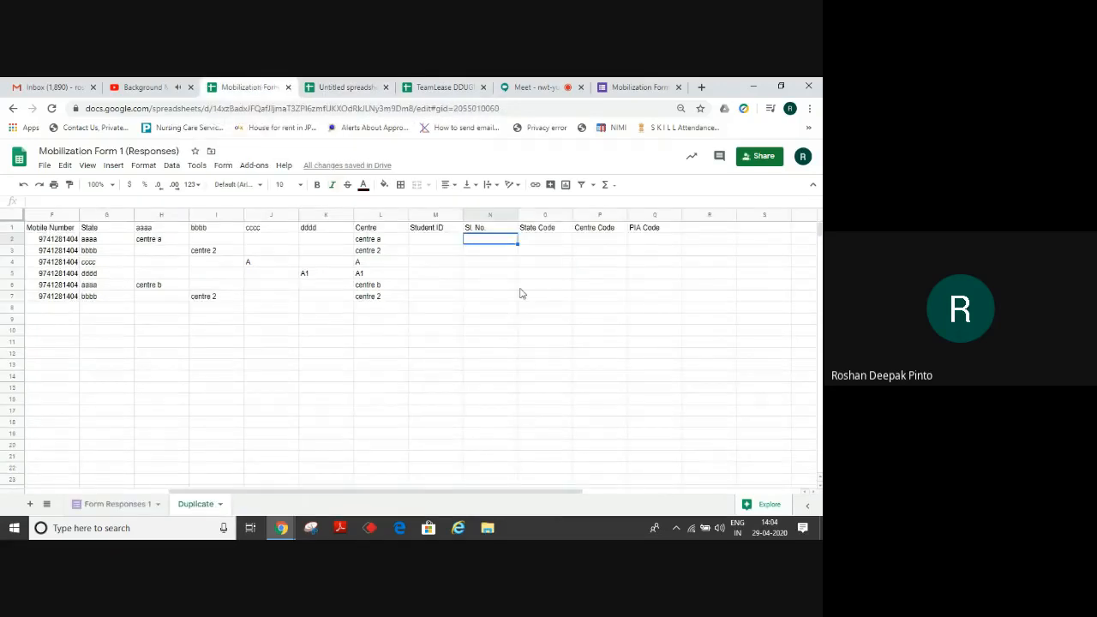
key("ctrl+v")
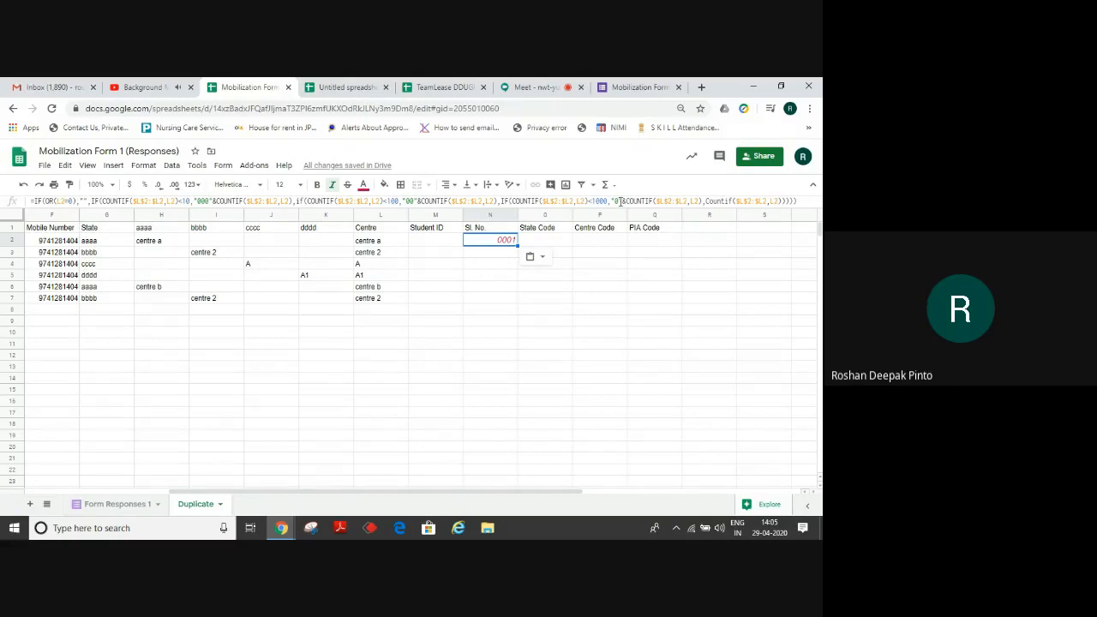
Paste the N2 serial-number formula down N3:N1000 and check rows show 0001, 0002.
key("ctrl+c")
key("Down")
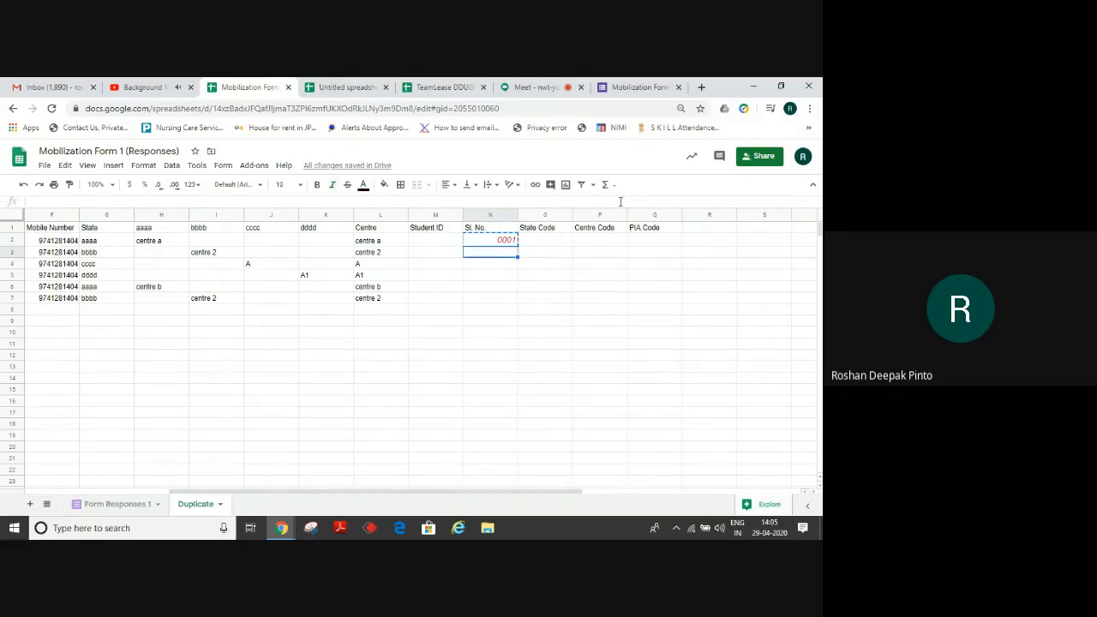
key("ctrl+shift+Down")
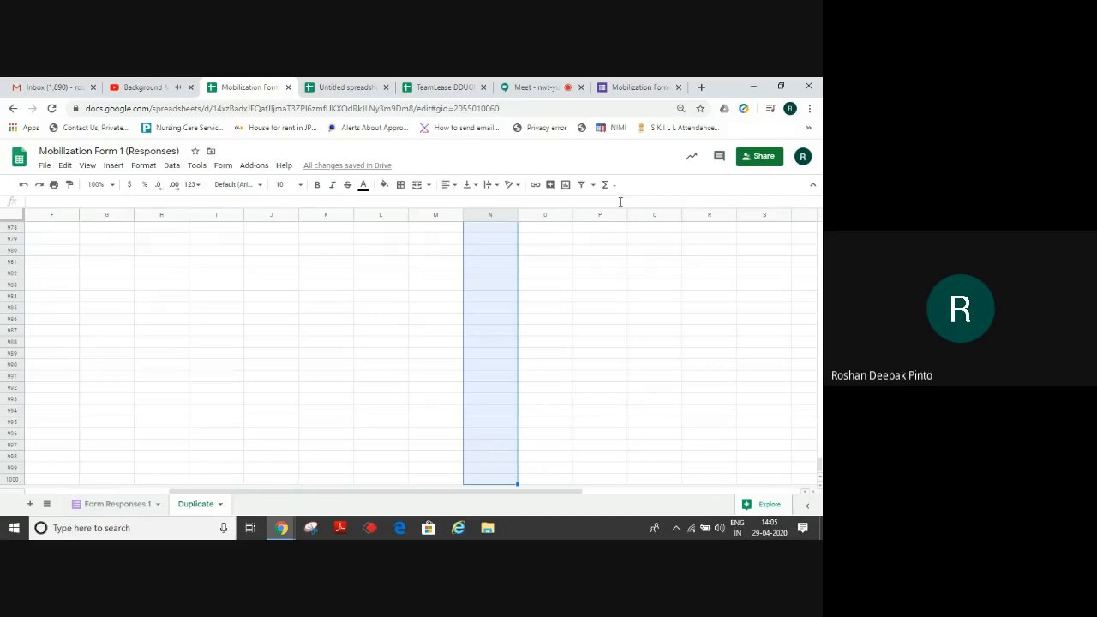
key("ctrl+v")
key("ctrl+shift+Up")
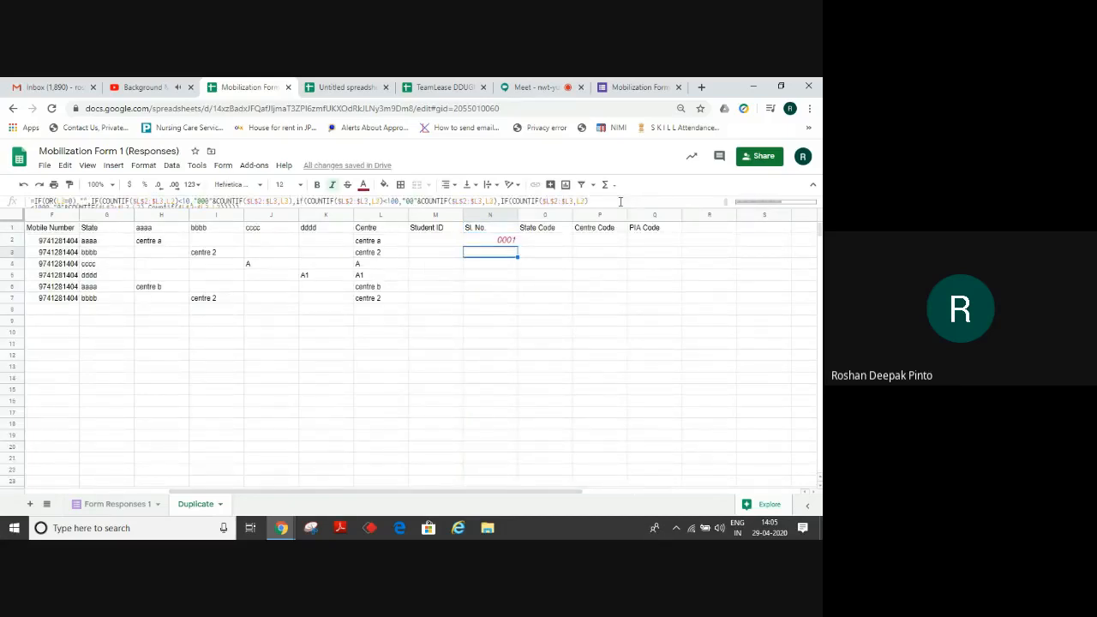
key("Down")
key("Up")
key("Up")
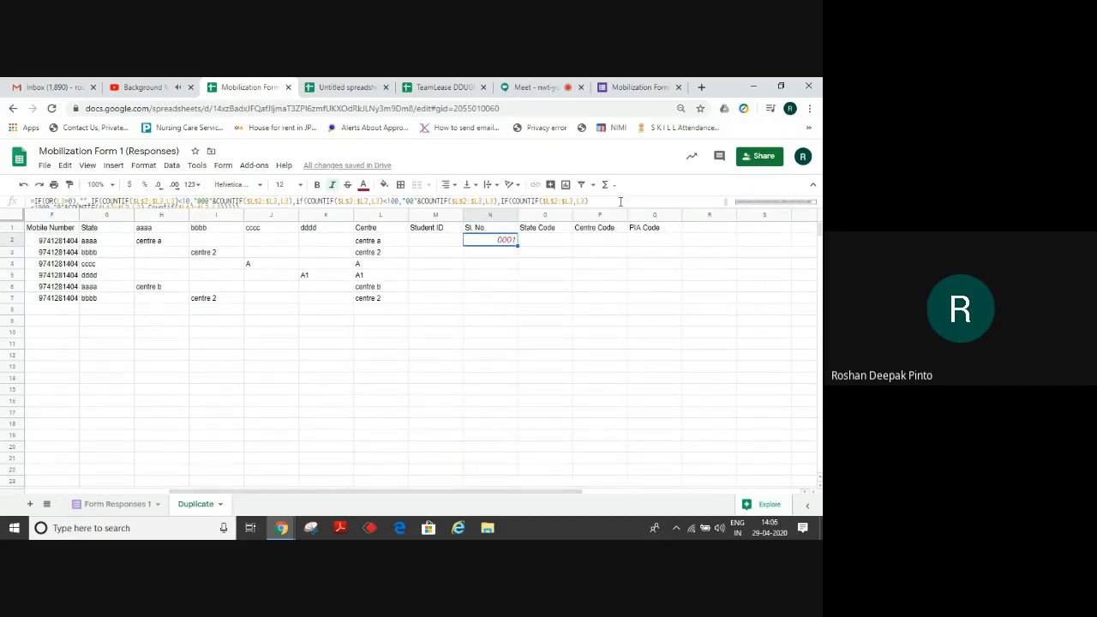
key("Right")
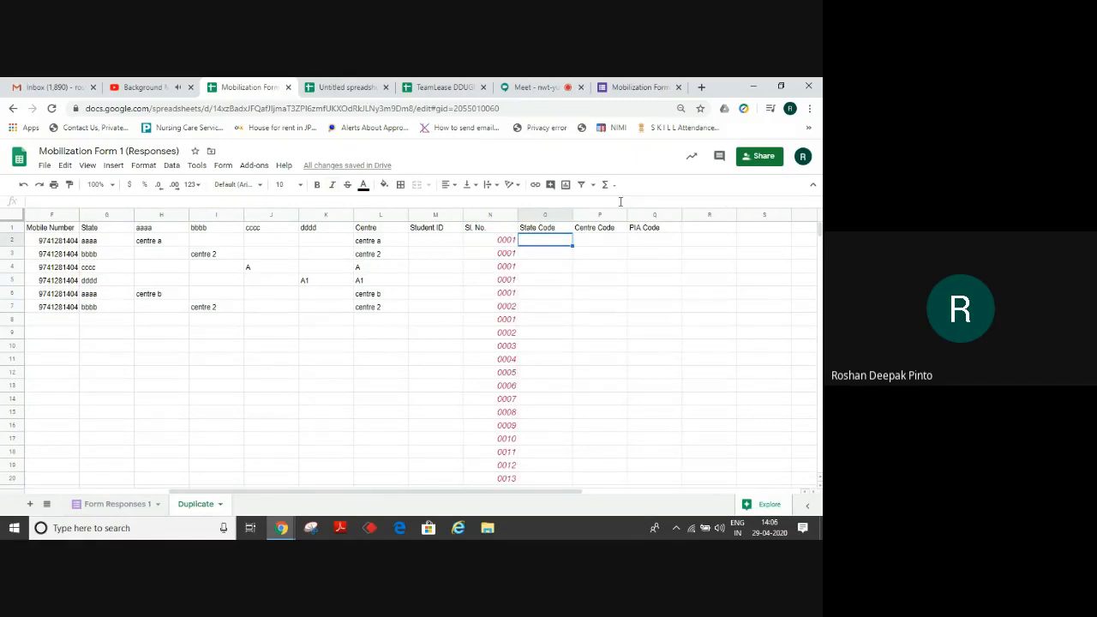
key("Left")
key("Down")
key("Down")
key("Down")
key("Down")
key("Down")
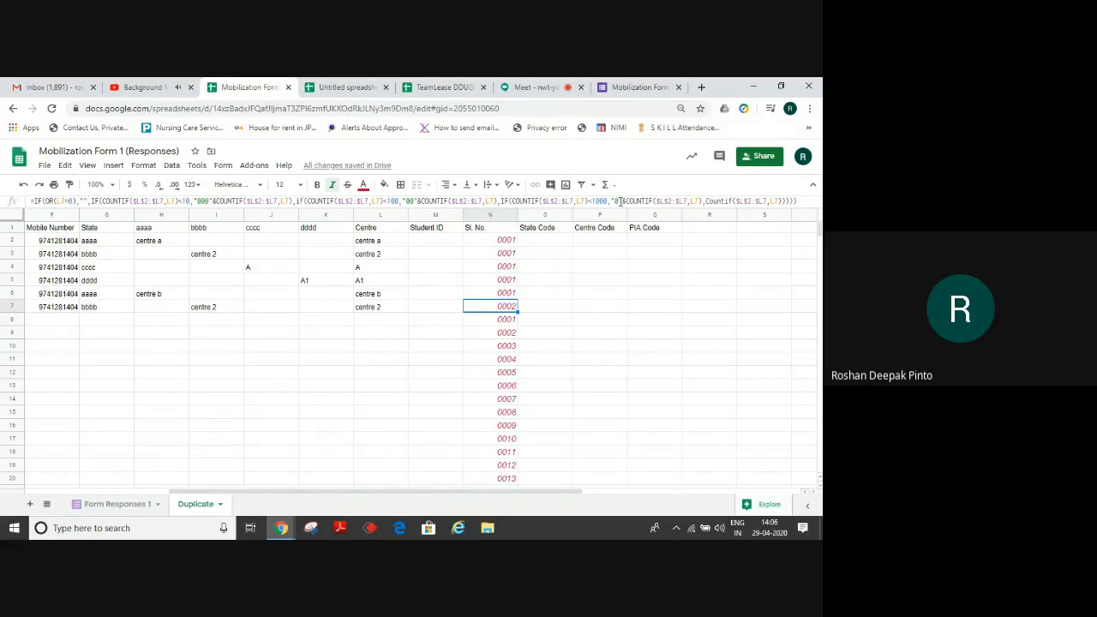
Move across the State, Centre and PIA Code columns to the empty columns beyond.
key("Right")
key("Up")
key("Up")
key("Up")
key("Up")
key("Up")
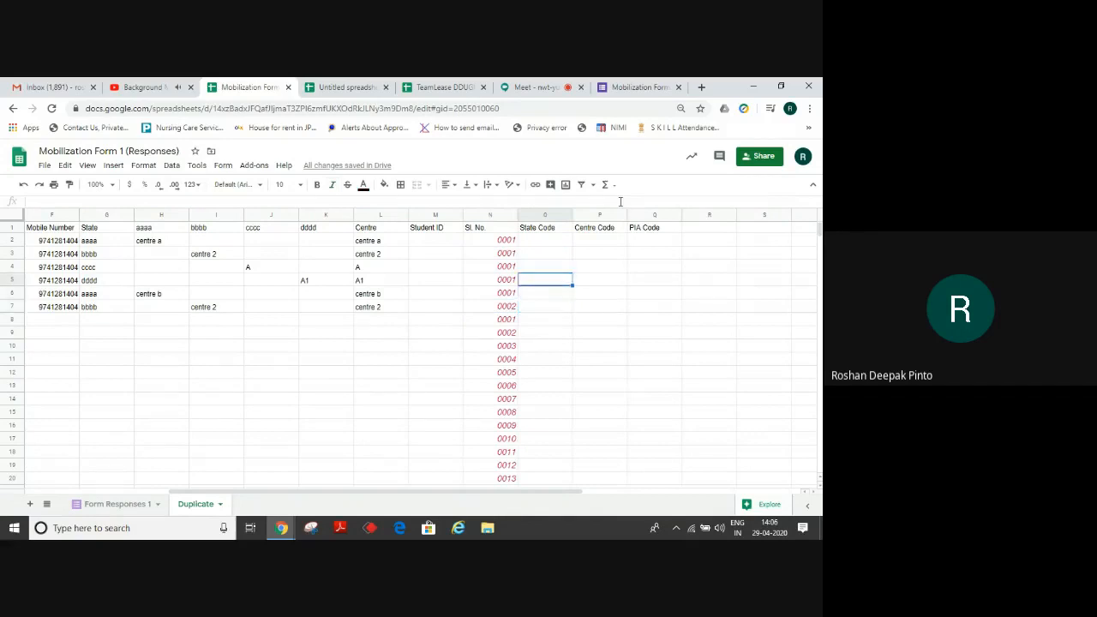
key("Right")
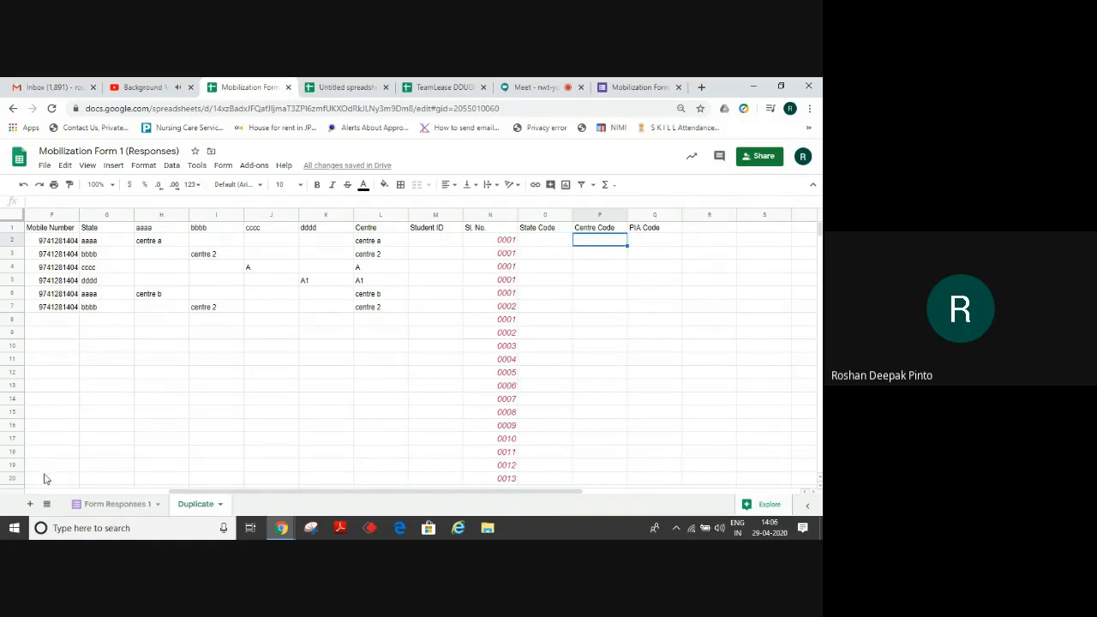
key("Up")
key("Right")
key("Right")
key("Right")
key("Right")
key("Right")
key("Right")
key("Right")
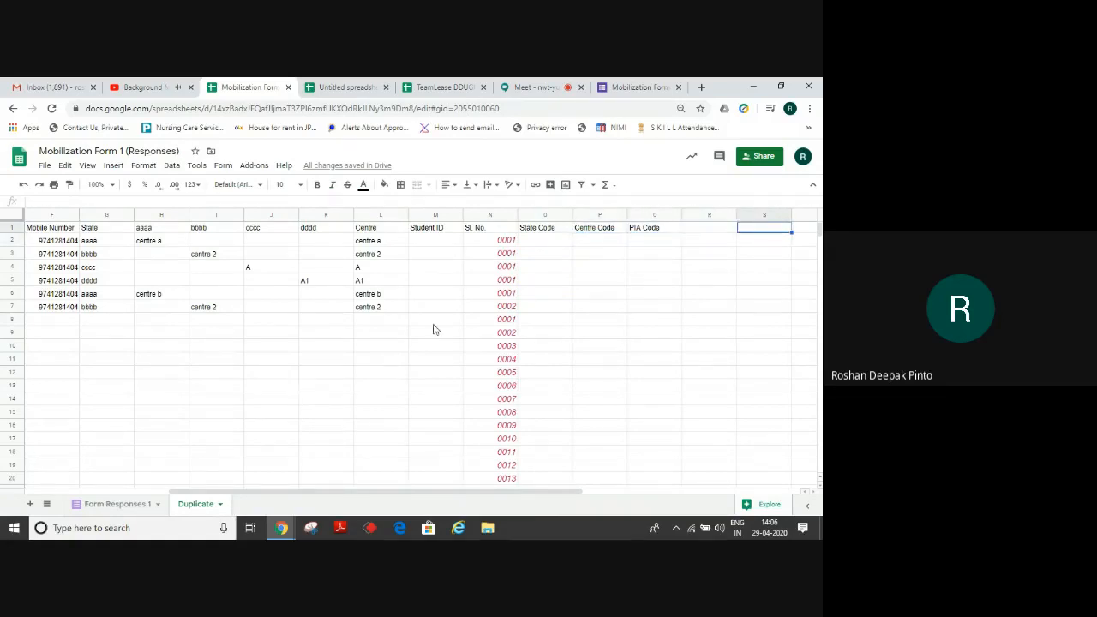
key("Right")
key("Right")
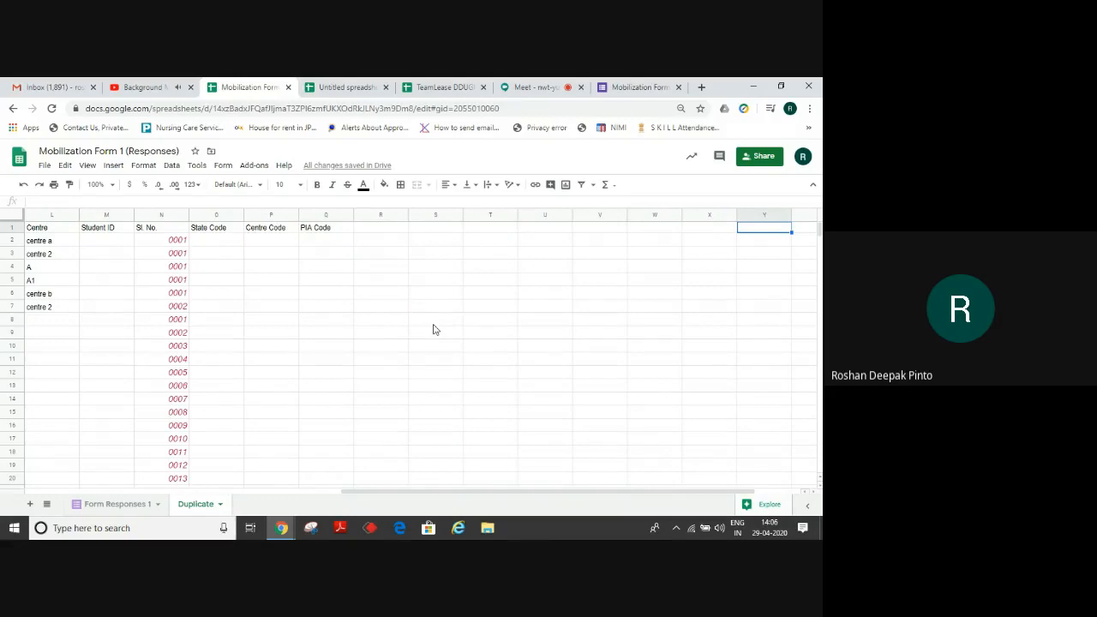
Copy the state and centre code table A1:D10 from the Untitled spreadsheet's Sheet1 and return.
left_click(345, 84)
left_click(85, 504)
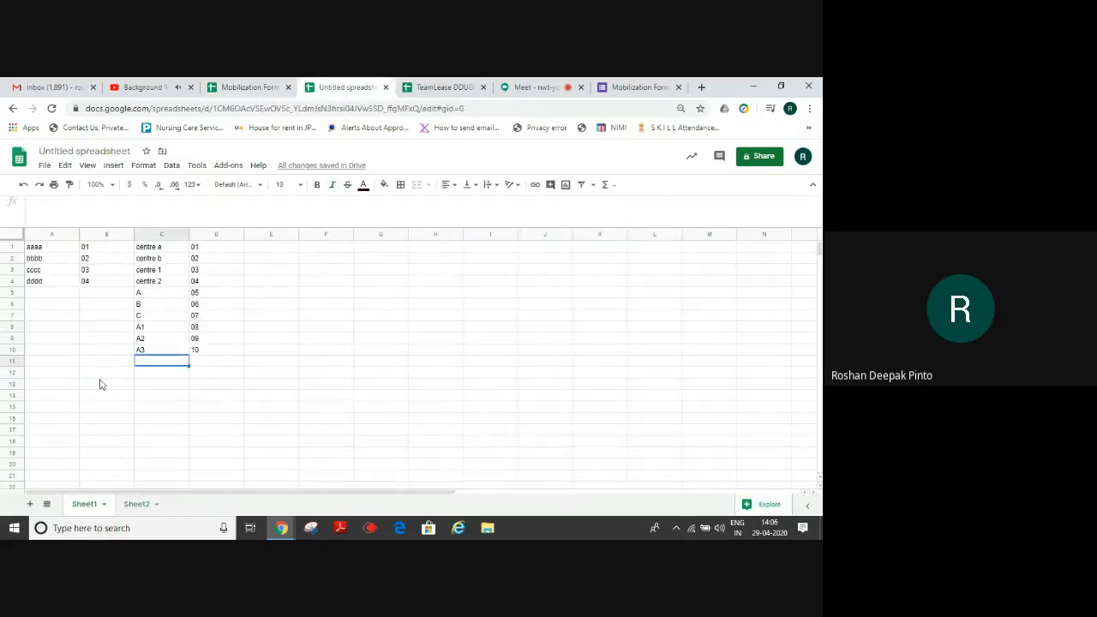
left_click(47, 248)
key("shift+Down")
key("shift+Down")
key("shift+Down")
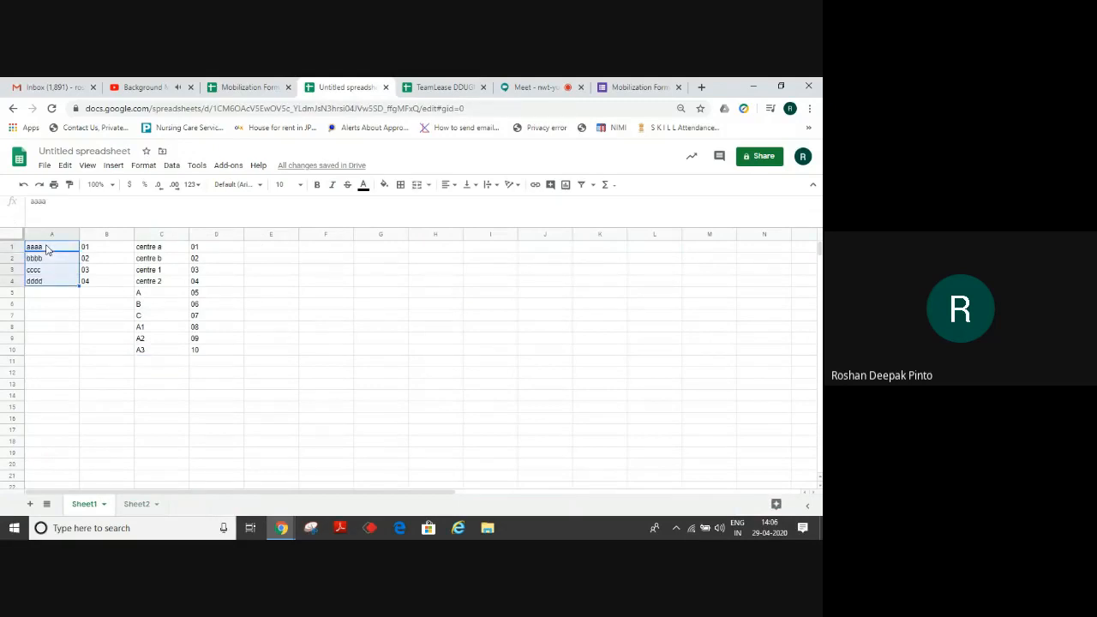
key("shift+Right")
key("shift+Right")
key("shift+Right")
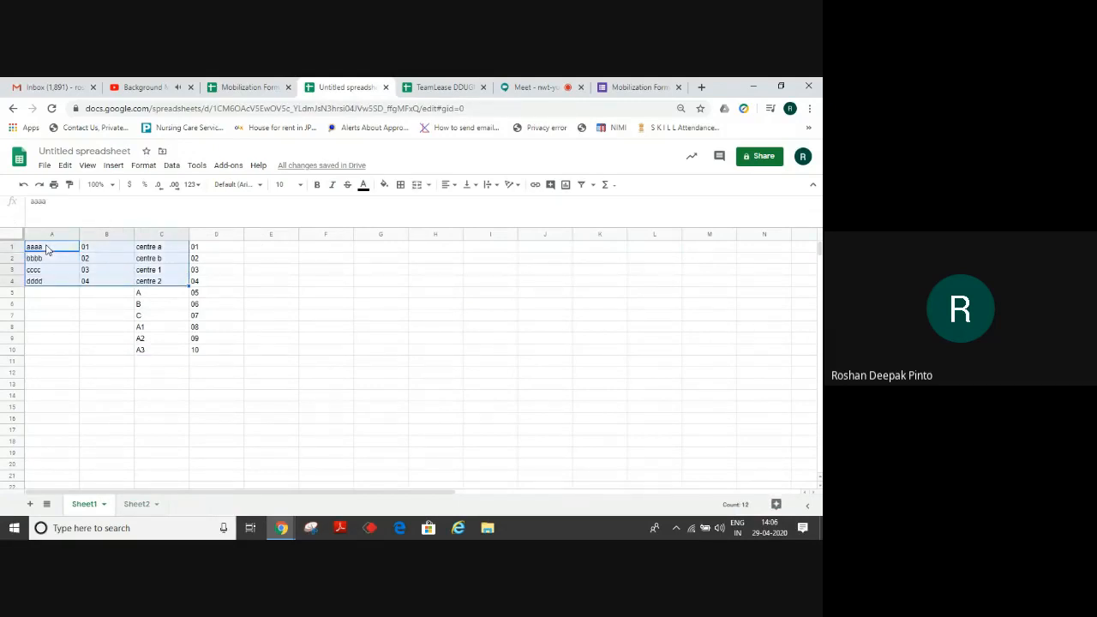
key("shift+Down")
key("shift+Down")
key("shift+Down")
key("shift+Down")
key("shift+Down")
key("shift+Down")
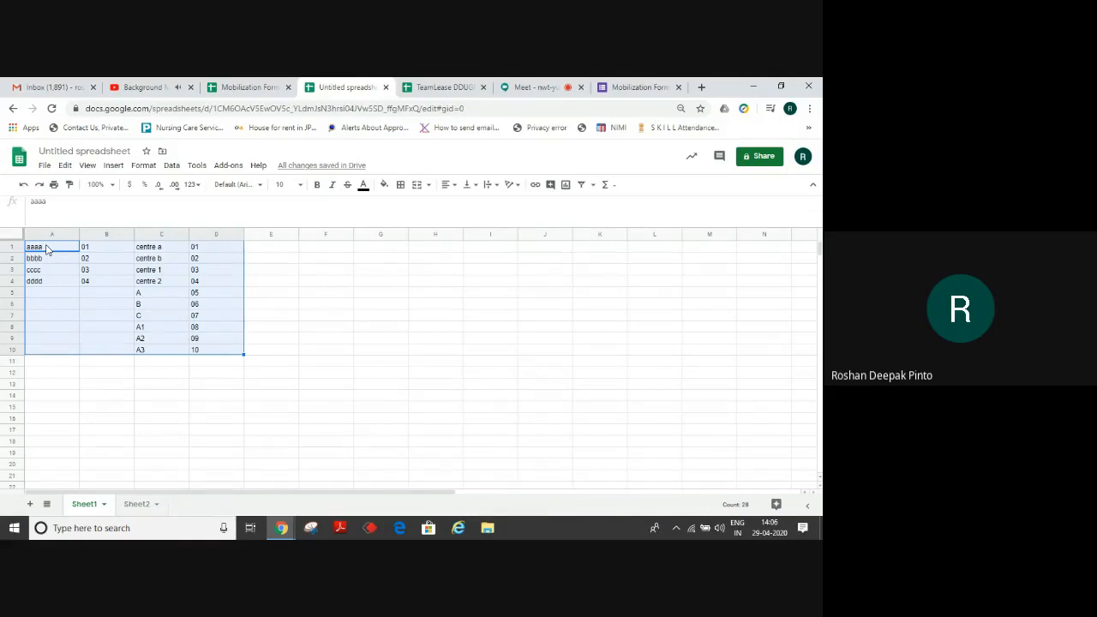
key("ctrl+c")
left_click(249, 87)
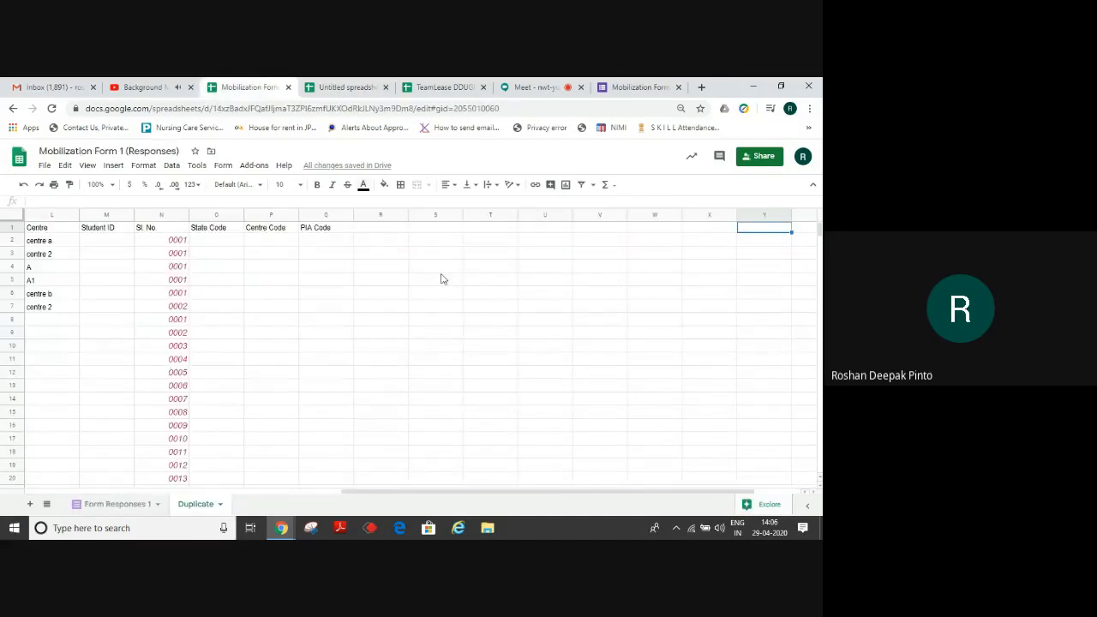
Paste the code lists at Y1 and start an IFERROR(VLOOKUP()) formula in State Code cell O2.
key("ctrl+v")
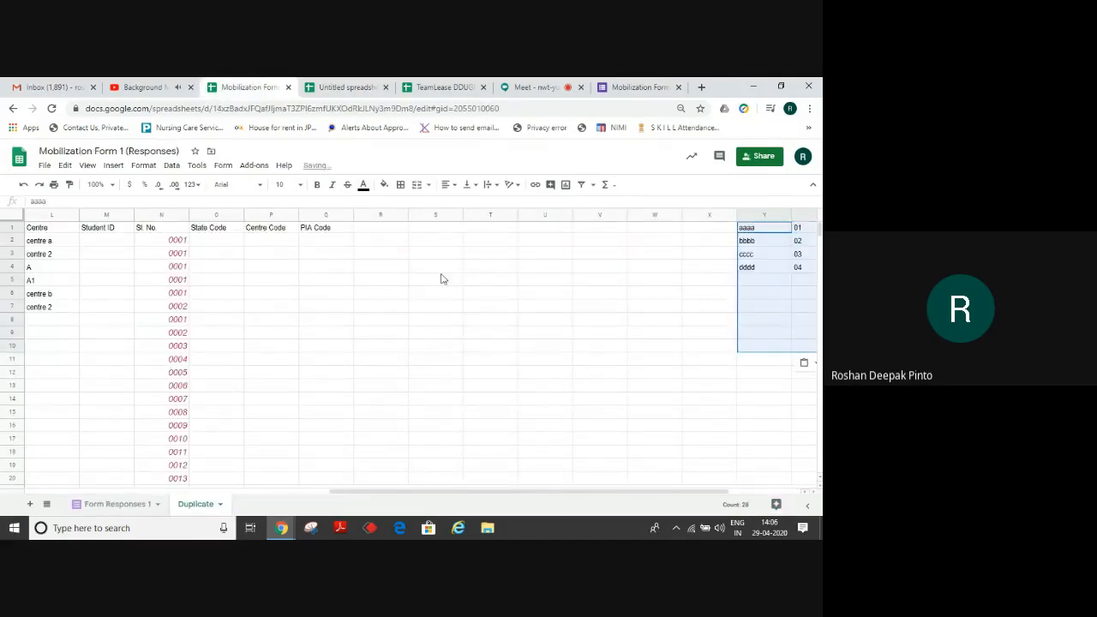
left_click(230, 244)
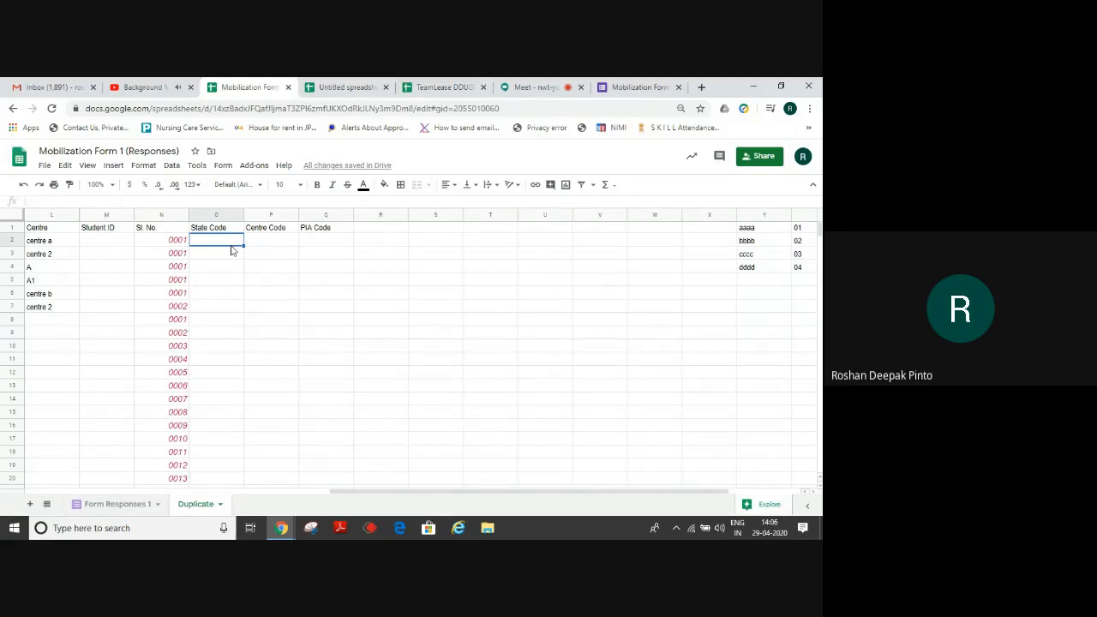
type("=IF")
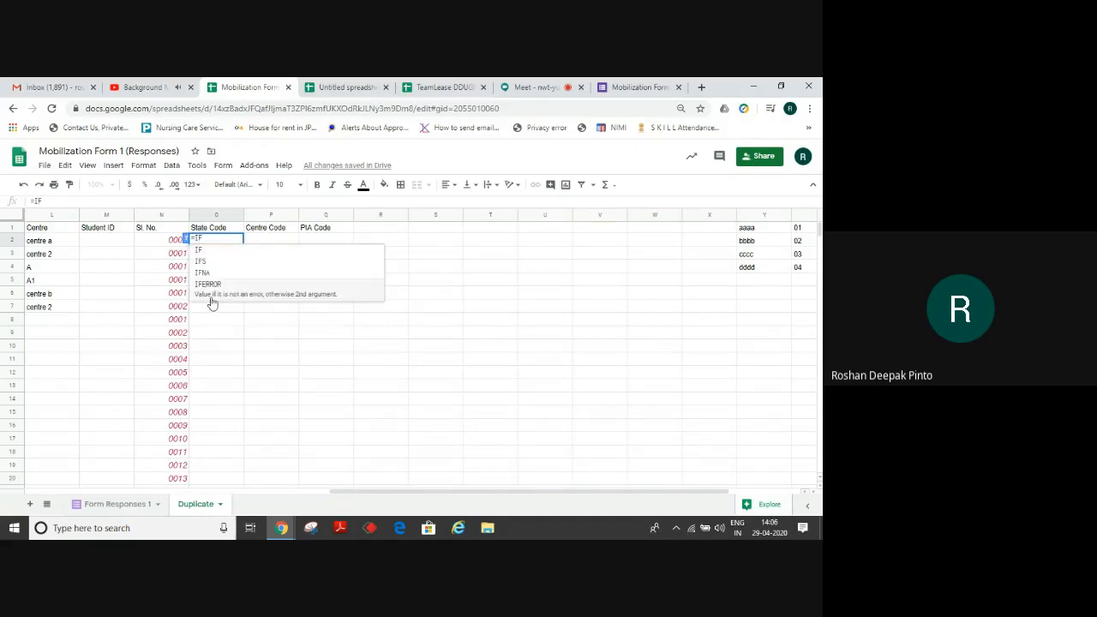
left_click(212, 299)
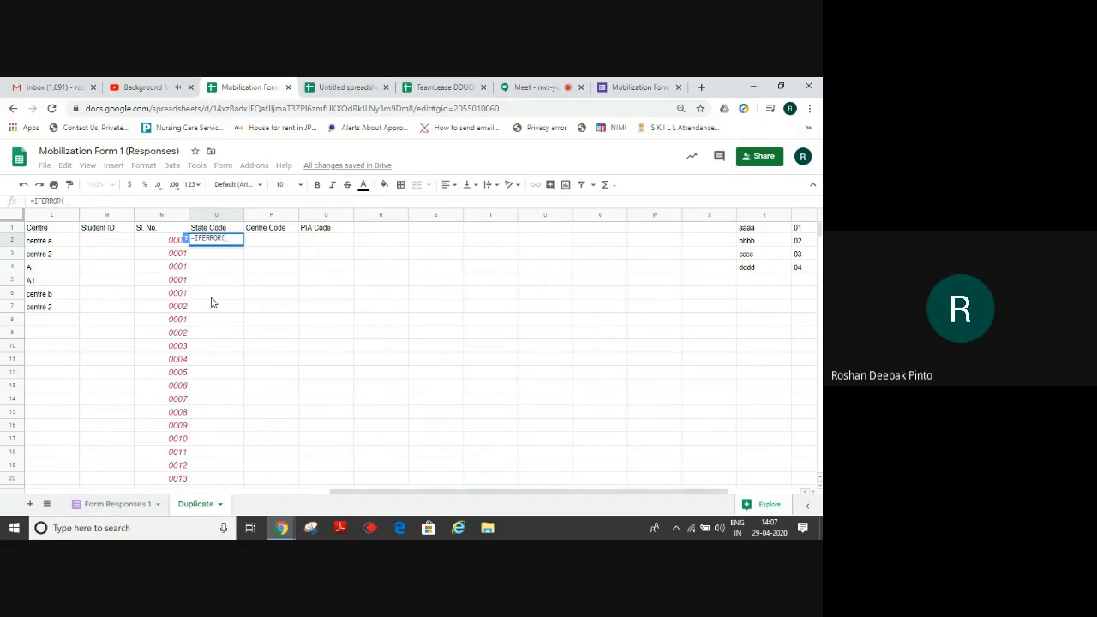
type("V")
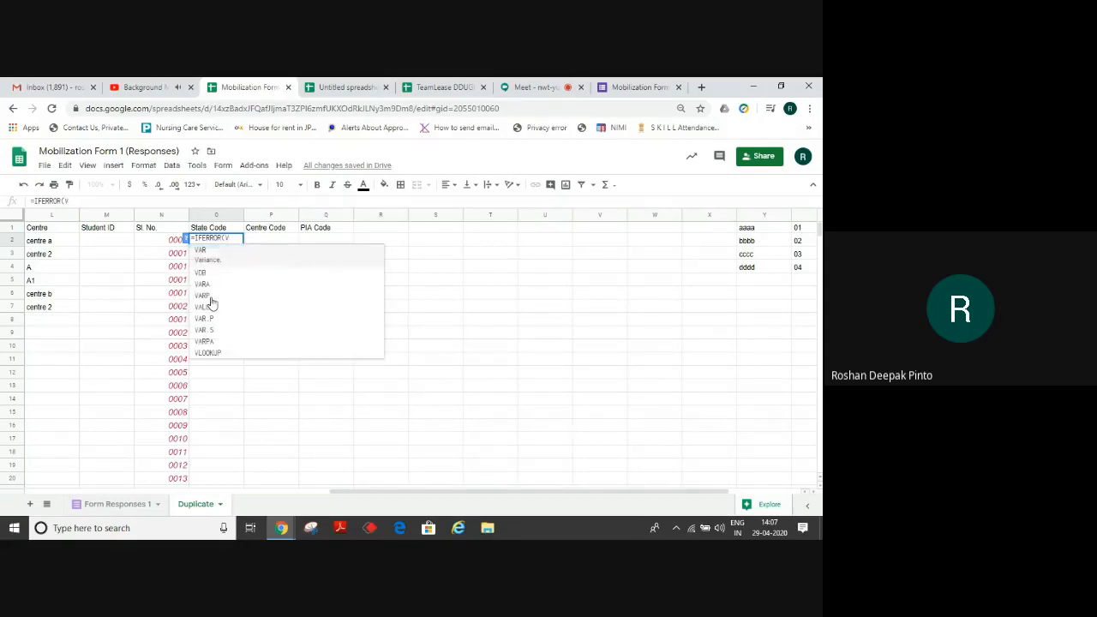
type("loo")
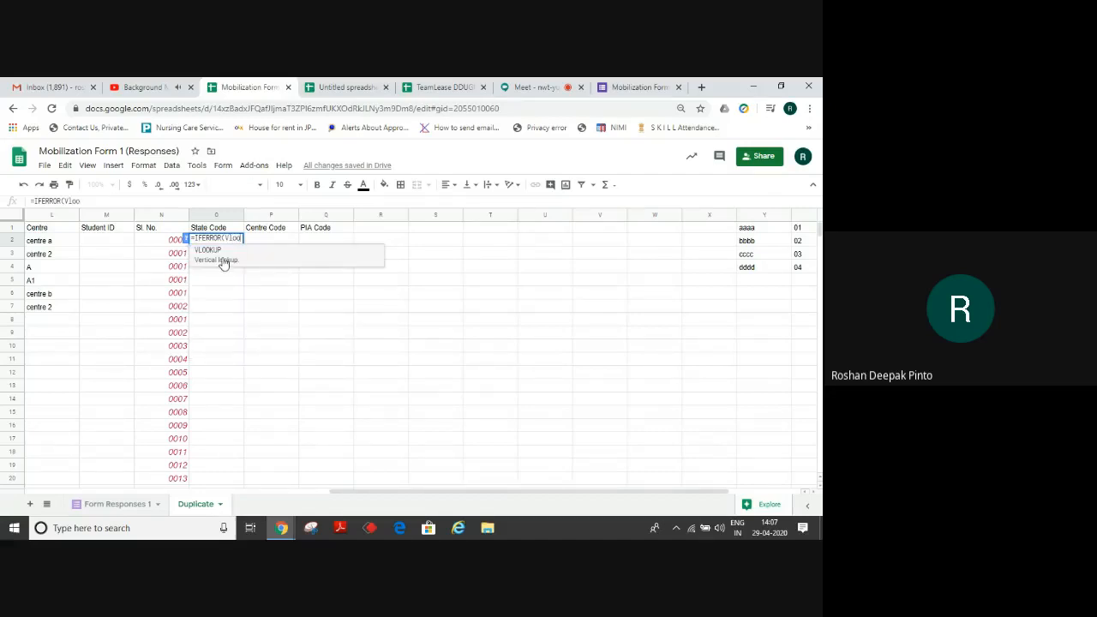
left_click(221, 260)
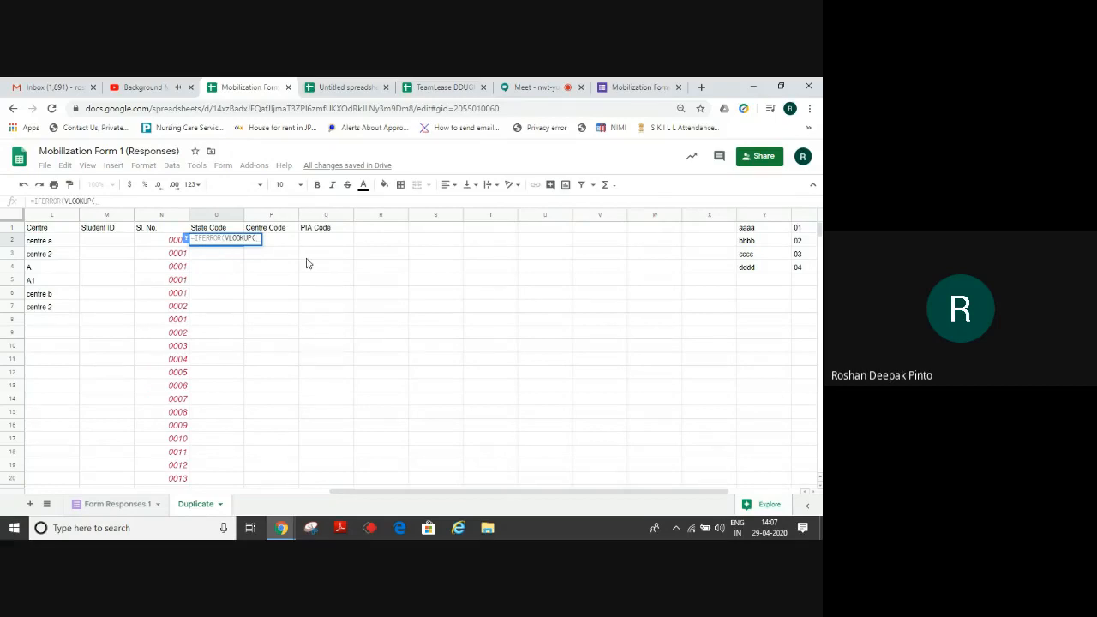
Look up G2 in the absolute range $Y$1:$Z$4, column 2 exact match, showing 01.
left_click(155, 243)
key("Left")
key("Left")
key("Left")
key("Left")
key("Left")
key("Left")
key("Left")
key("Left")
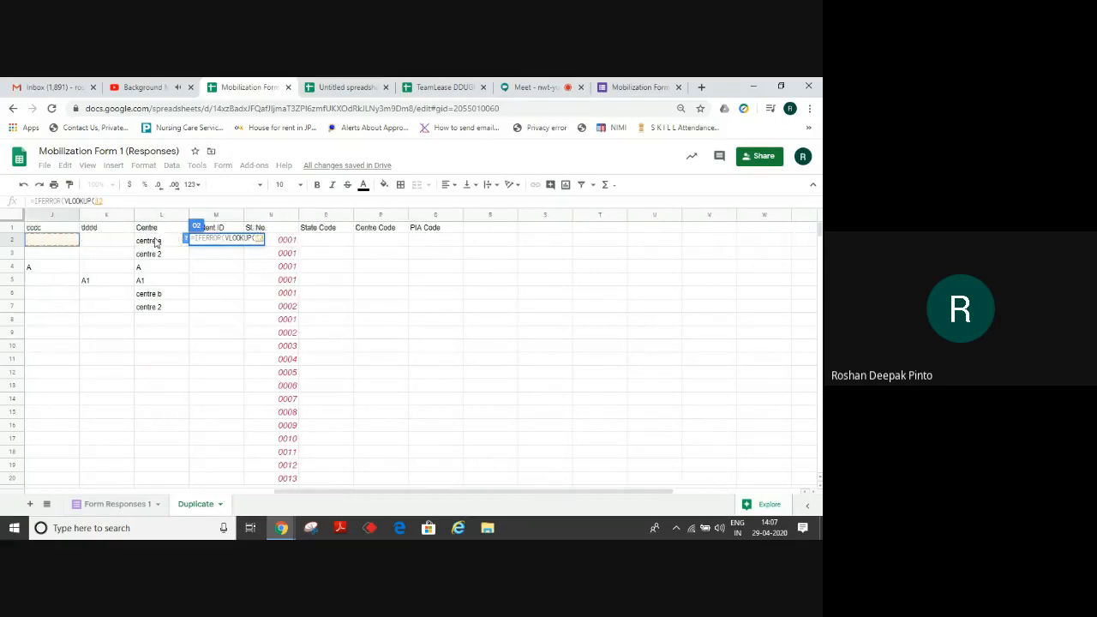
key("Right")
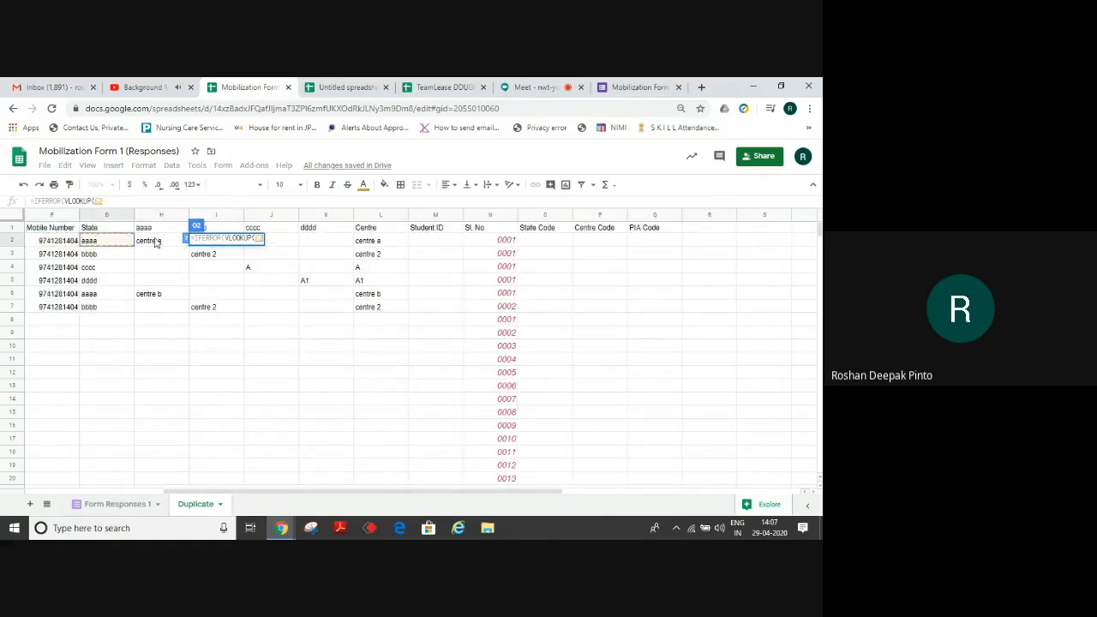
type(",")
key("Right")
key("Right")
key("Right")
key("Right")
key("Right")
key("Right")
key("Right")
key("Right")
key("Right")
key("Right")
key("Right")
key("Right")
key("Right")
key("Right")
key("Right")
key("Right")
key("Right")
key("Right")
key("Right")
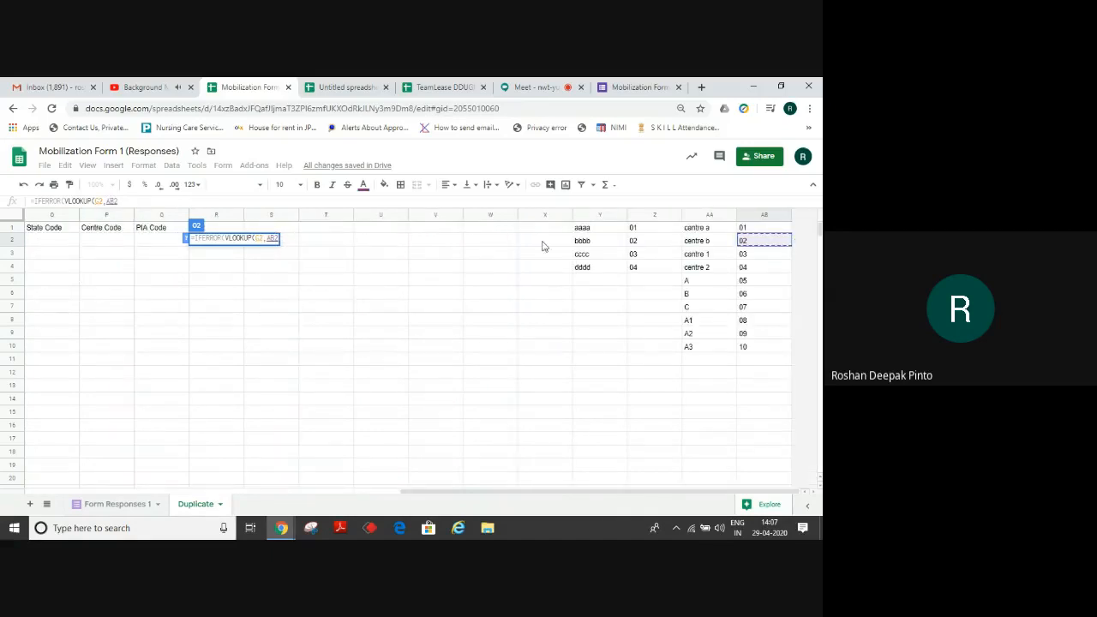
left_click_drag(596, 229, 637, 270)
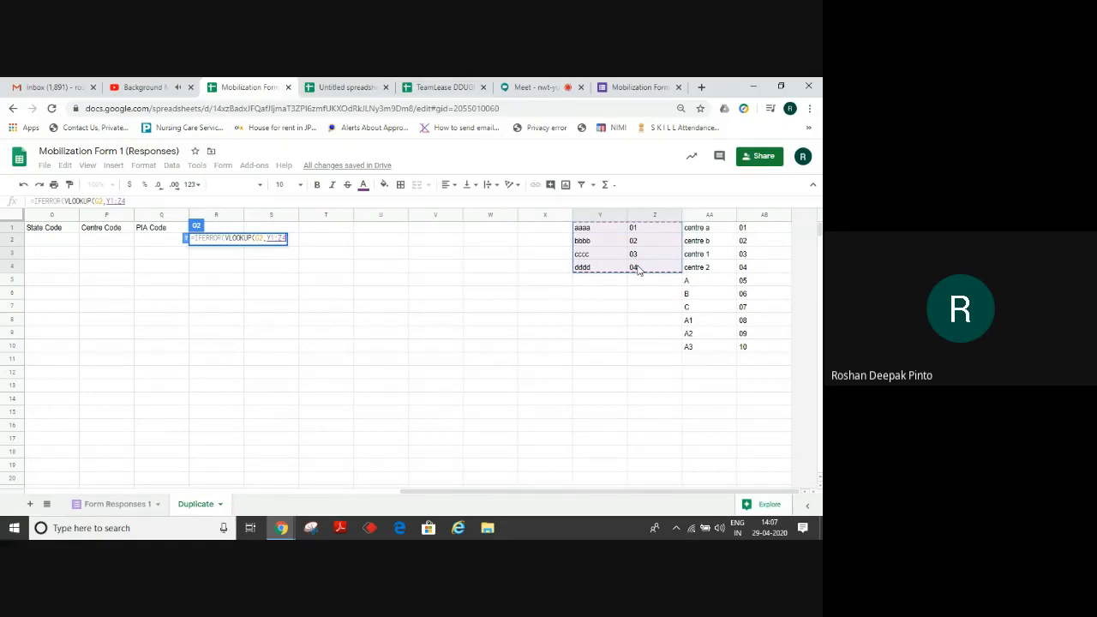
key("F4")
type(",")
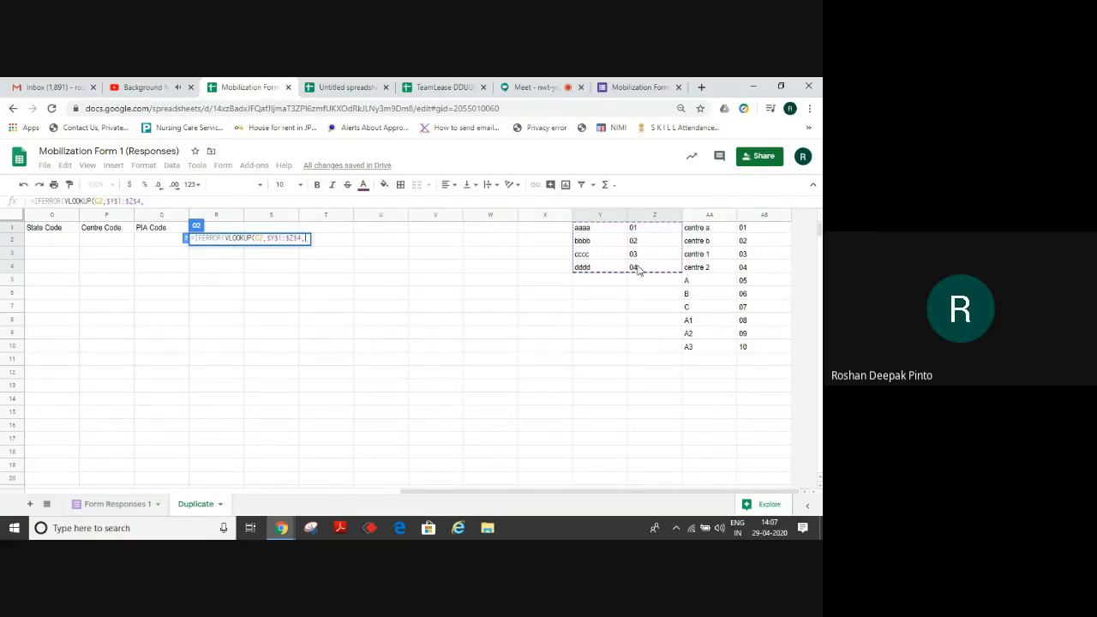
type("2,0")
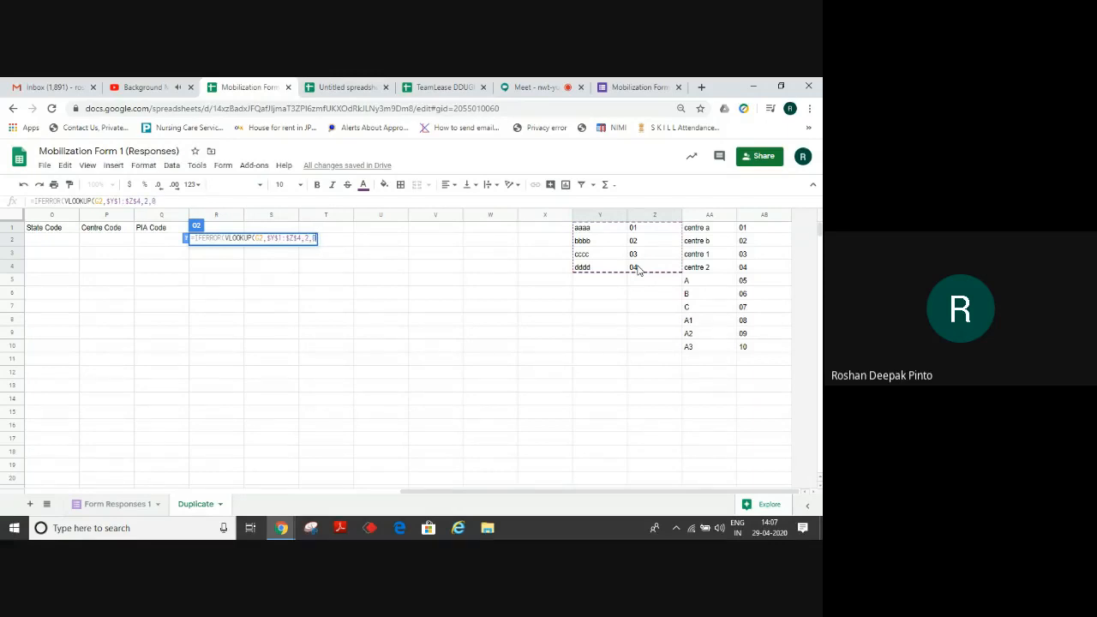
type(")")
key("Return")
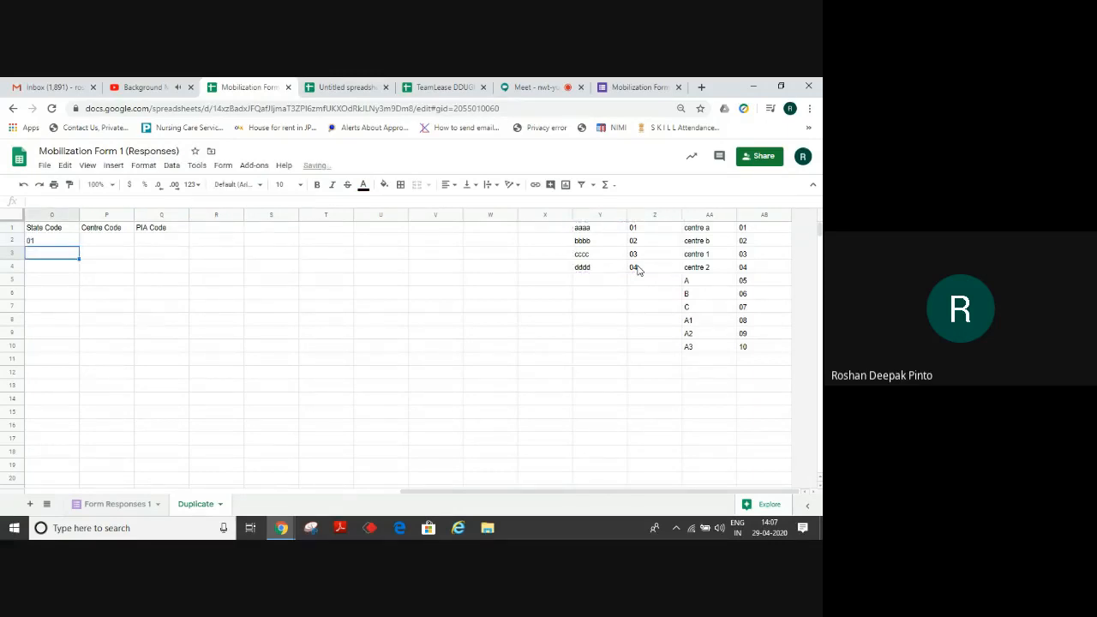
Copy the O2 State Code formula down the rest of column O.
key("Left")
key("Left")
key("Right")
key("Right")
key("Up")
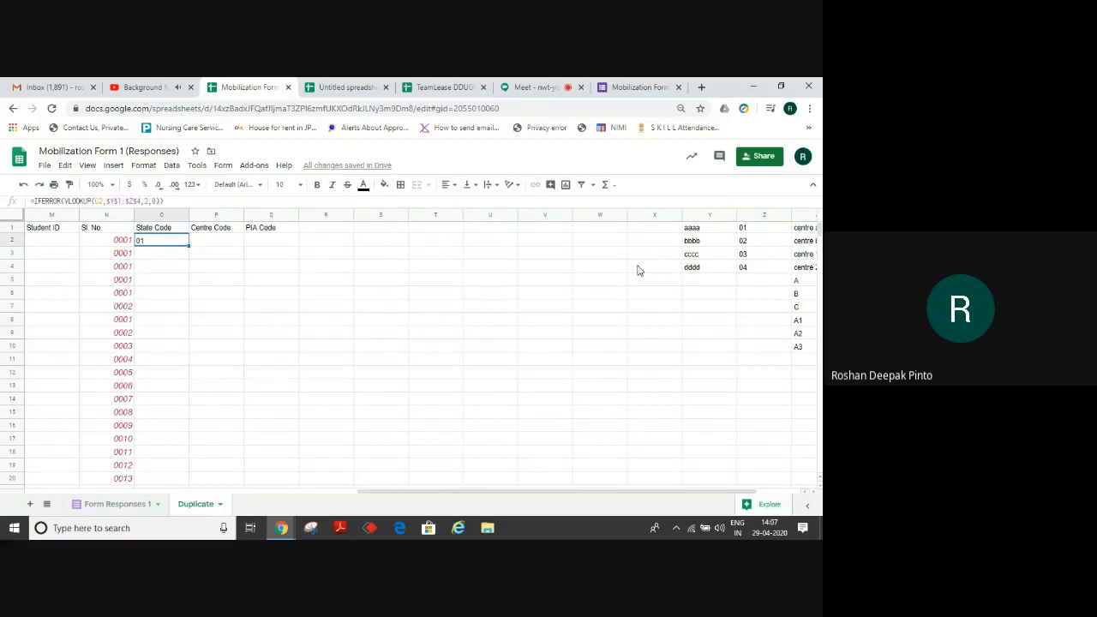
key("ctrl+c")
key("Down")
key("ctrl+shift+Down")
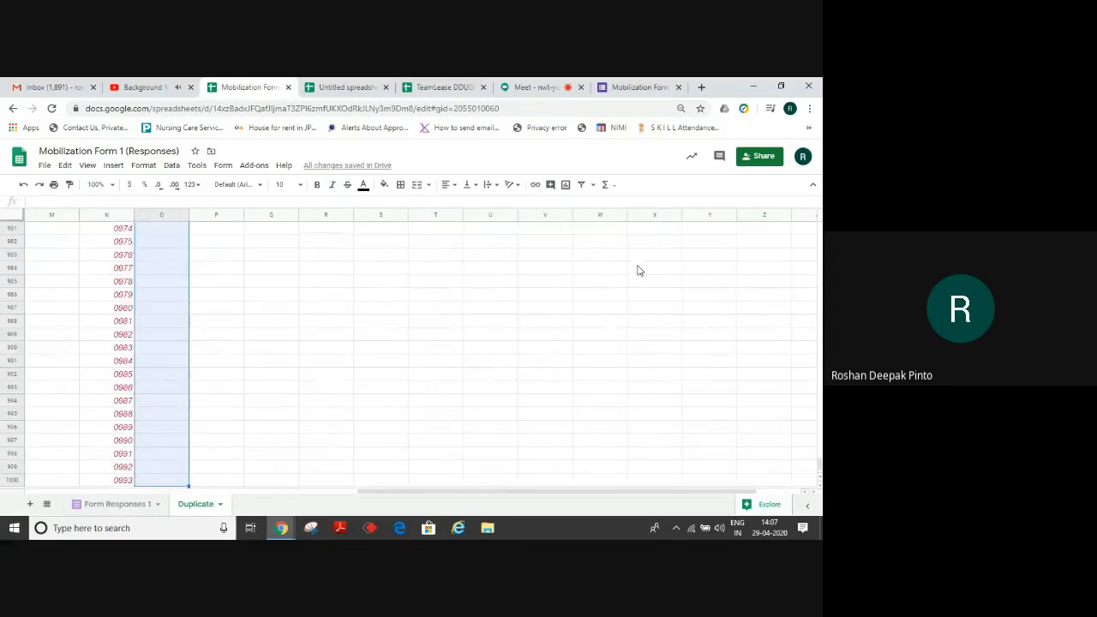
key("ctrl+v")
Compare states against codes, then edit O2 to =IFERROR(VLOOKUP(G2,$Y$1:$Z$4,2,0),"").
key("ctrl+Up")
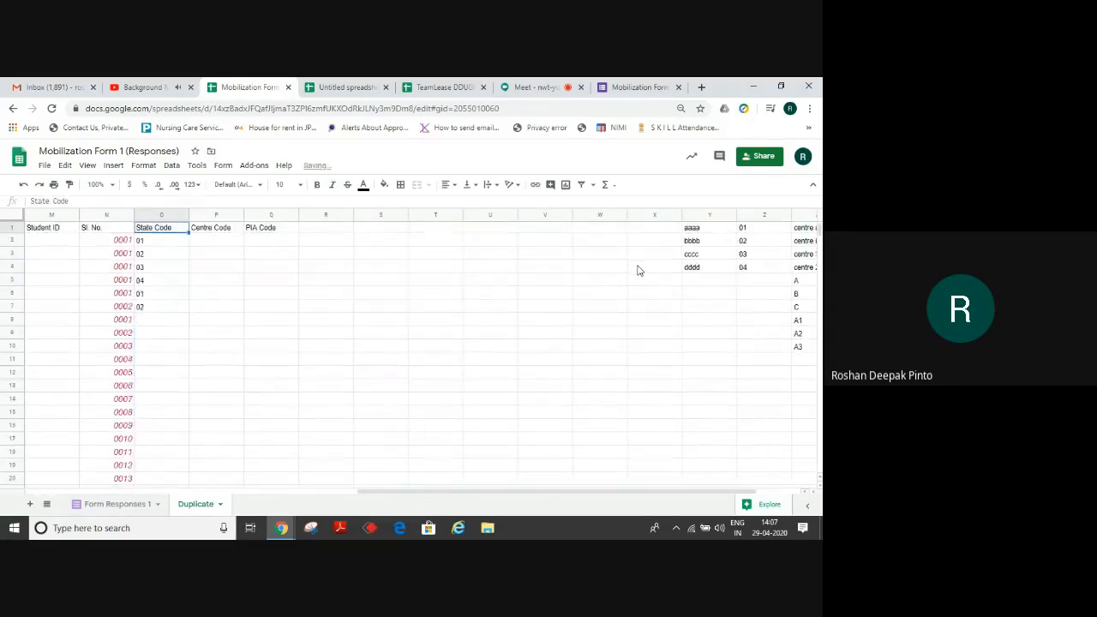
key("Down")
key("Down")
key("Left")
key("Left")
key("Left")
key("Left")
key("Left")
key("Left")
key("Left")
key("Left")
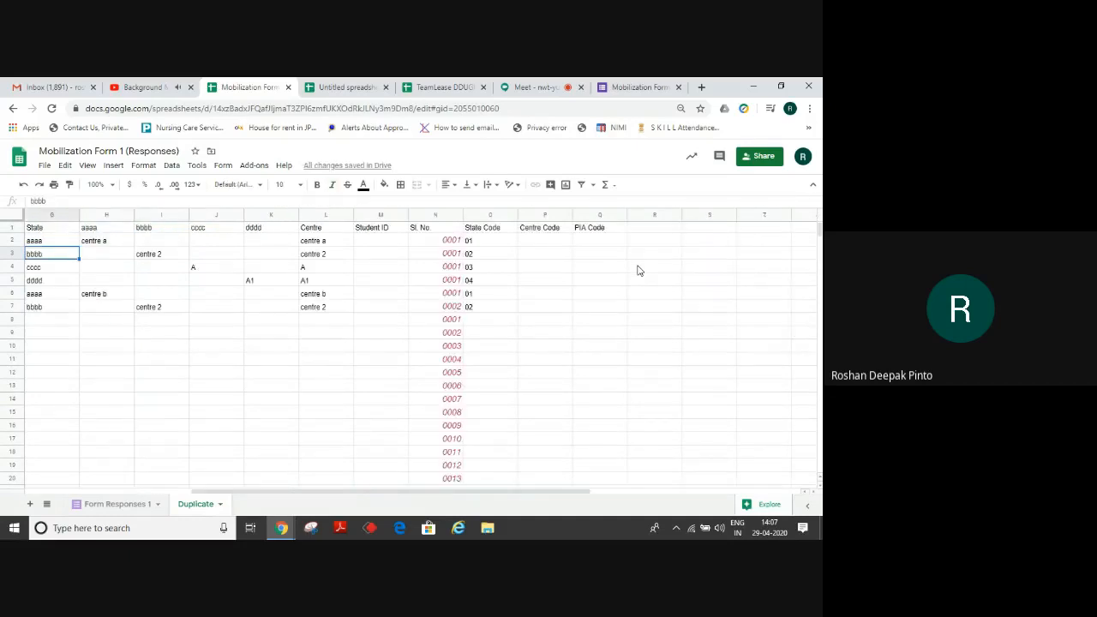
key("Right")
key("Right")
key("Right")
key("Right")
key("Right")
key("Right")
key("Right")
key("Right")
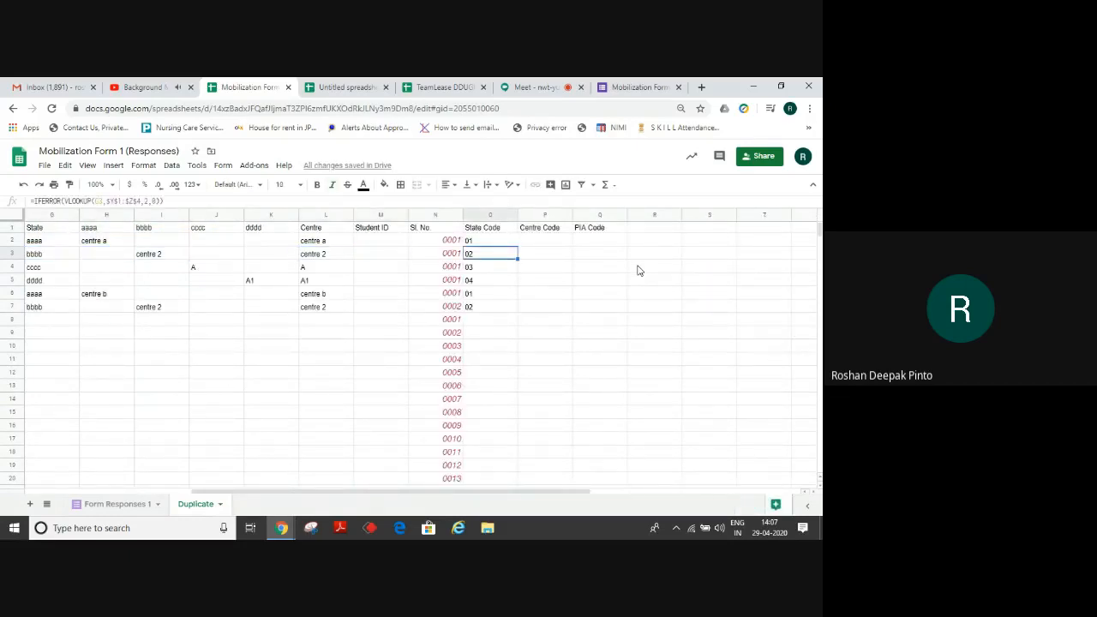
key("Up")
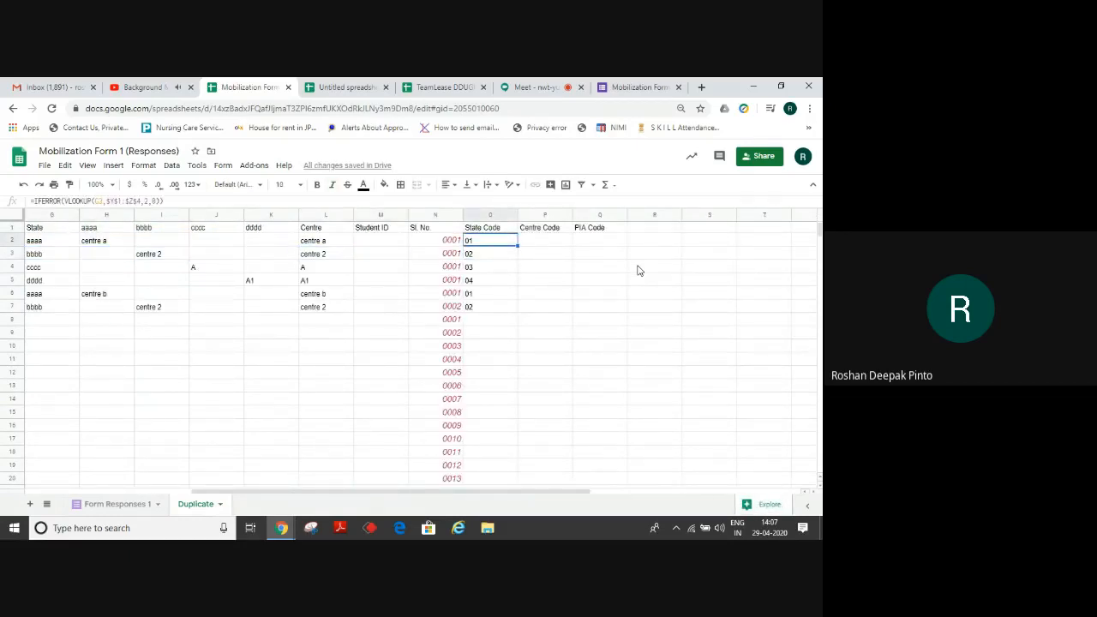
left_click(162, 200)
type(",")
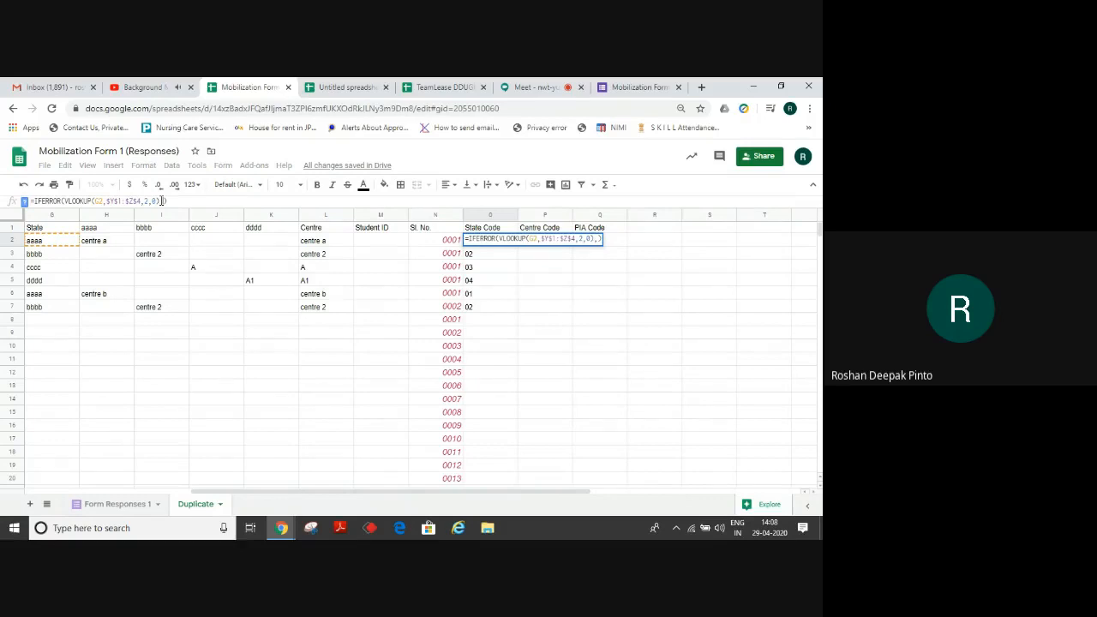
type("\"\"")
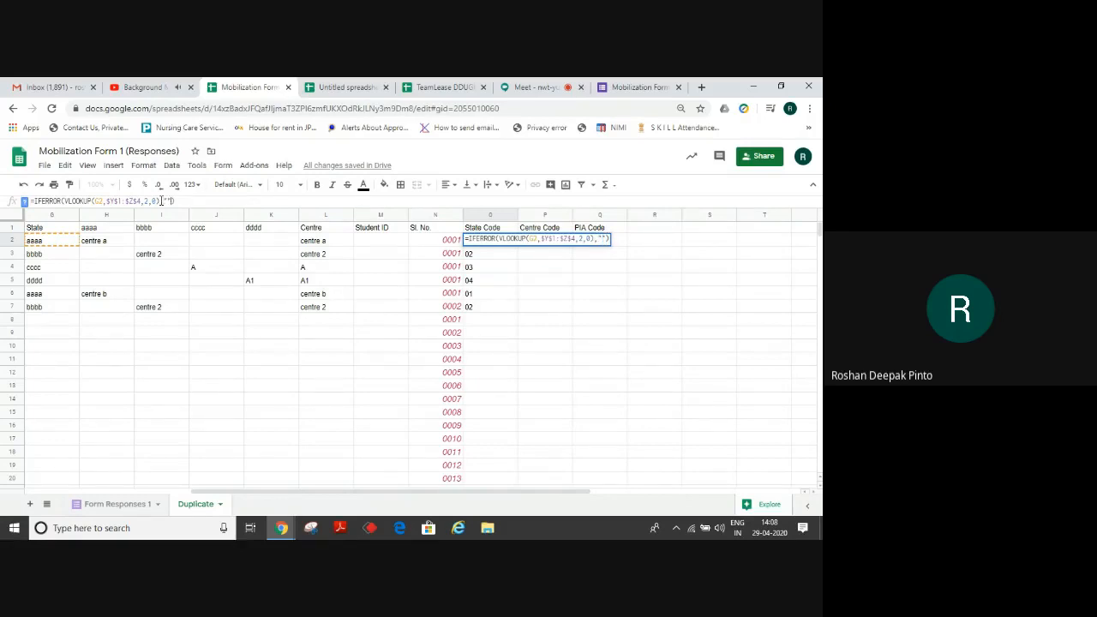
key("Return")
Fill the revised State Code formula down column O, showing 01, 02, 03, 04, 01, 02.
key("Up")
key("ctrl+c")
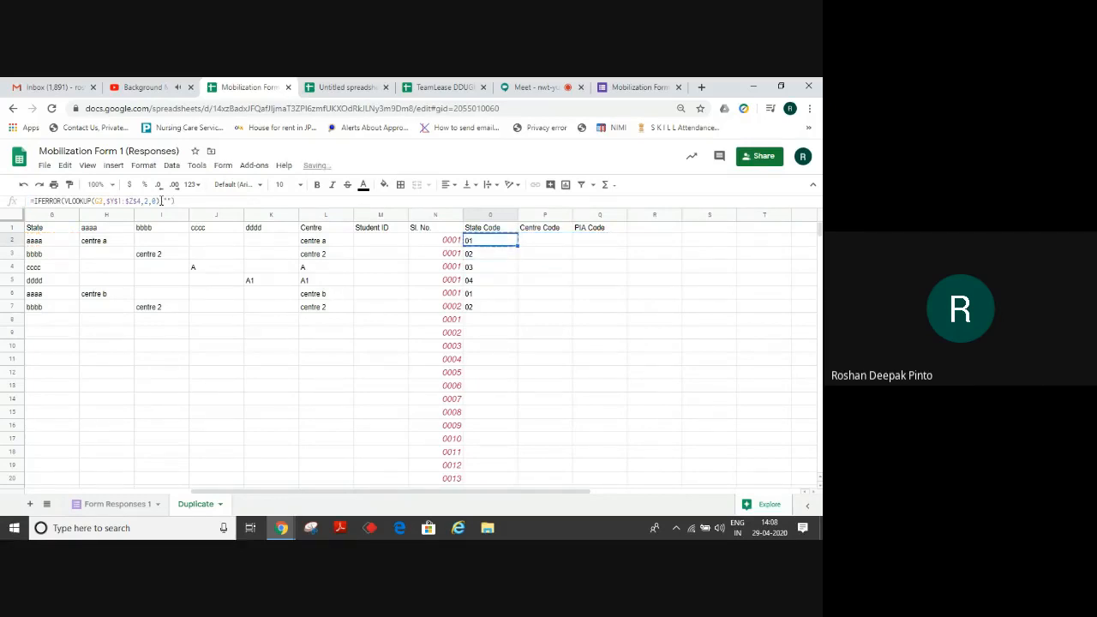
key("Down")
key("ctrl+shift+Down")
key("ctrl+v")
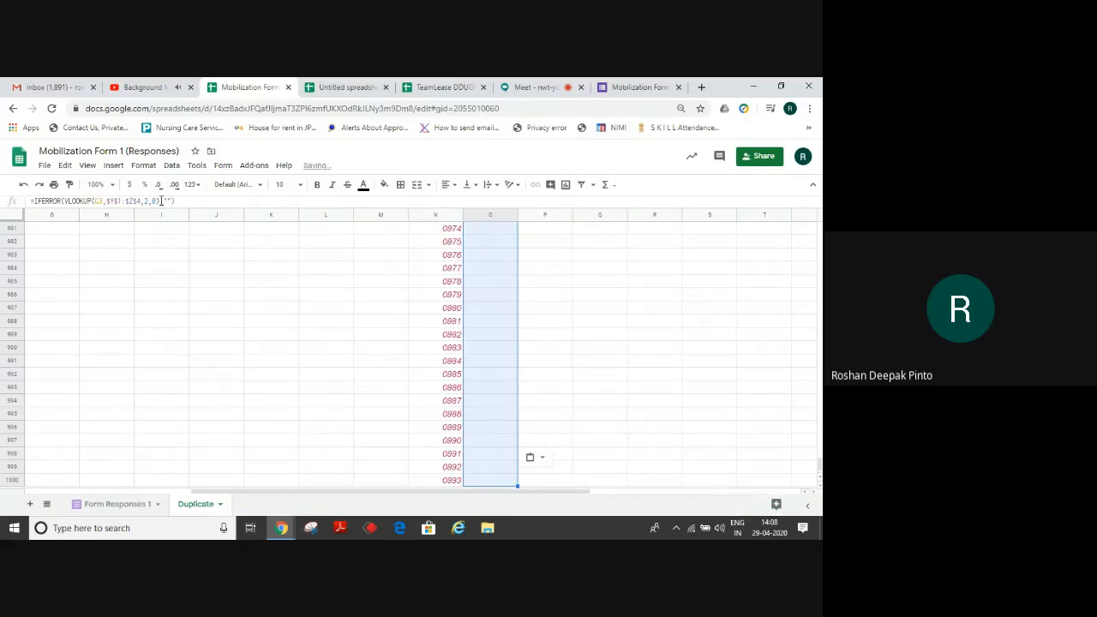
key("Up")
key("Up")
key("Right")
key("Down")
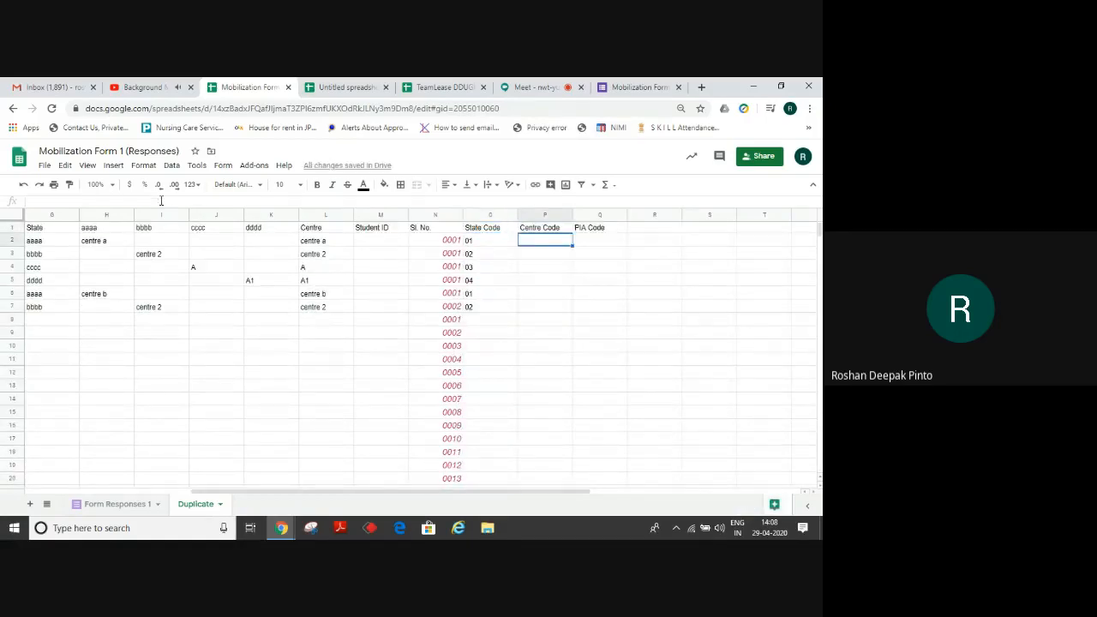
Enter =IFERROR(VLOOKUP(L2,$AA$1:$AB$10,2,0),"") in Centre Code cell P2.
type("=IF")
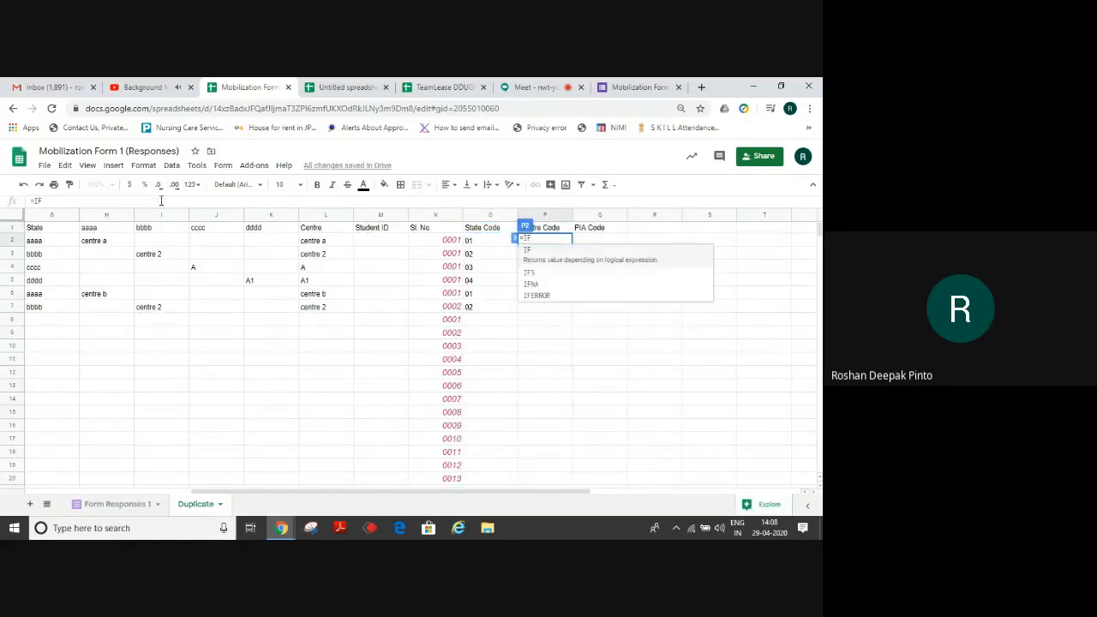
key("Tab")
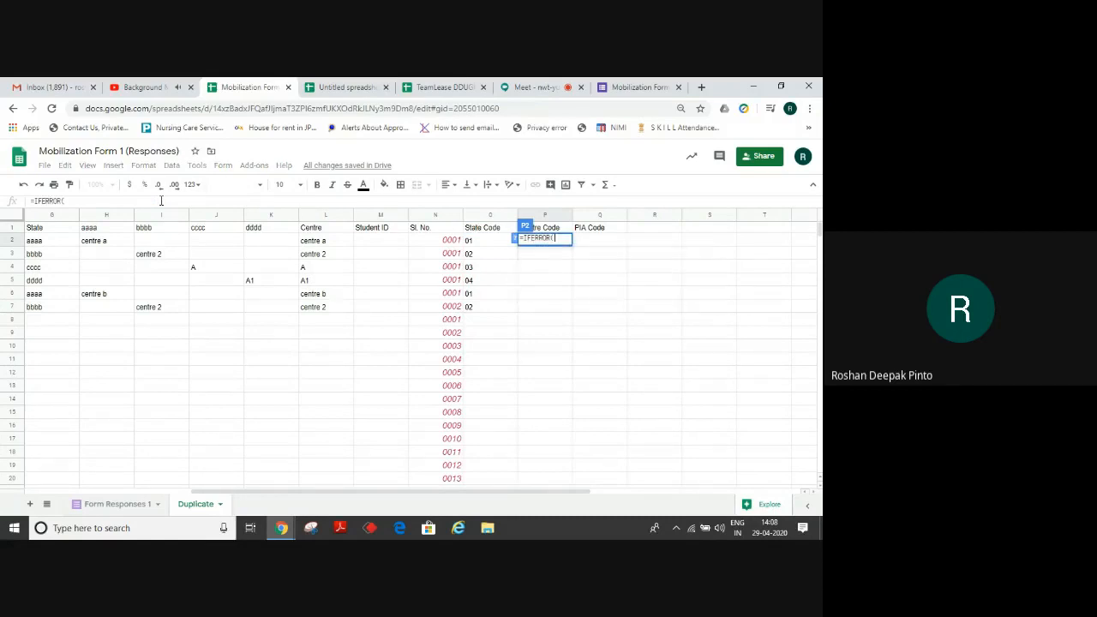
type("VL")
key("Tab")
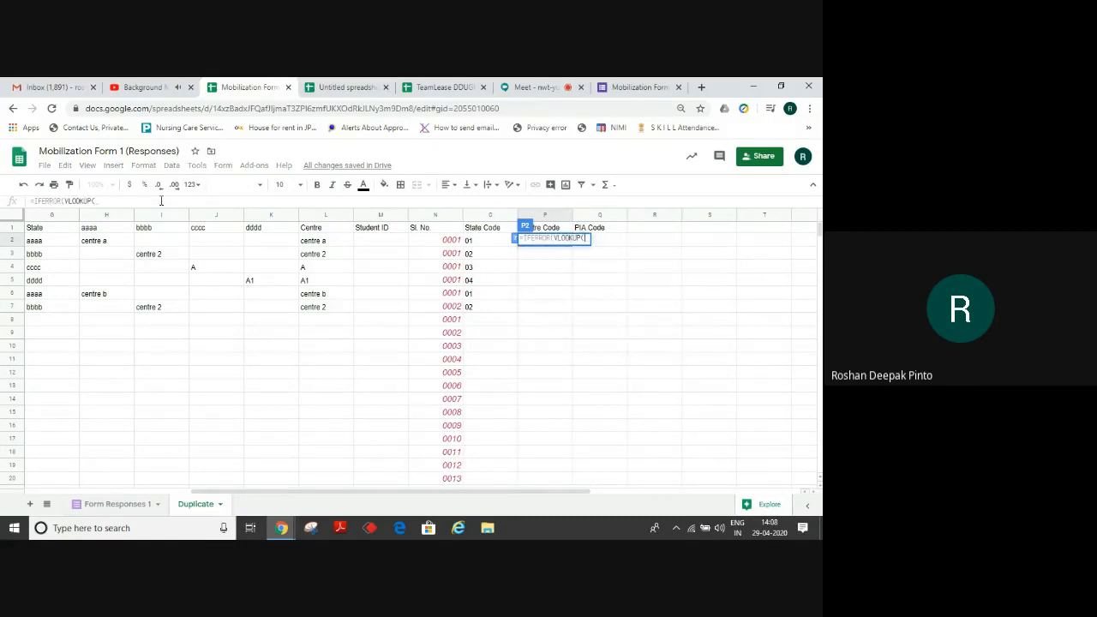
left_click(323, 244)
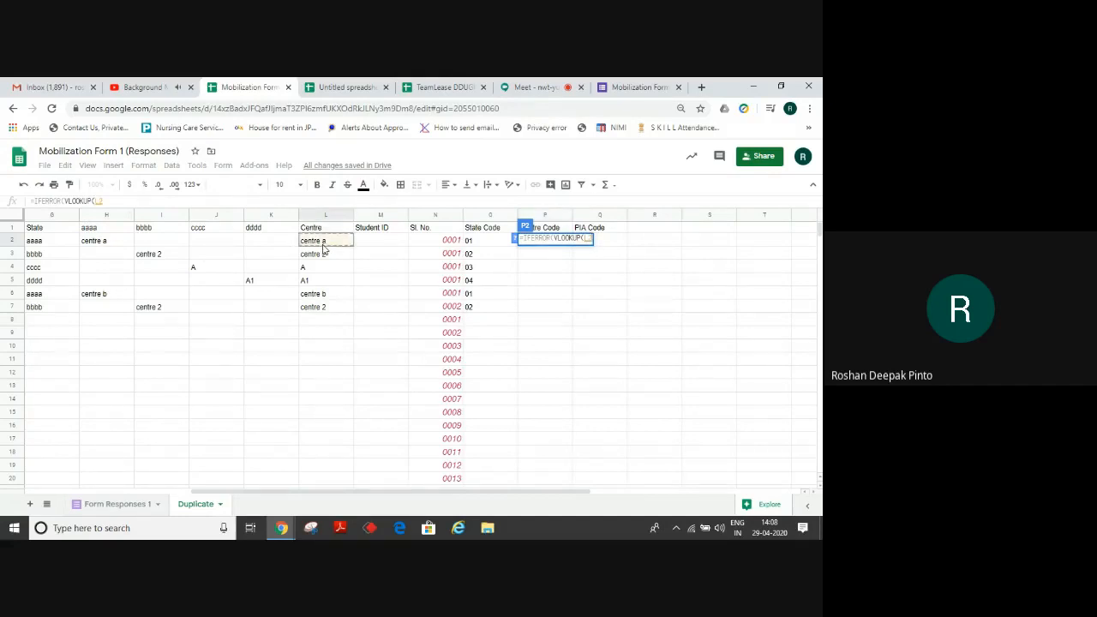
type(",")
key("Right")
key("Right")
key("Right")
key("Right")
key("Right")
key("Right")
key("Right")
key("Right")
key("Right")
key("Right")
key("Right")
key("Right")
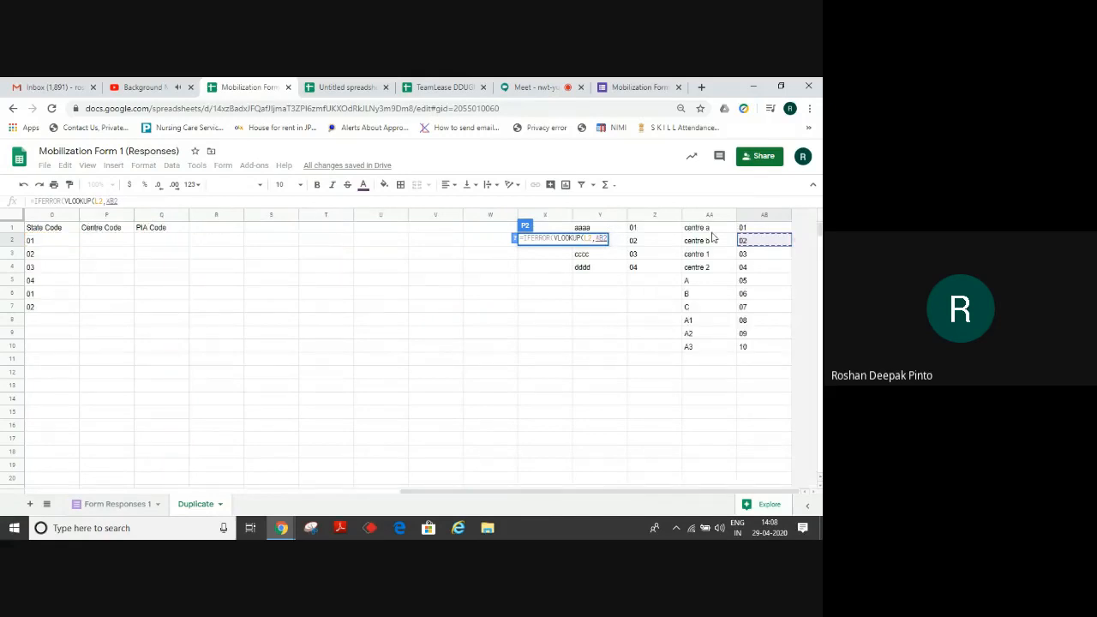
left_click_drag(711, 233, 750, 348)
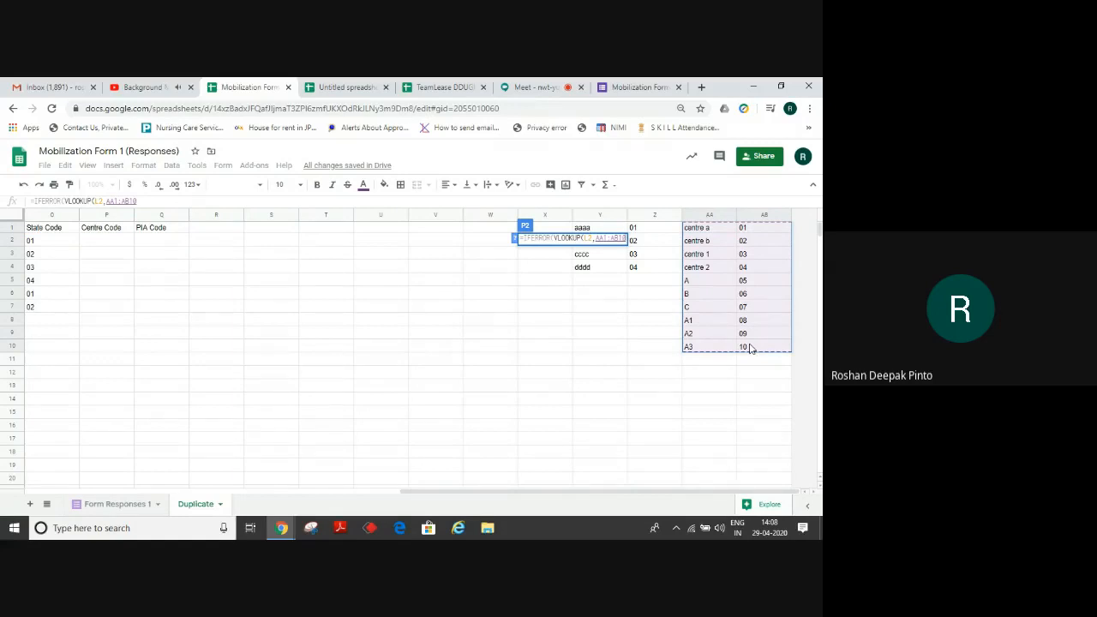
key("F4")
type(",2,")
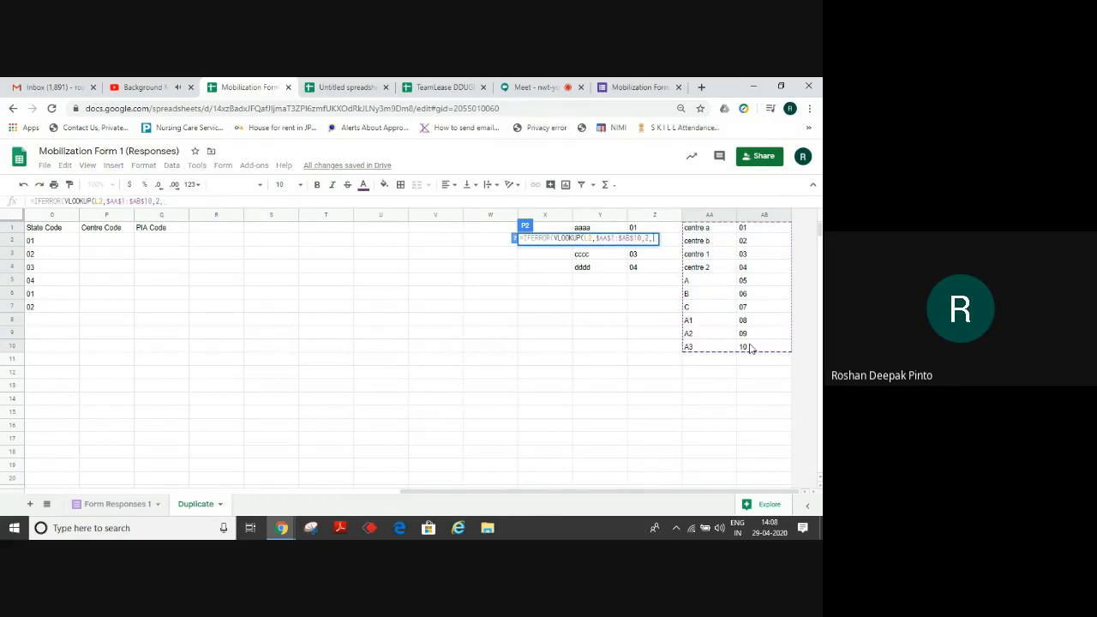
type("0)")
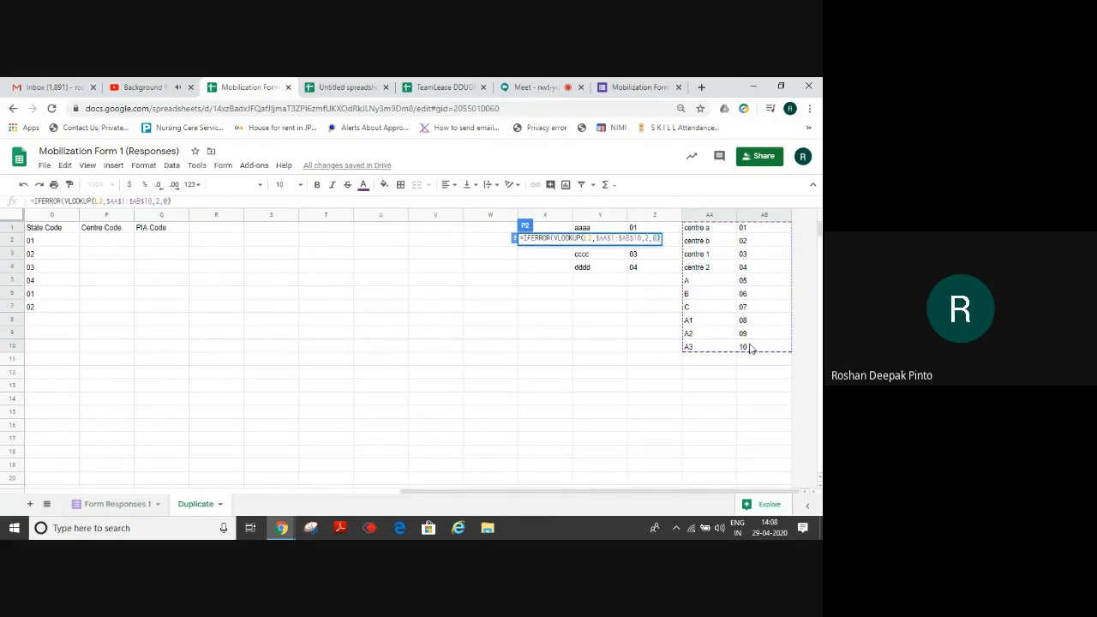
type(",\"\")")
key("Return")
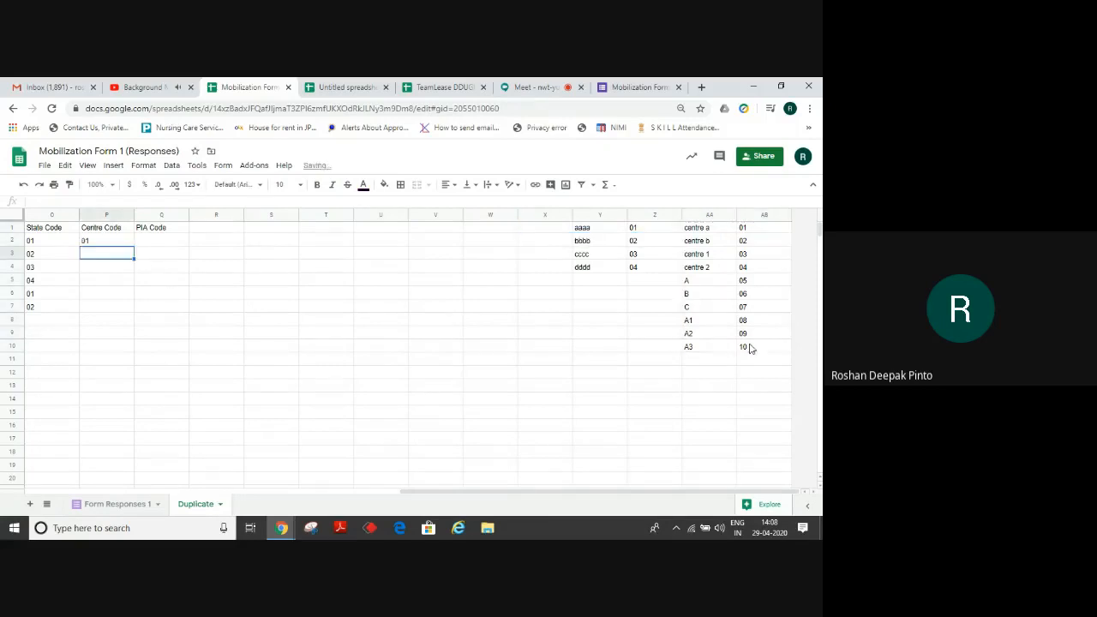
Copy the Centre Code formula down column P, showing 01, 04, 05, 08, 02, 04.
key("Up")
key("ctrl+c")
key("Down")
key("ctrl+shift+Down")
key("ctrl+v")
key("ctrl+Up")
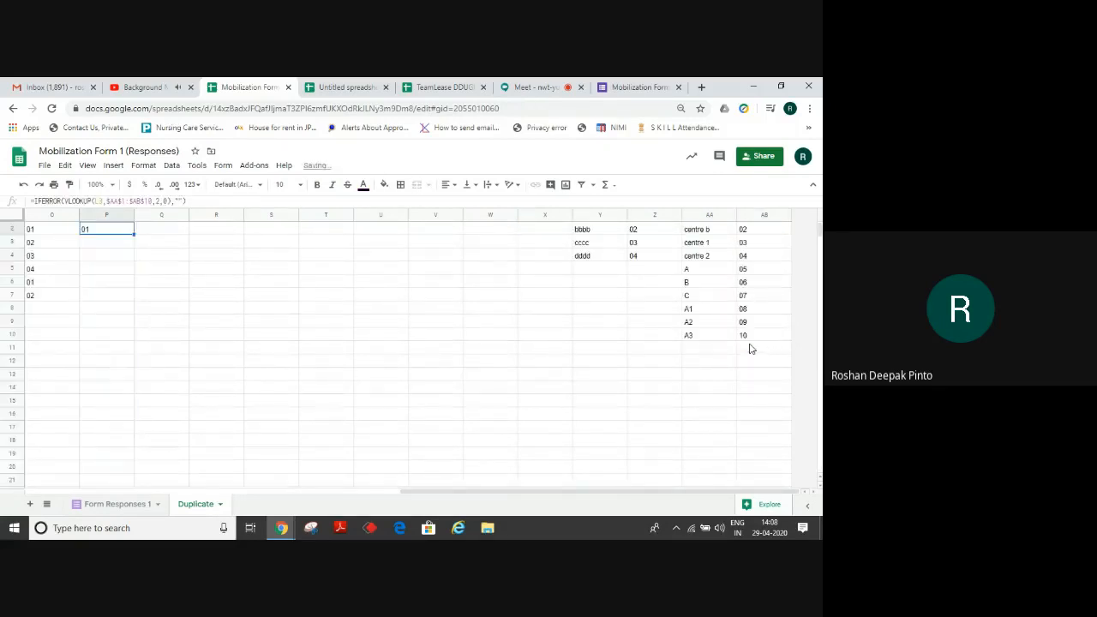
key("Down")
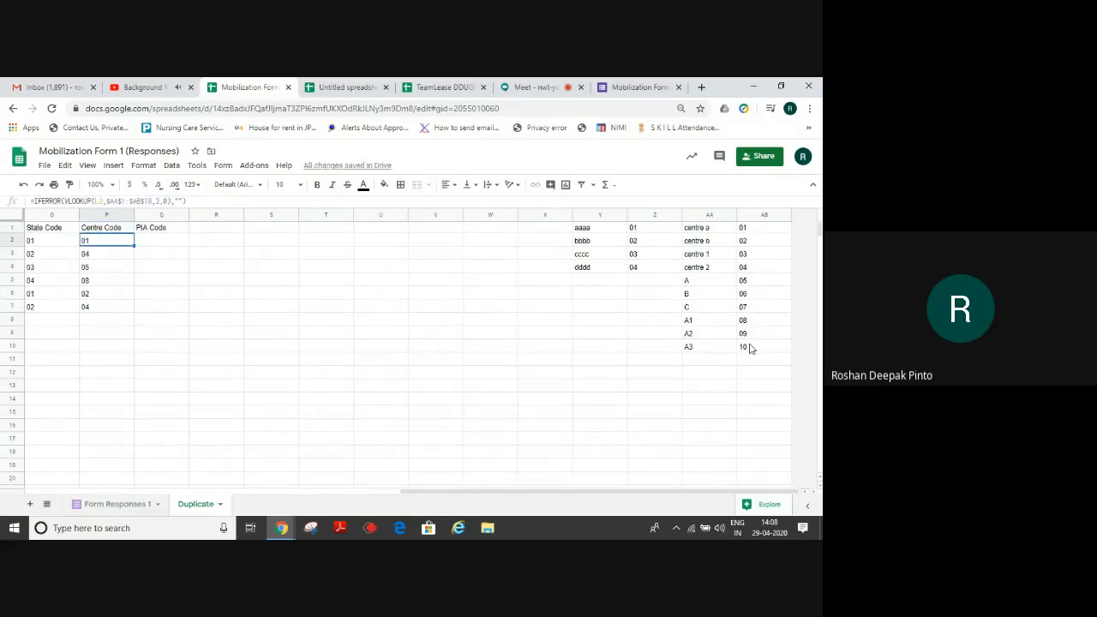
key("Right")
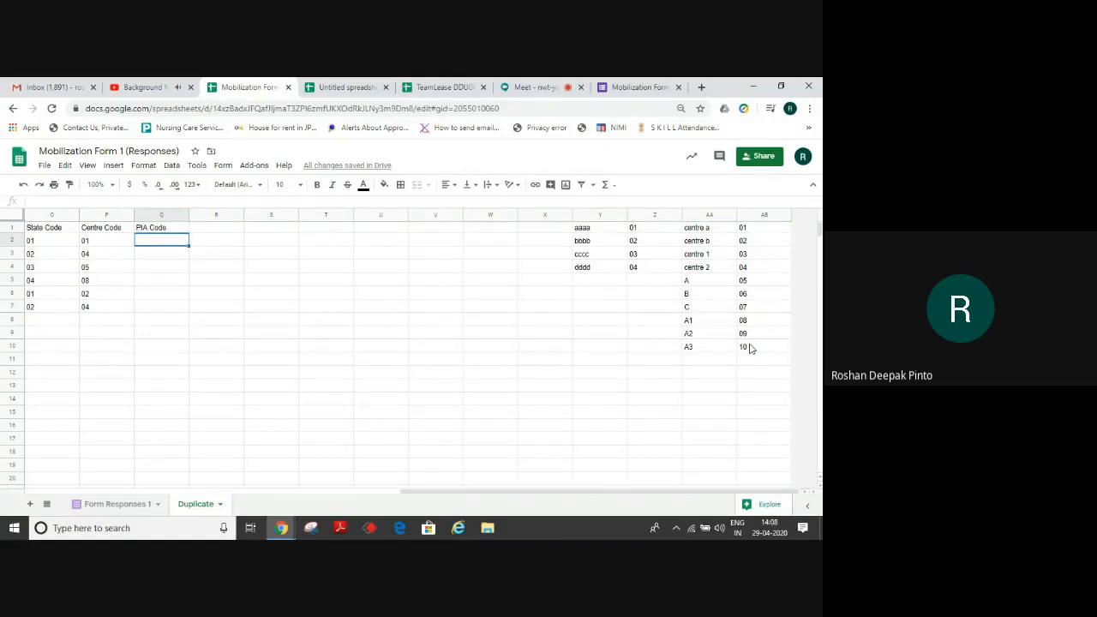
Copy the example PIA Code formula from Q2 on Sheet2 of the Untitled spreadsheet.
left_click(348, 86)
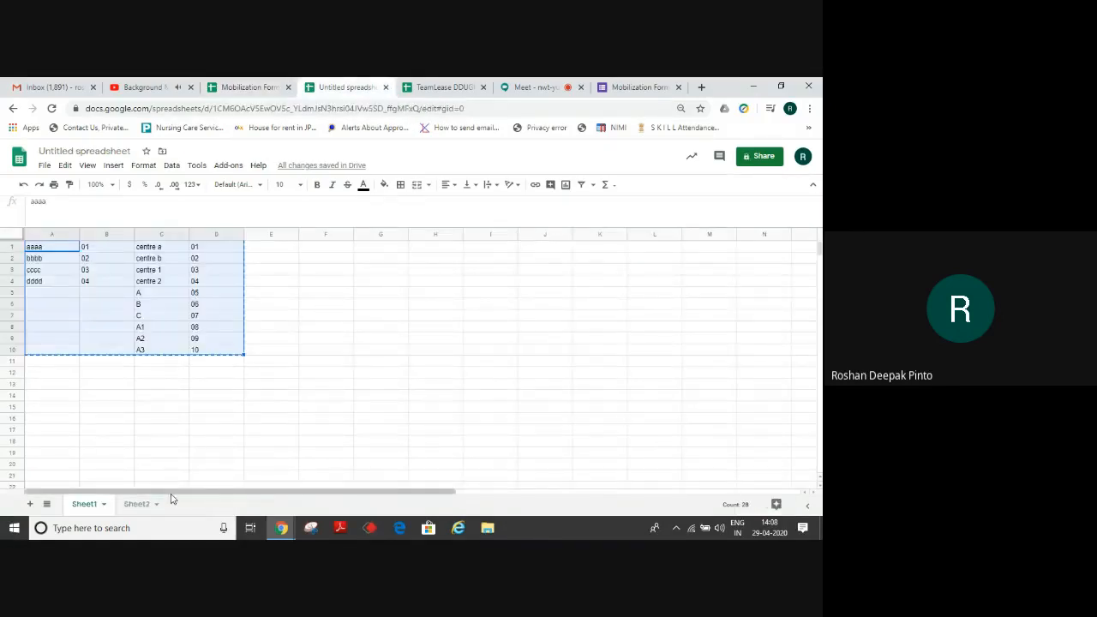
left_click(135, 503)
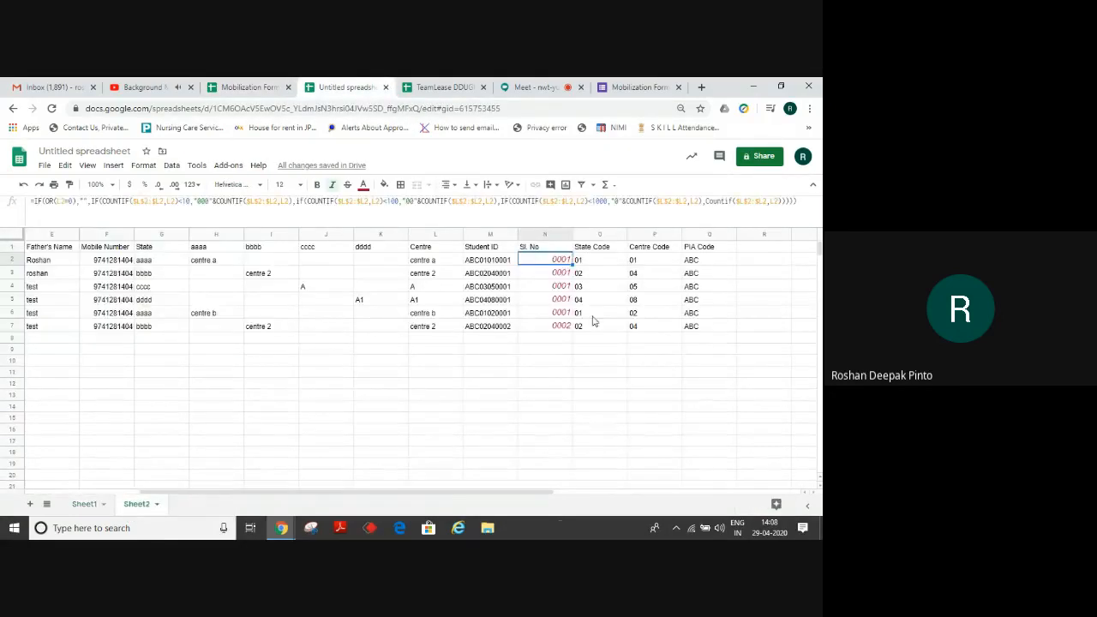
left_click(697, 264)
key("ctrl+c")
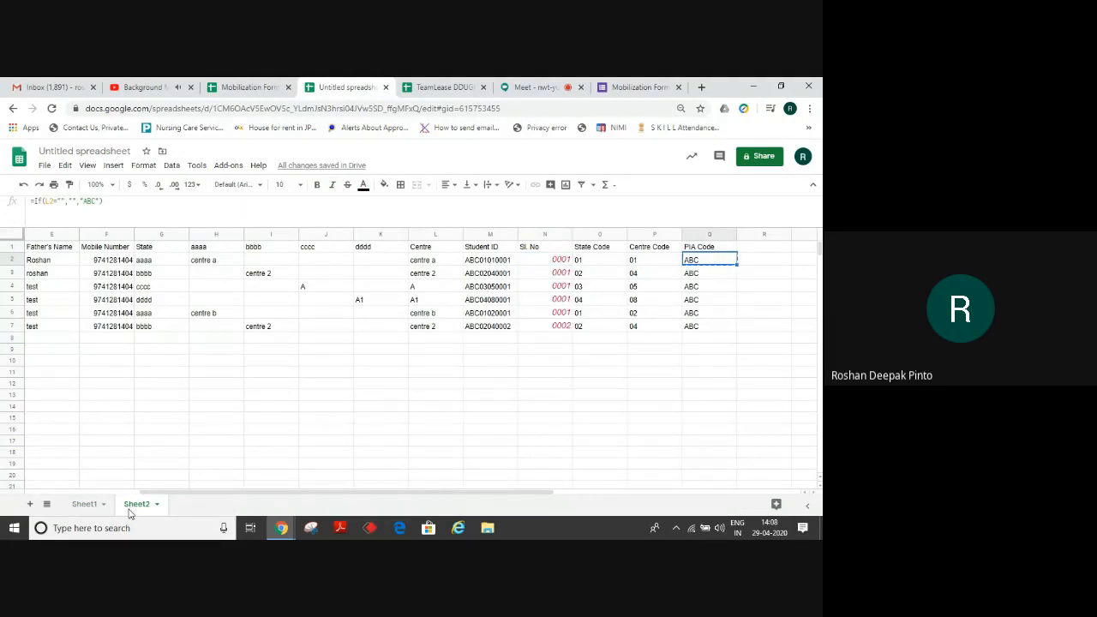
left_click(245, 86)
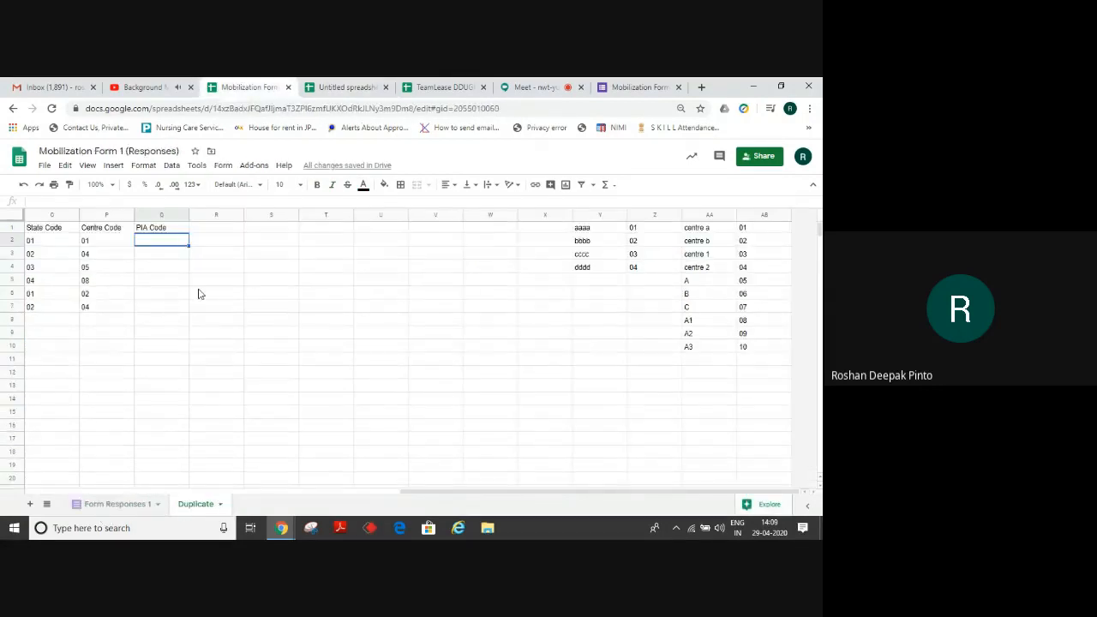
Paste =IF(L2="","","ABC") into Q2 so the first PIA Code shows ABC.
key("ctrl+v")
left_click(95, 201)
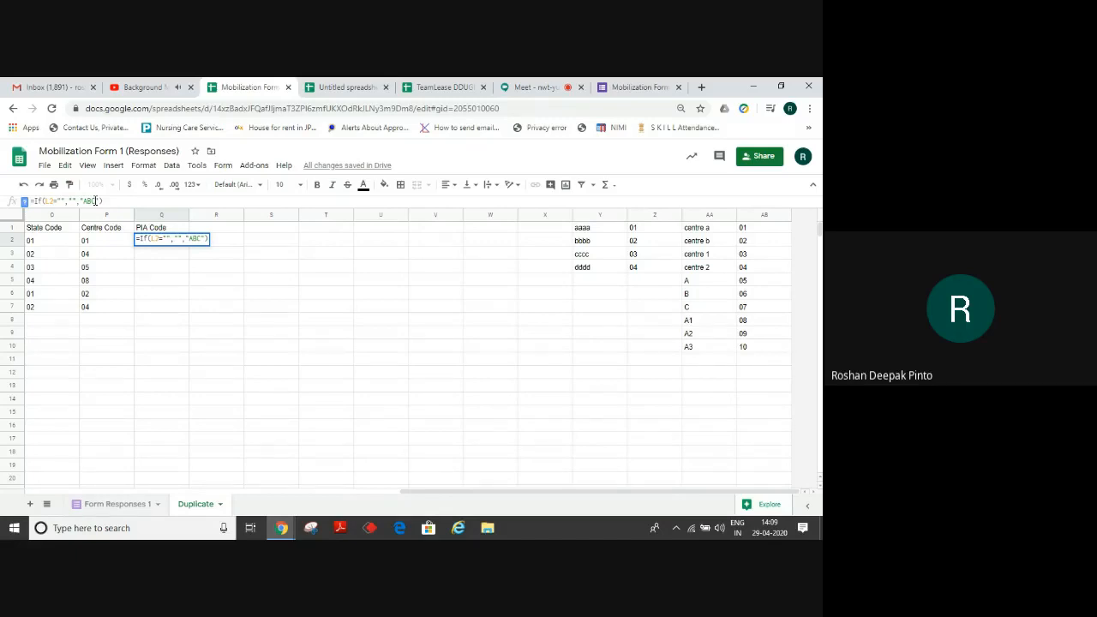
key("Return")
key("Up")
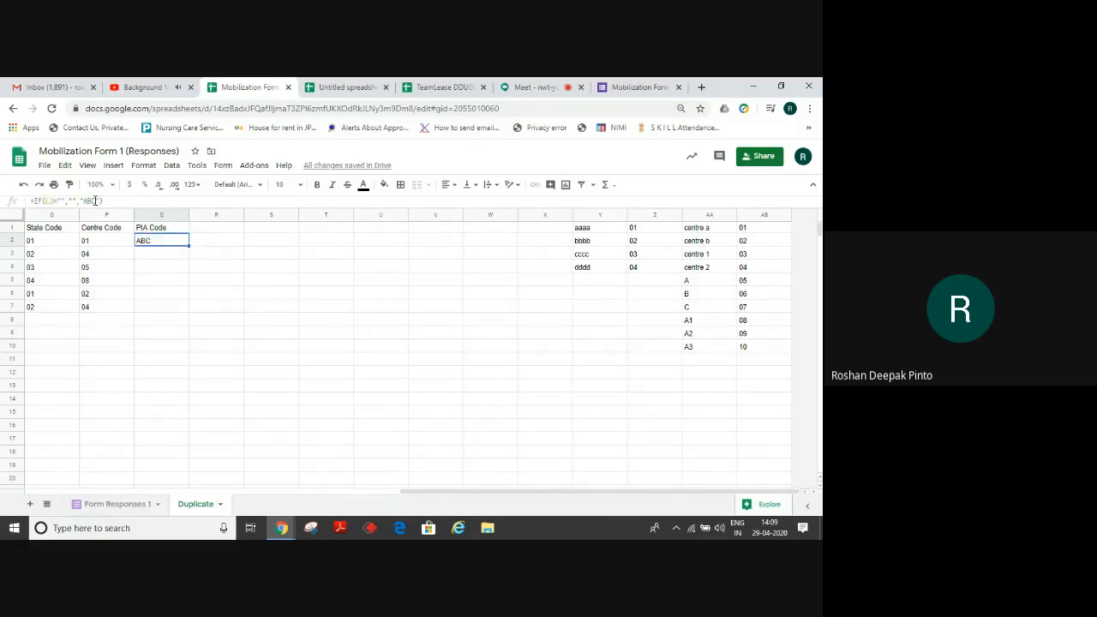
key("Left")
key("Left")
key("Left")
key("Left")
key("Left")
key("Left")
key("Left")
key("Left")
key("Left")
key("Left")
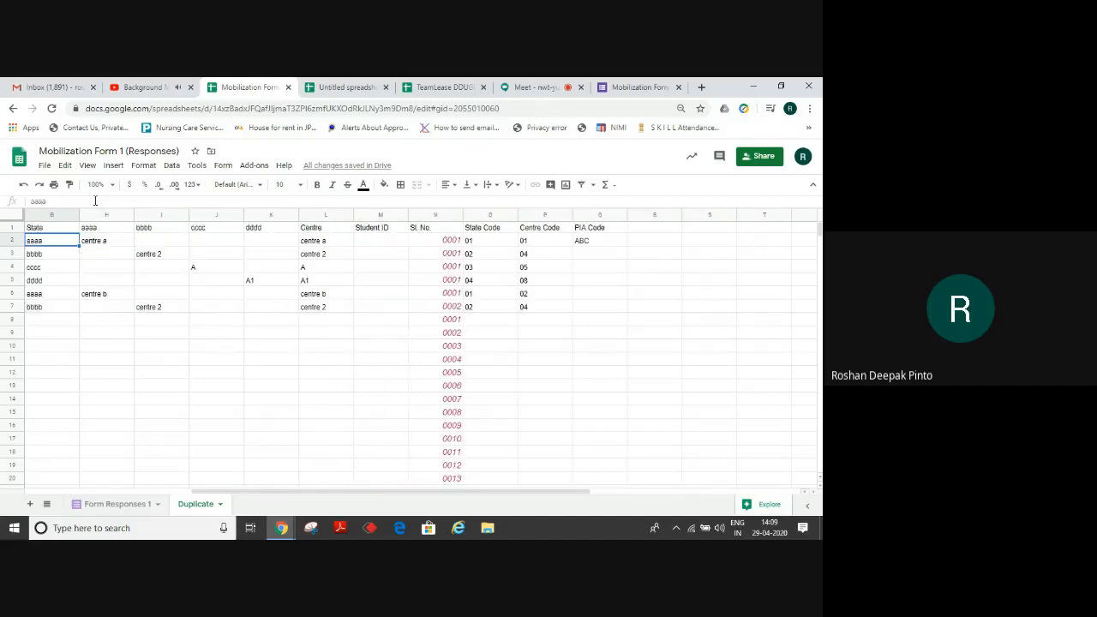
key("Right")
key("Right")
key("Right")
key("Right")
key("Right")
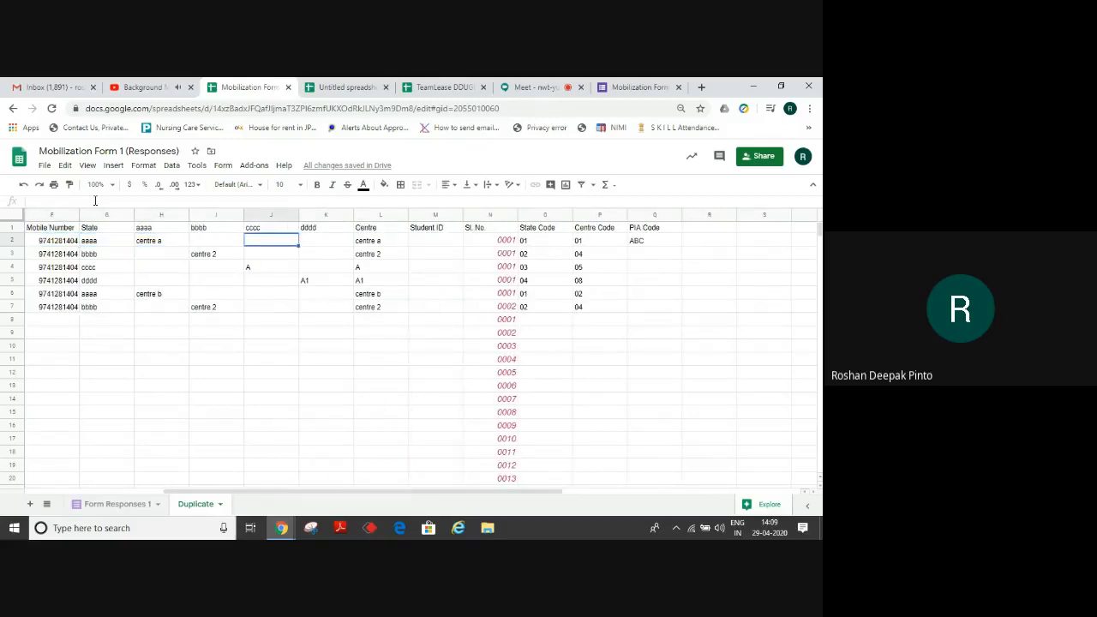
key("Right")
key("Right")
key("Right")
key("Right")
key("Right")
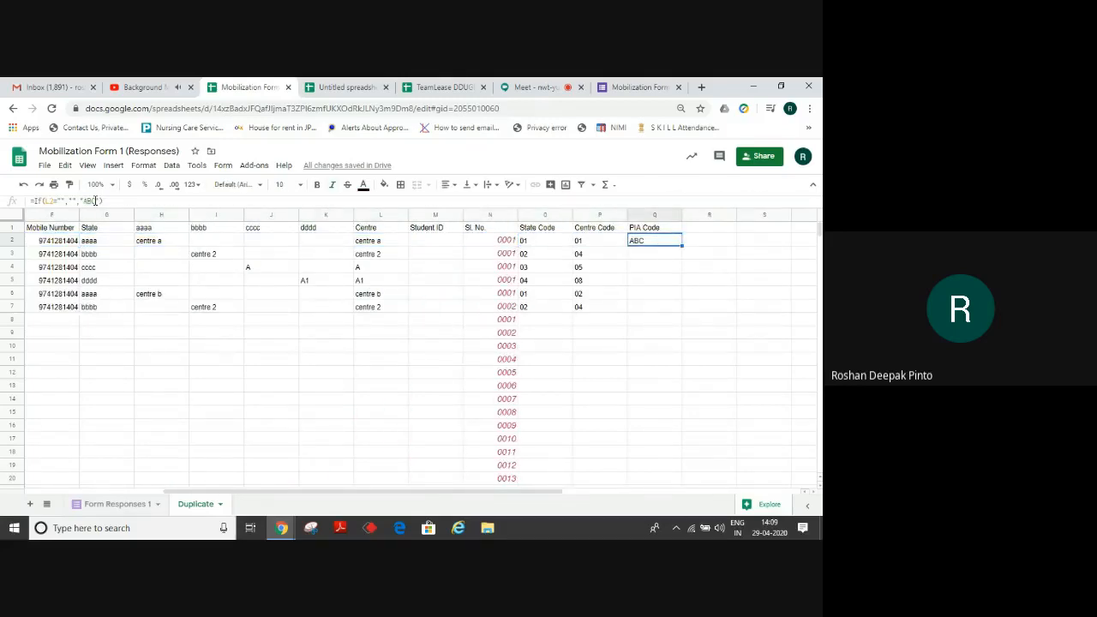
key("ctrl+c")
key("Down")
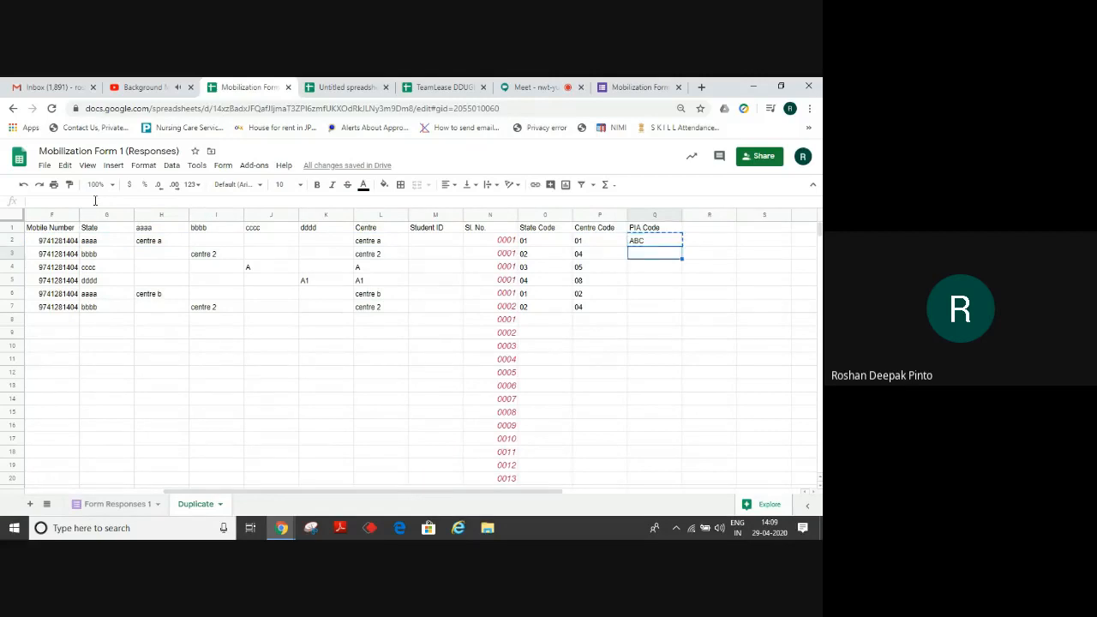
key("ctrl+shift+Down")
key("ctrl+v")
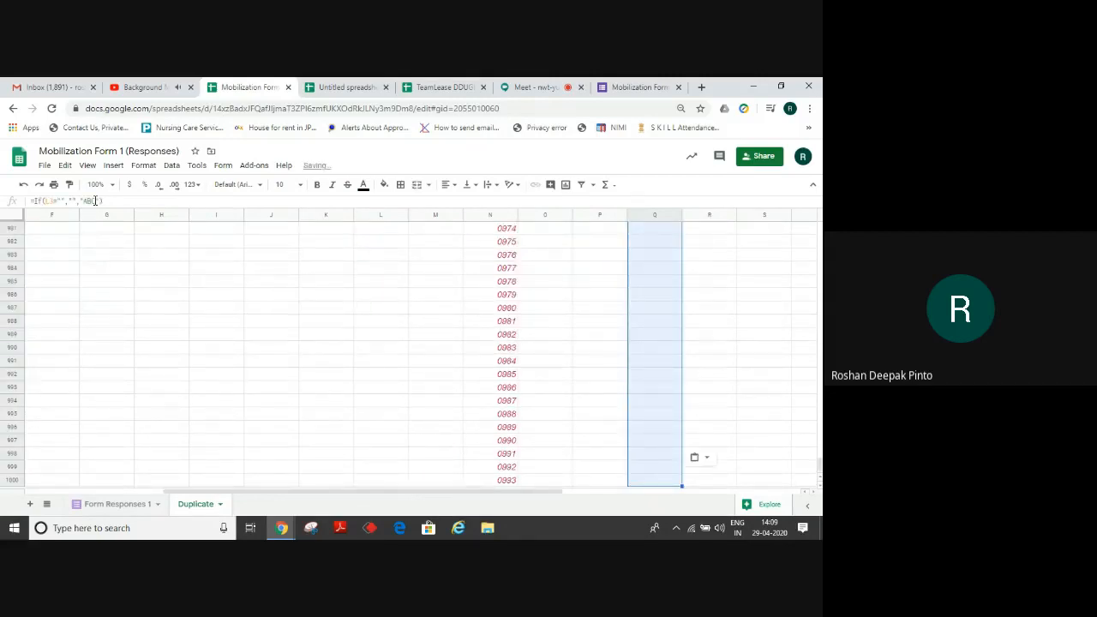
key("ctrl+Up")
key("Down")
key("Down")
key("Left")
key("Left")
key("Left")
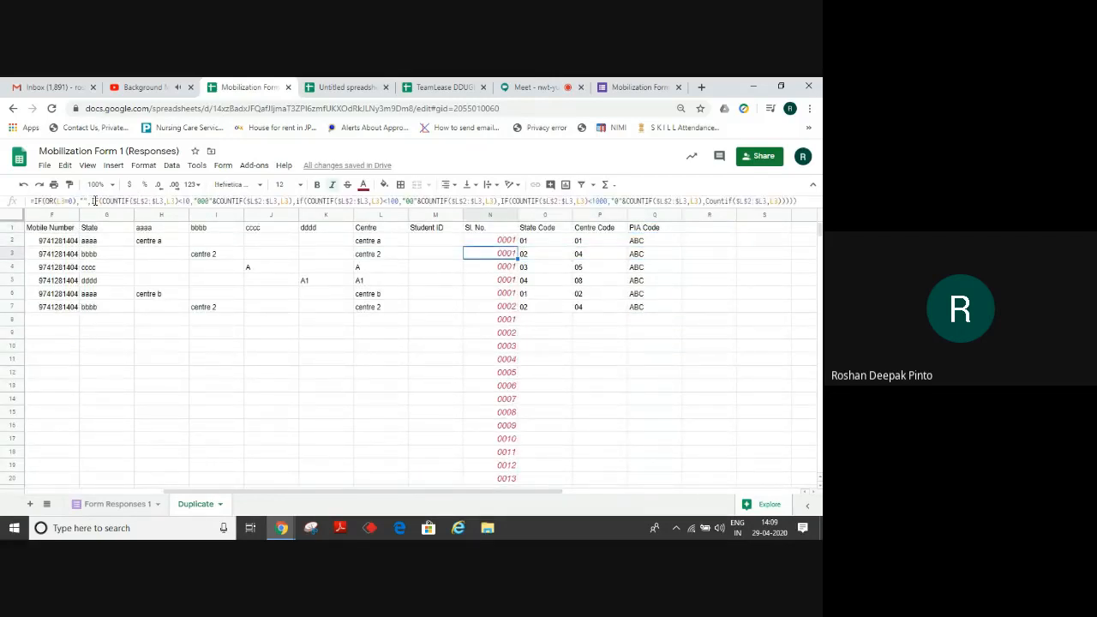
key("Left")
key("Down")
key("Left")
key("Down")
key("Down")
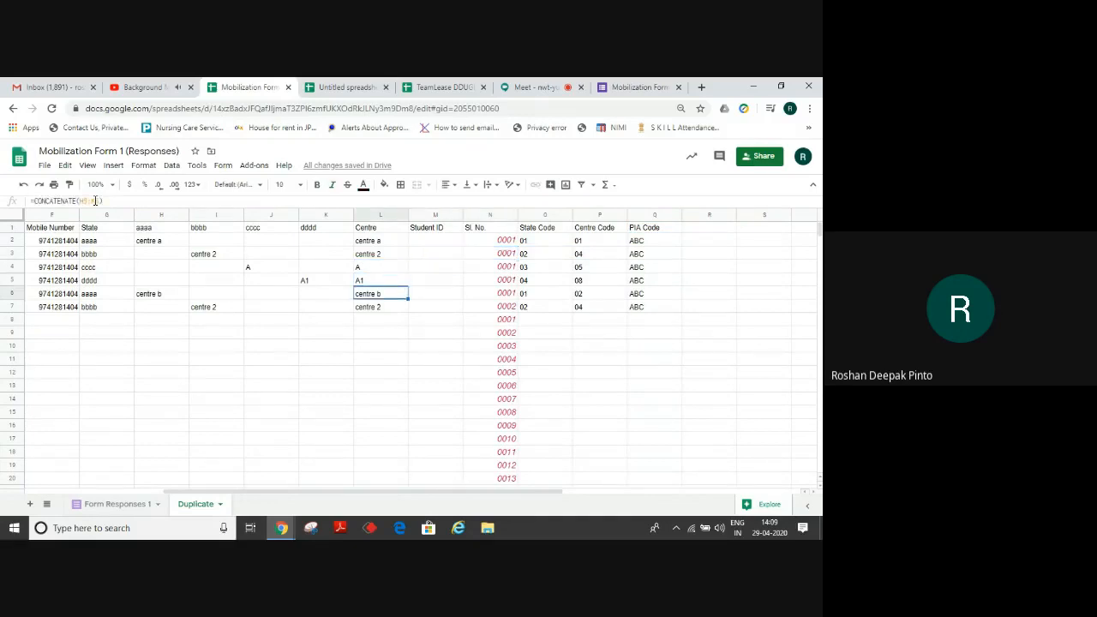
key("Down")
key("Down")
key("Right")
key("Right")
key("Right")
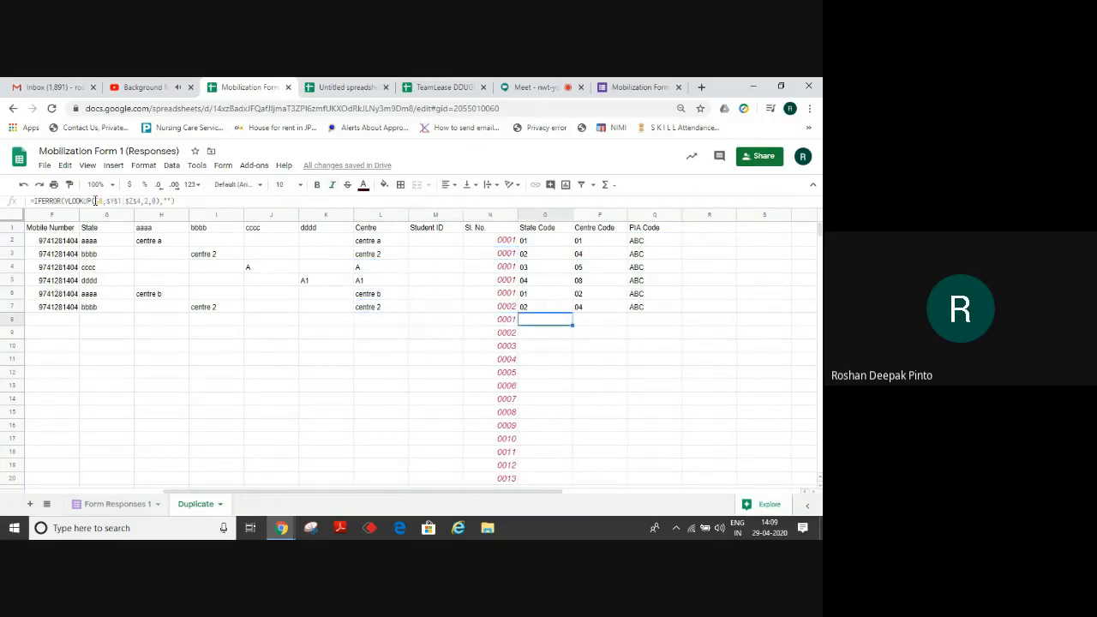
key("Left")
key("Left")
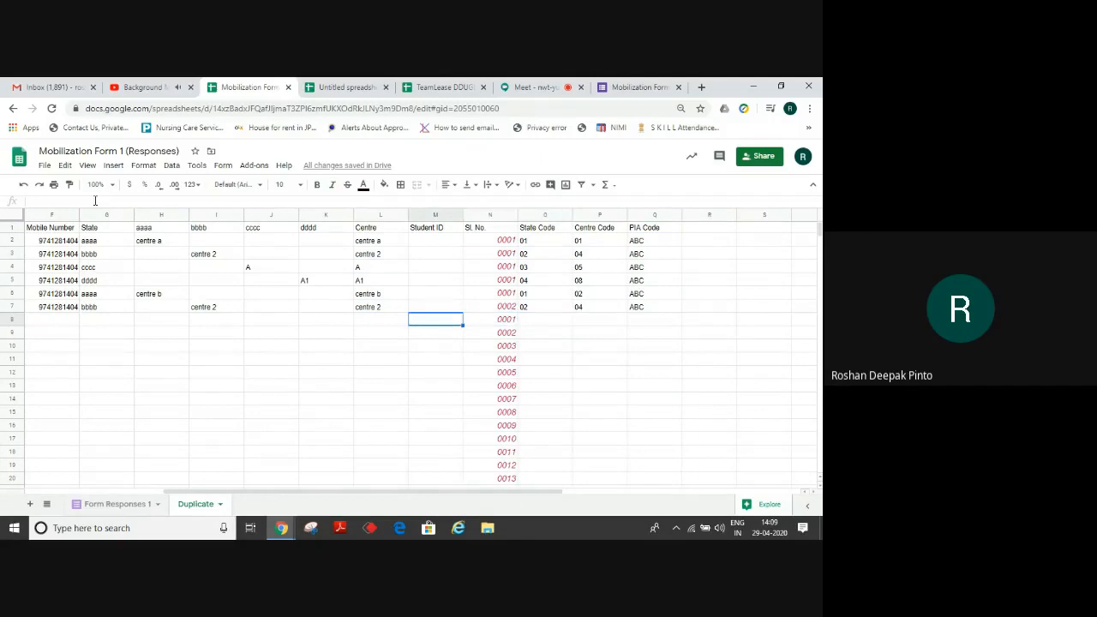
key("Right")
key("Right")
key("Right")
key("Right")
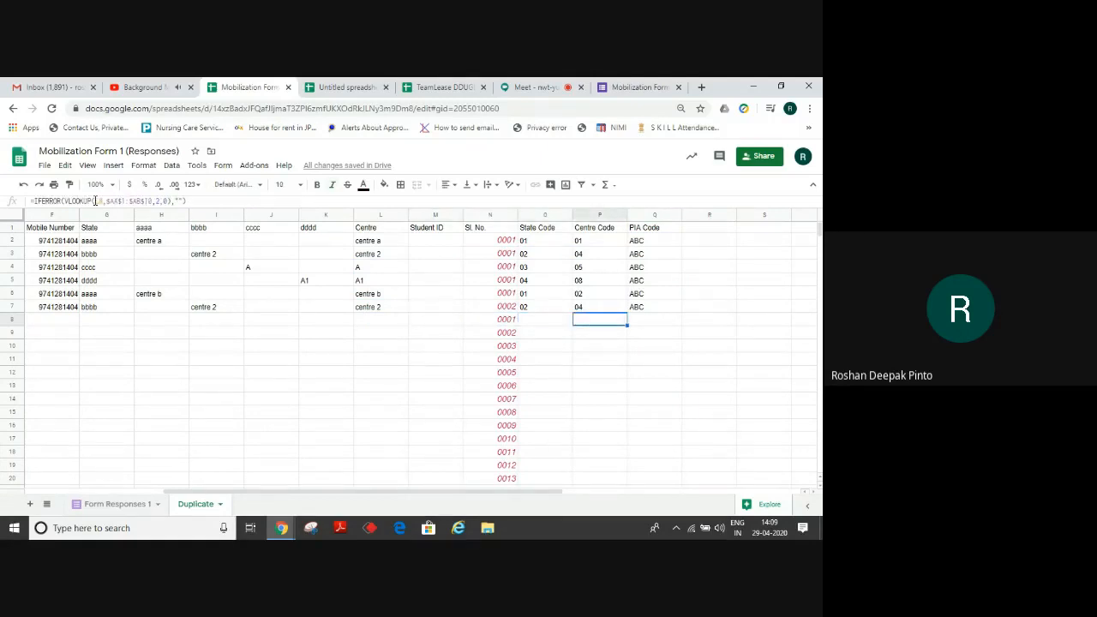
key("Left")
key("Left")
key("Left")
key("Left")
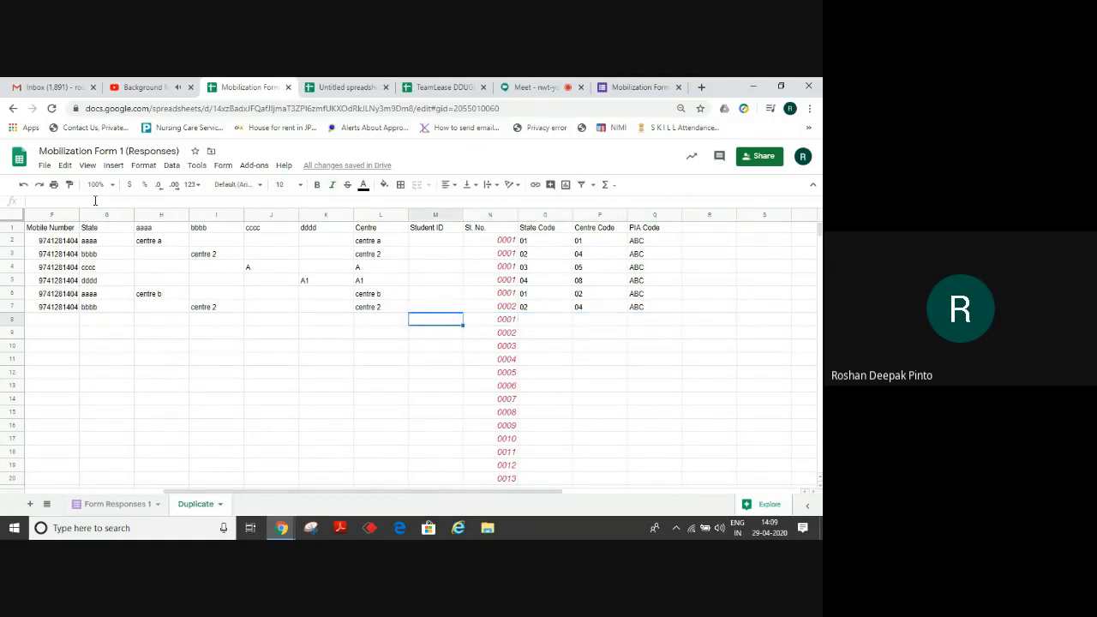
key("Up")
key("Up")
key("Up")
key("Up")
key("Up")
key("Up")
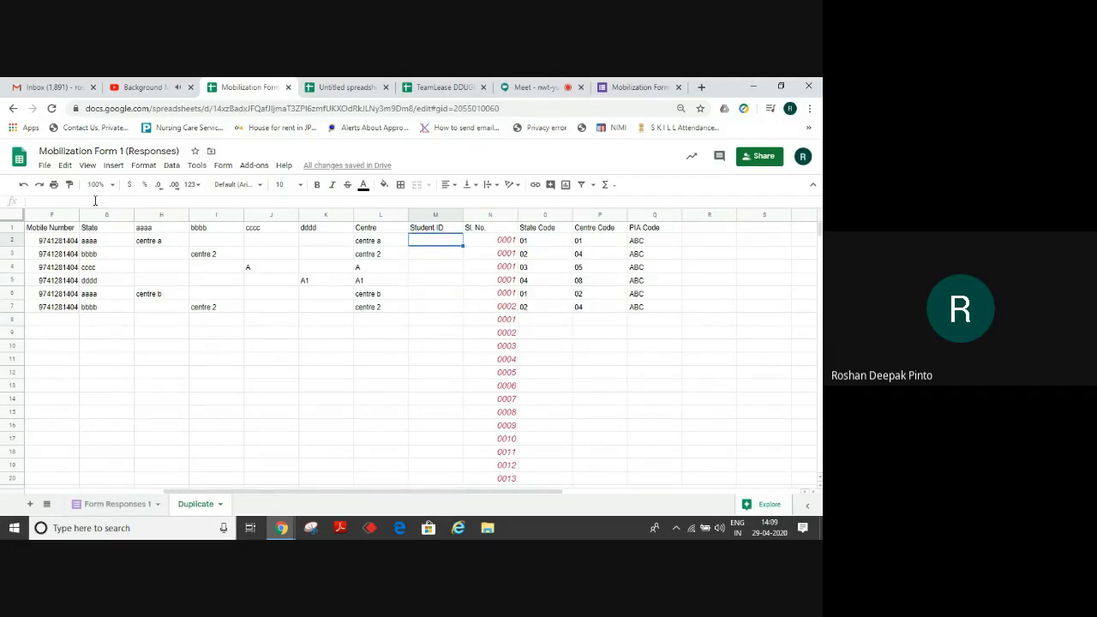
Copy =CONCATENATE(Q2,O2,P2,N2) from the Untitled spreadsheet's M2 into M2, showing ABC01010001.
left_click(334, 86)
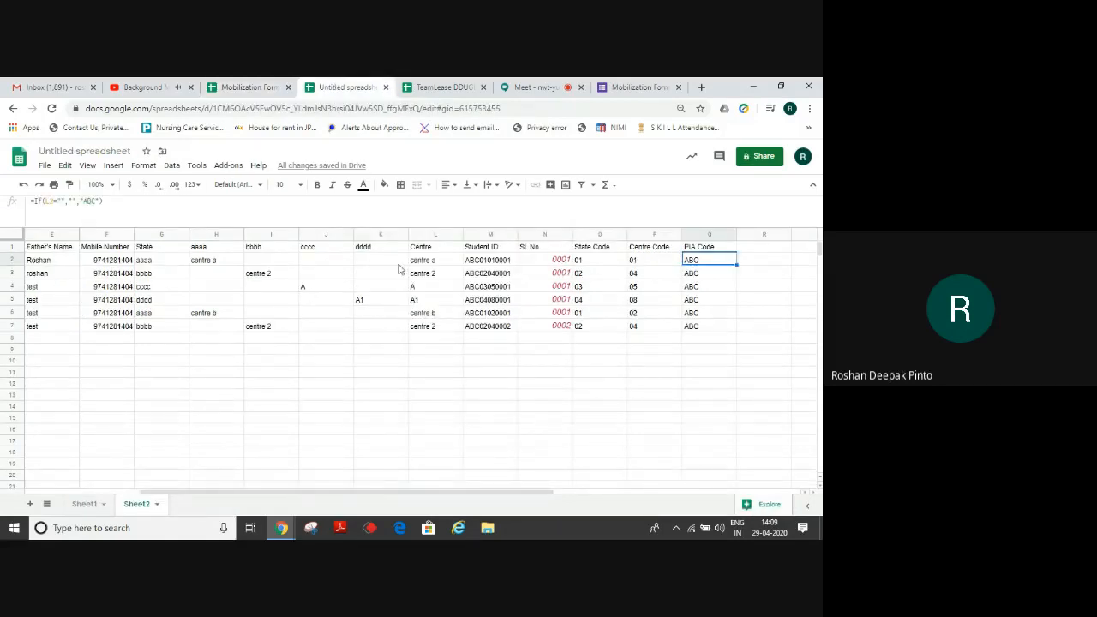
left_click(487, 261)
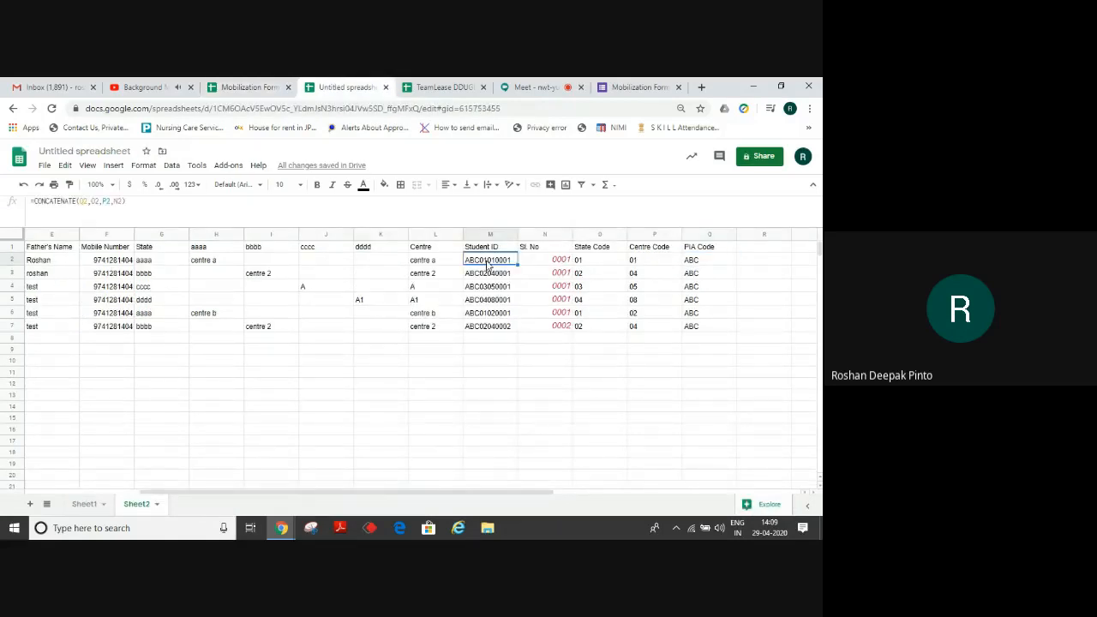
left_click(252, 87)
key("ctrl+v")
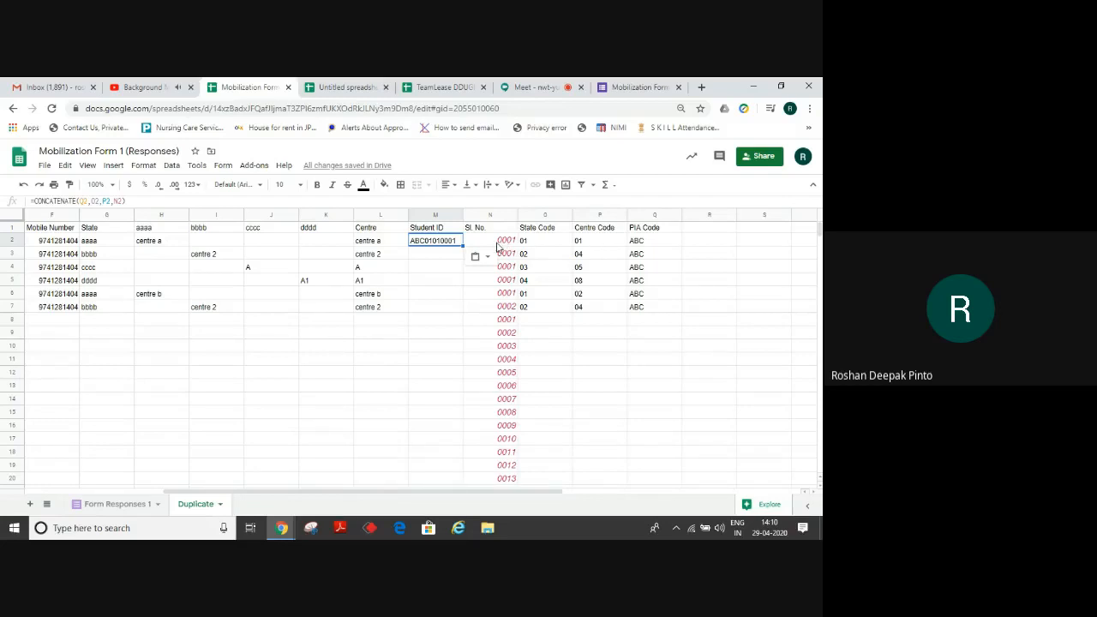
Fill the Student ID formula down M3:M1000, giving ABC01010001 through ABC02040002 for six responses.
key("ctrl+c")
left_click(436, 259)
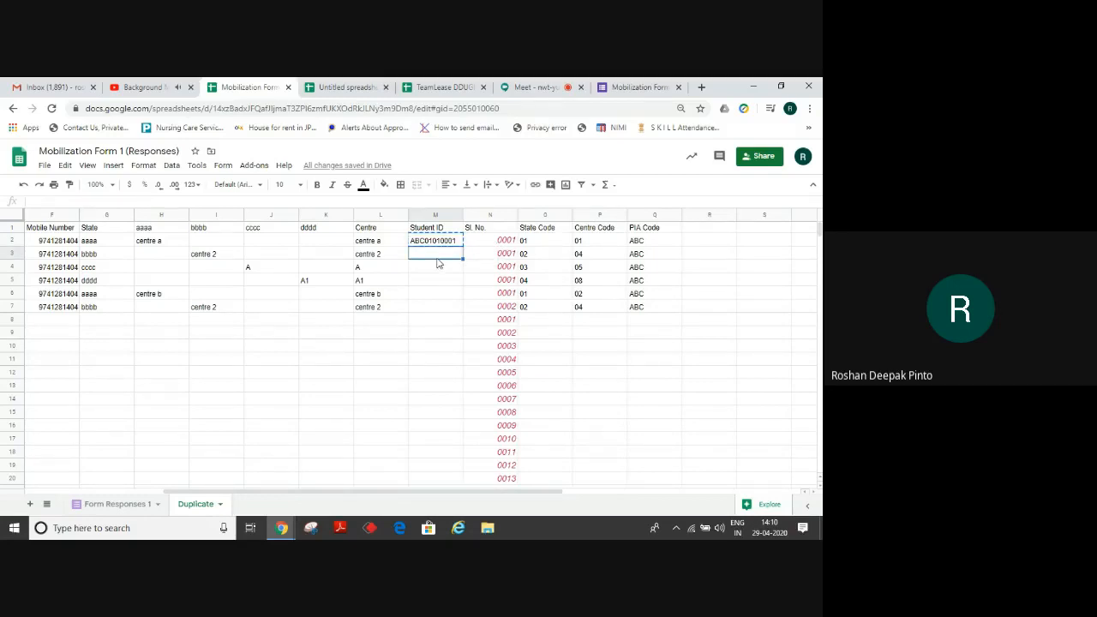
key("ctrl+shift+Down")
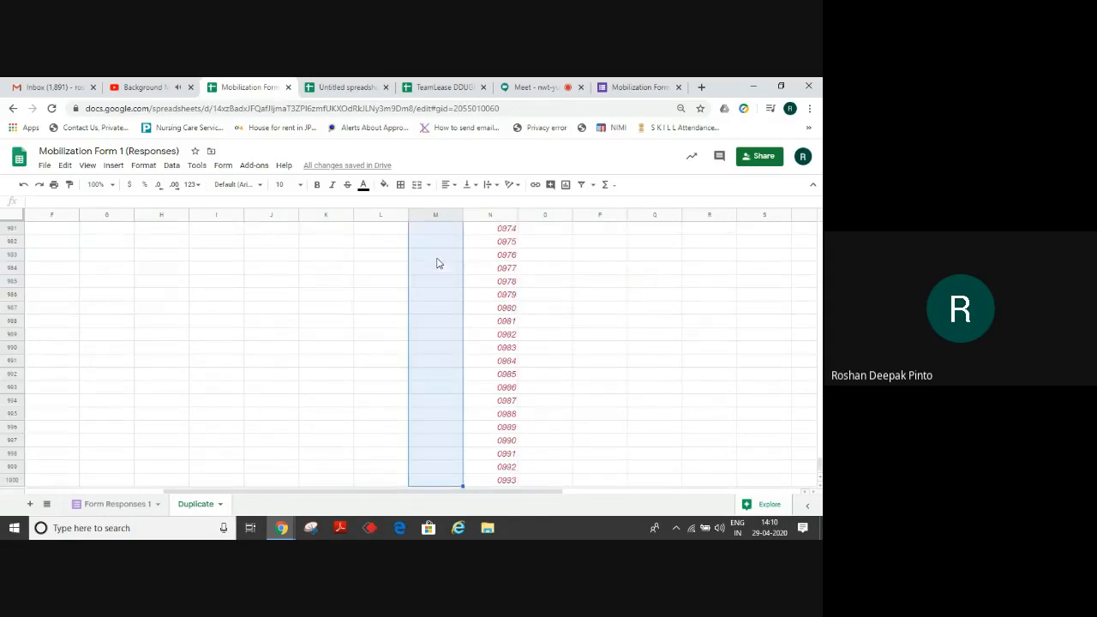
key("ctrl+v")
key("ctrl+Up")
key("Down")
key("Down")
key("Down")
key("Down")
key("Down")
key("Down")
key("Down")
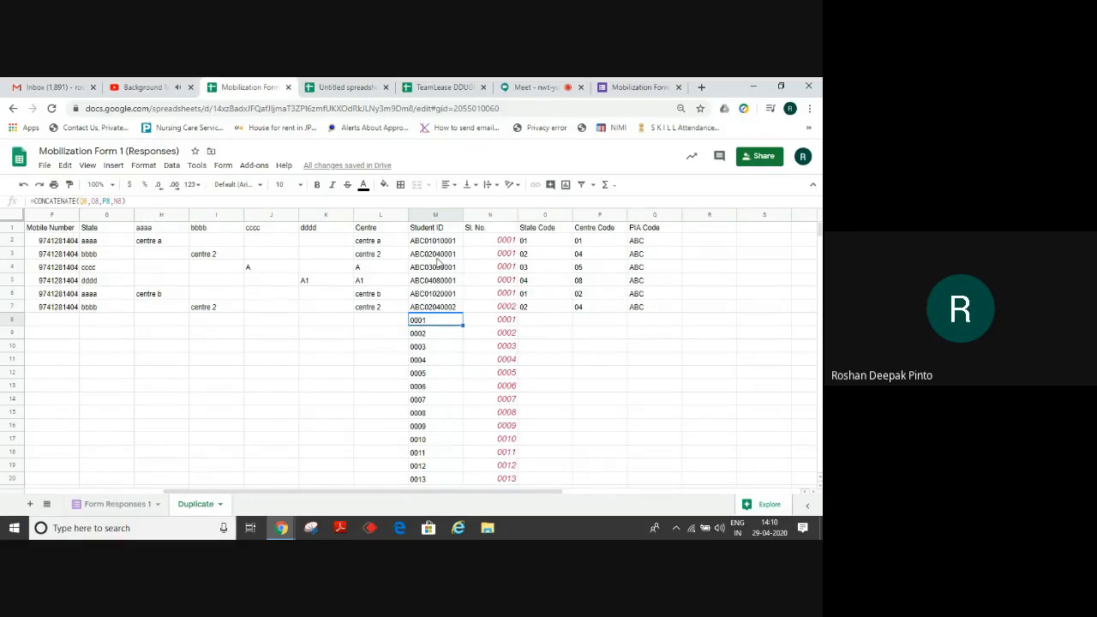
key("Up")
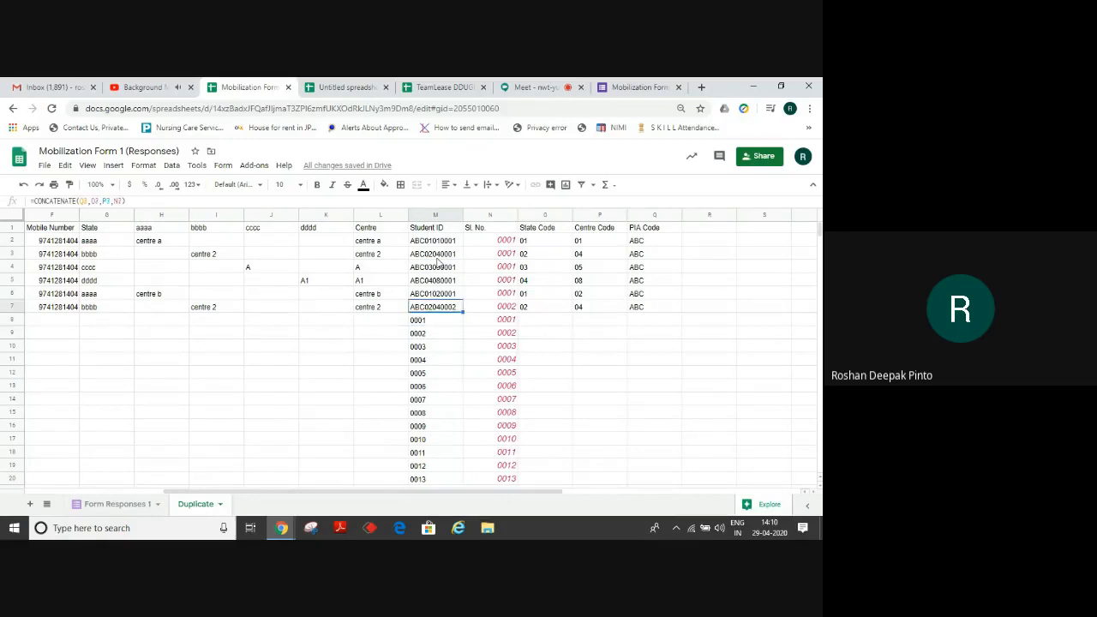
left_click(377, 322)
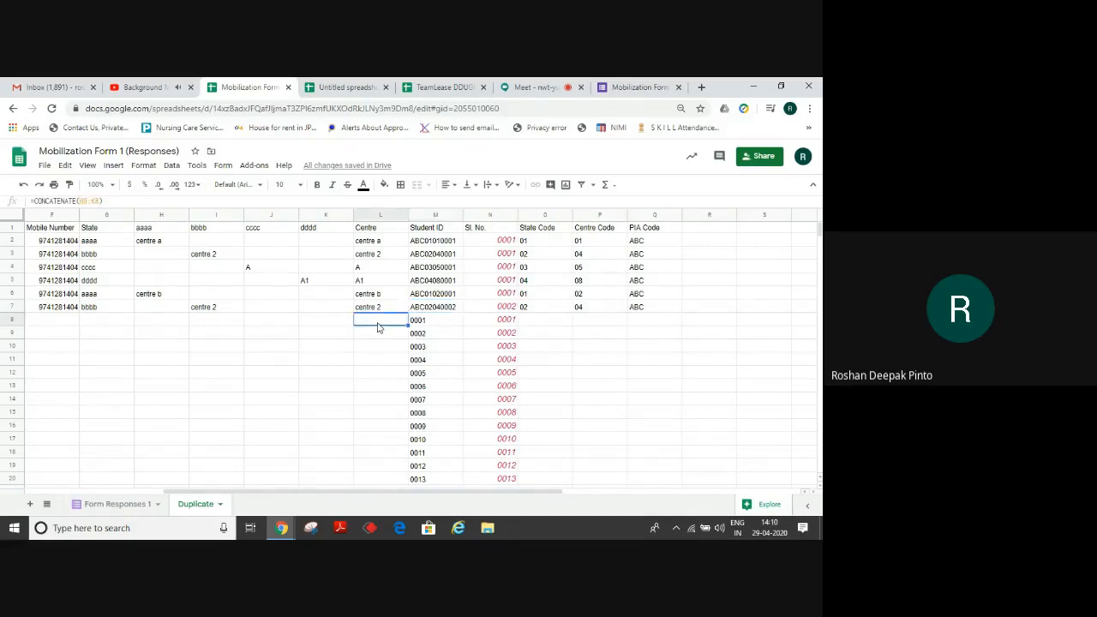
key("Left")
key("Left")
key("Left")
key("Left")
key("Left")
key("Left")
key("Left")
key("Left")
key("Left")
key("Left")
key("Left")
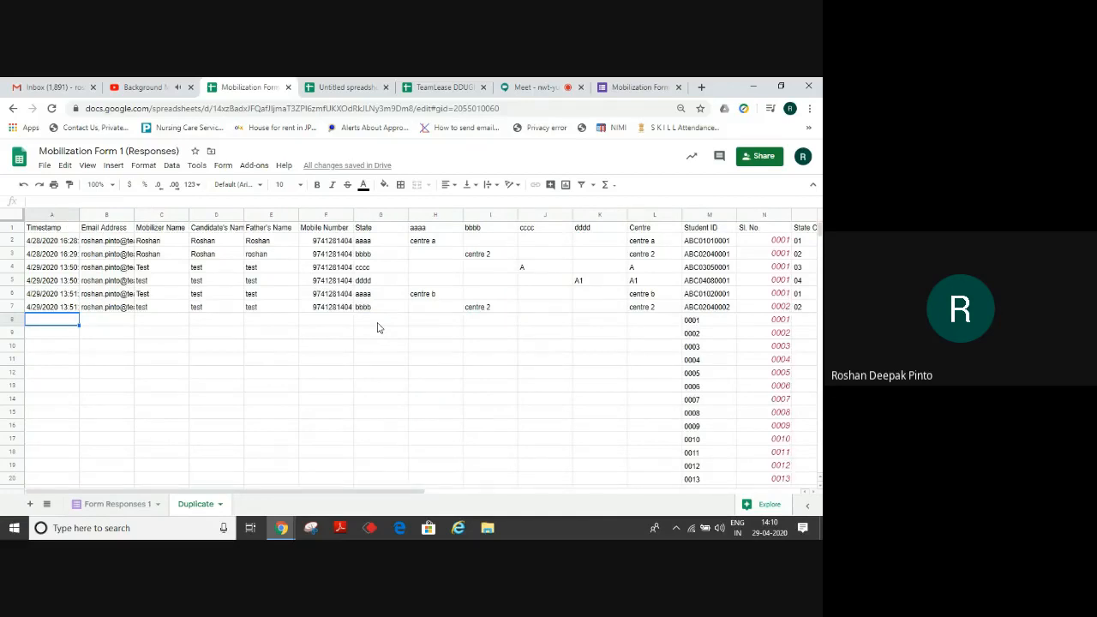
Start another response and fill the name fields and mobile number with test entries.
left_click(629, 87)
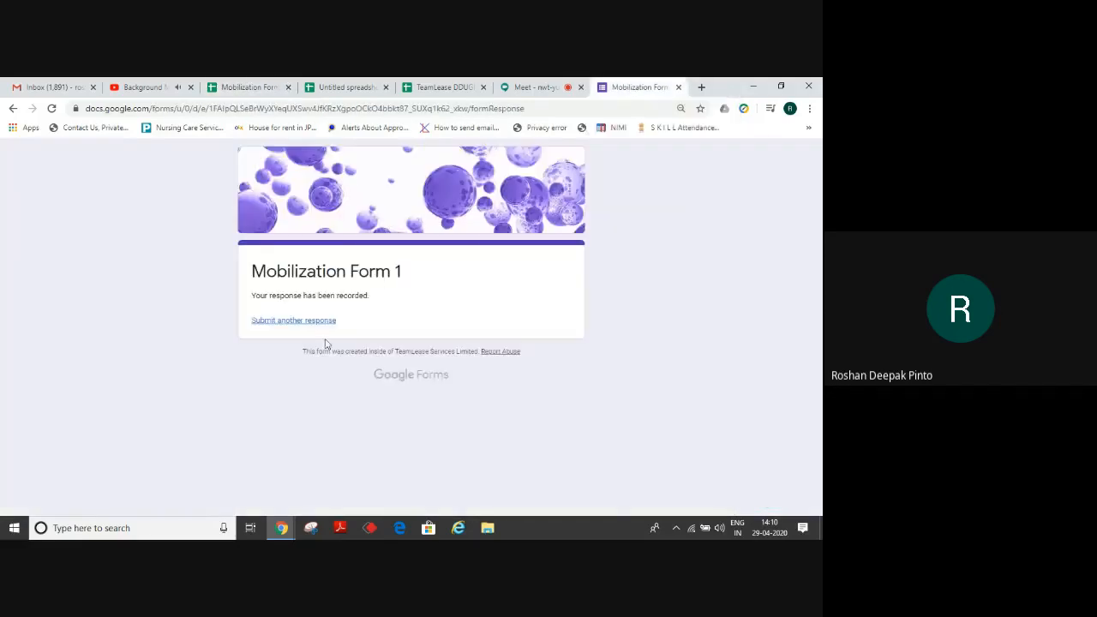
left_click(284, 321)
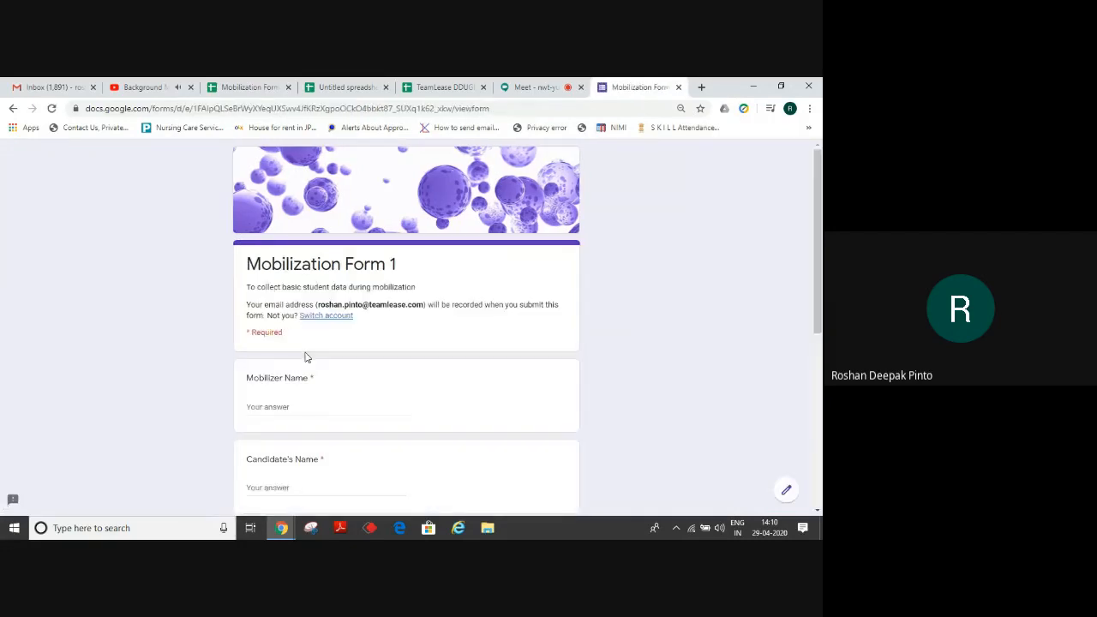
left_click(269, 409)
type("Test")
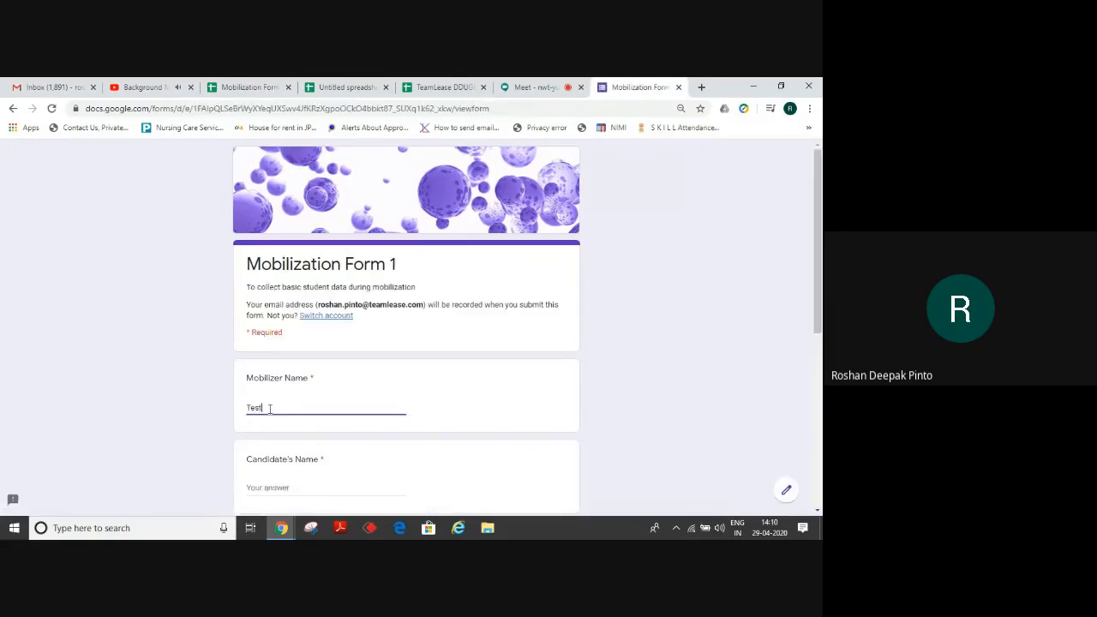
key("Tab")
type("Tet")
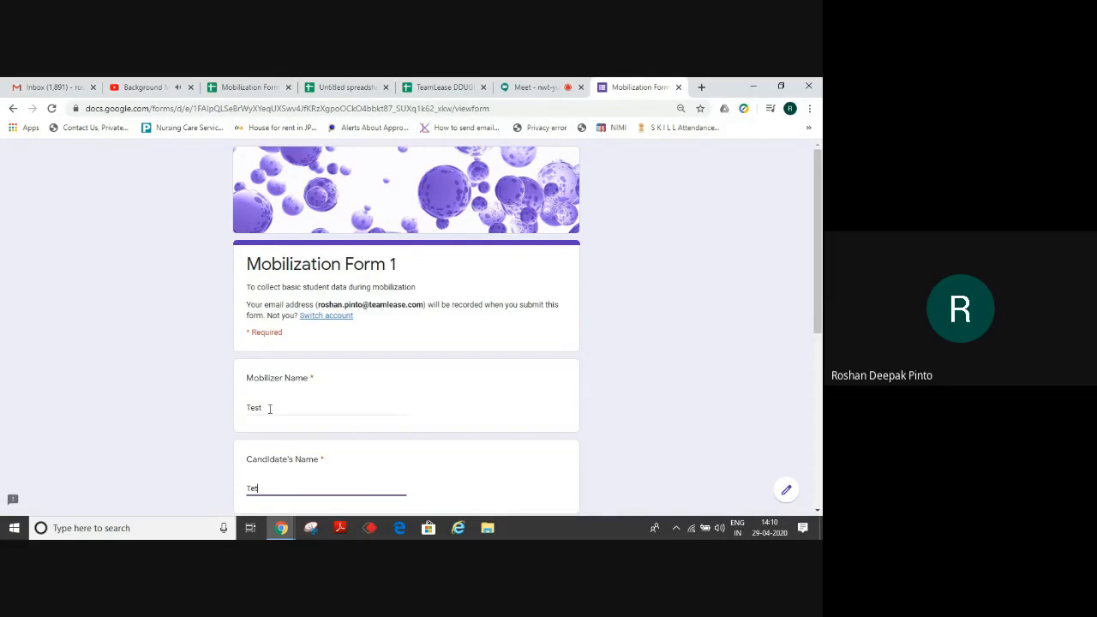
type("t")
scroll(818, 282, "down", 3)
left_click(282, 344)
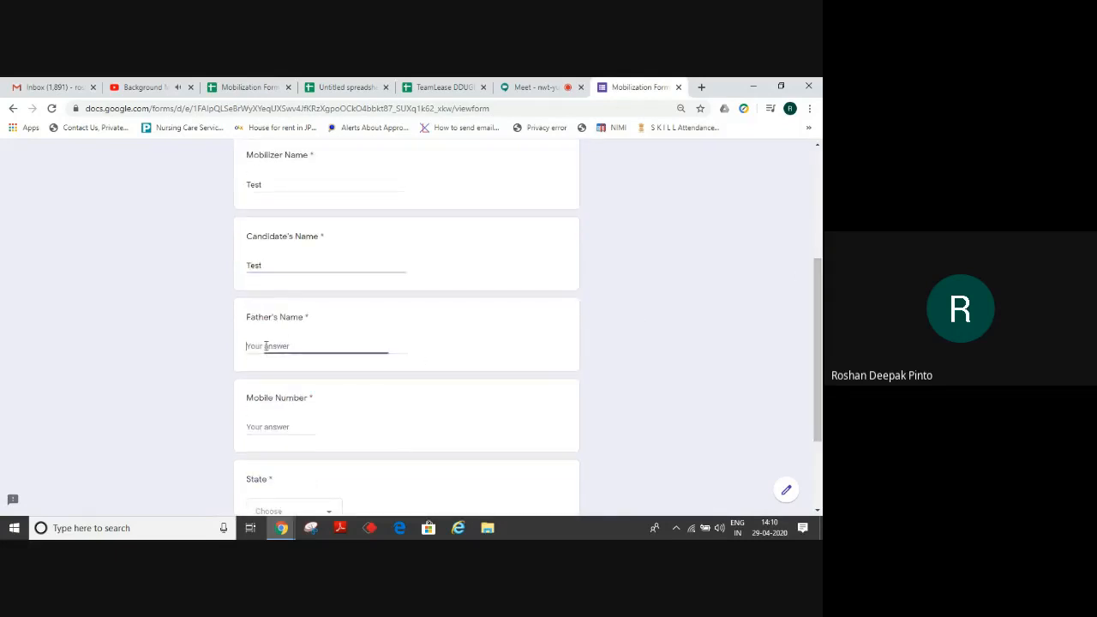
type("test")
key("Tab")
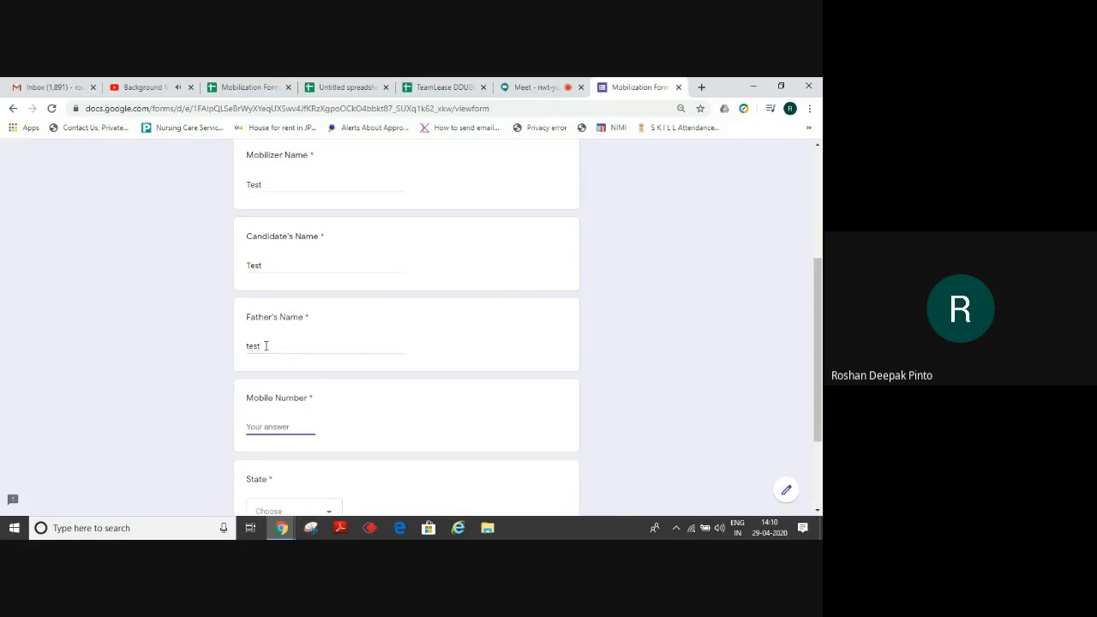
Choose State bbbb and centre 2, then submit the response.
scroll(820, 454, "down", 2)
left_click(335, 387)
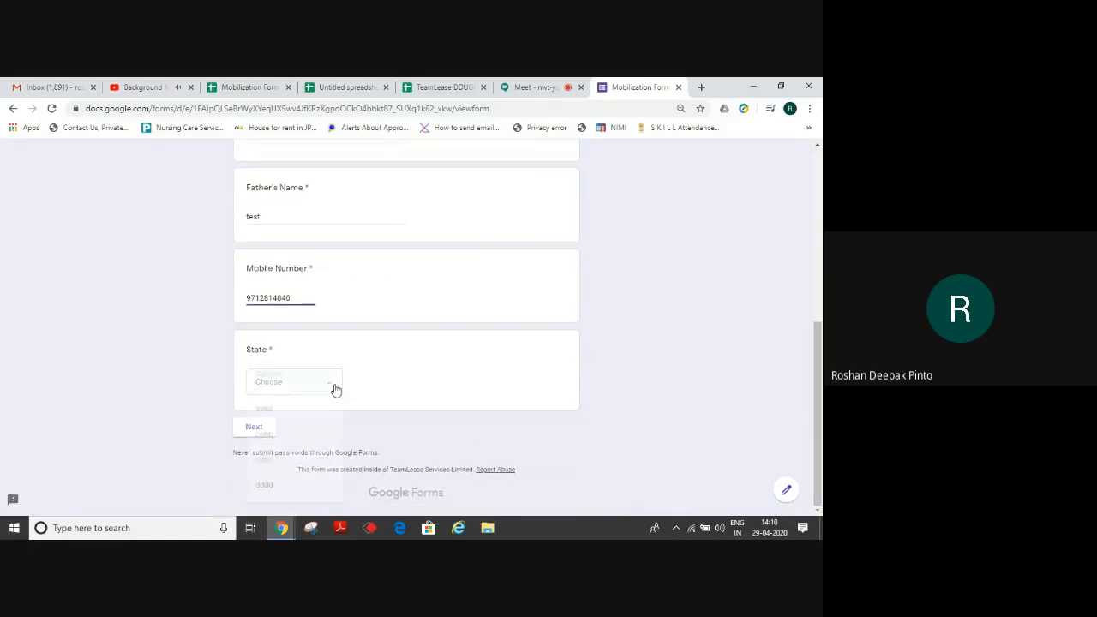
left_click(274, 440)
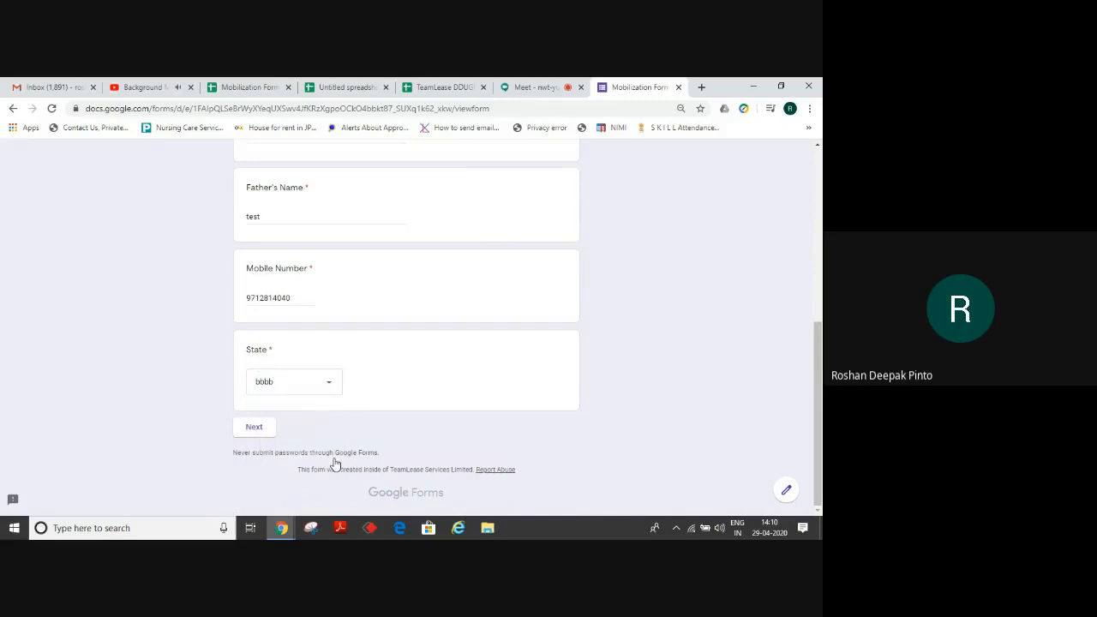
left_click(252, 430)
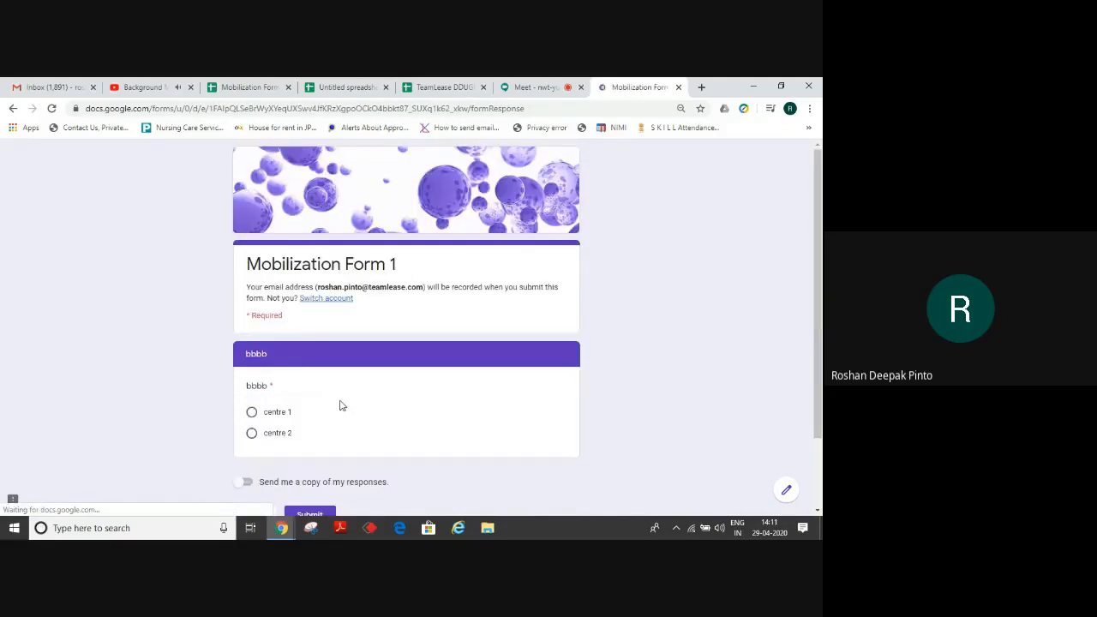
left_click(265, 436)
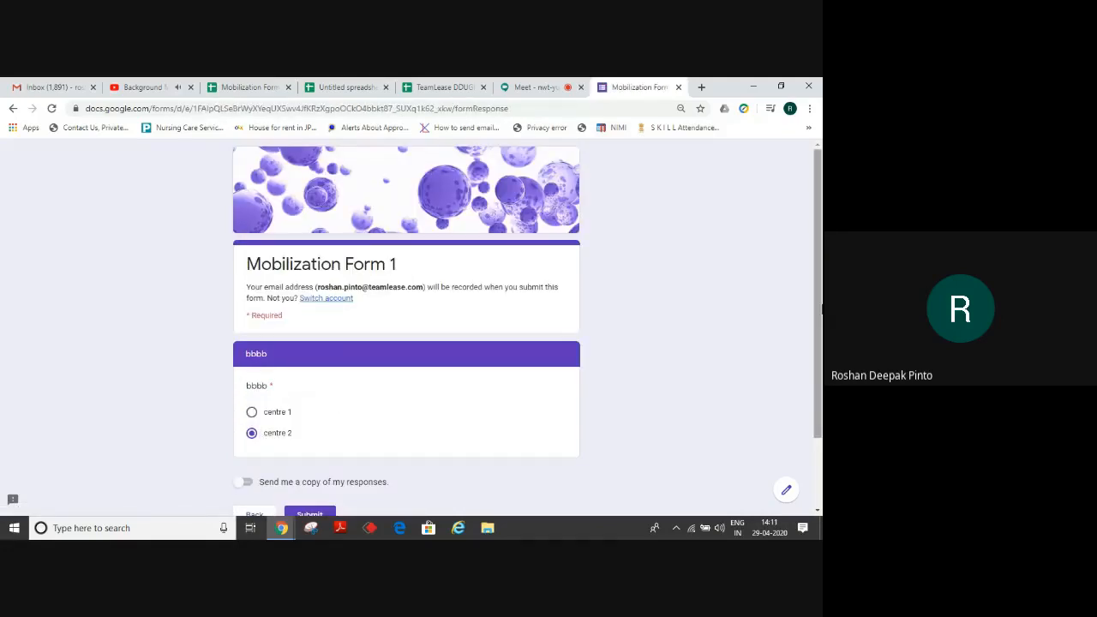
left_click(320, 513)
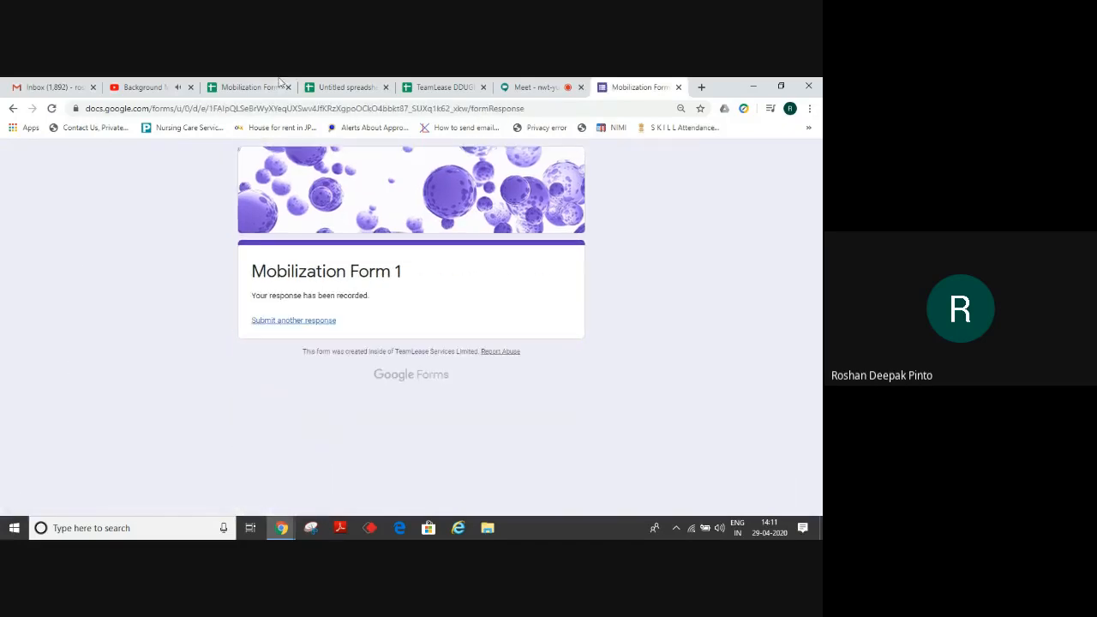
Confirm the new row-8 response automatically gets Student ID ABC02040003 in M8.
left_click(247, 87)
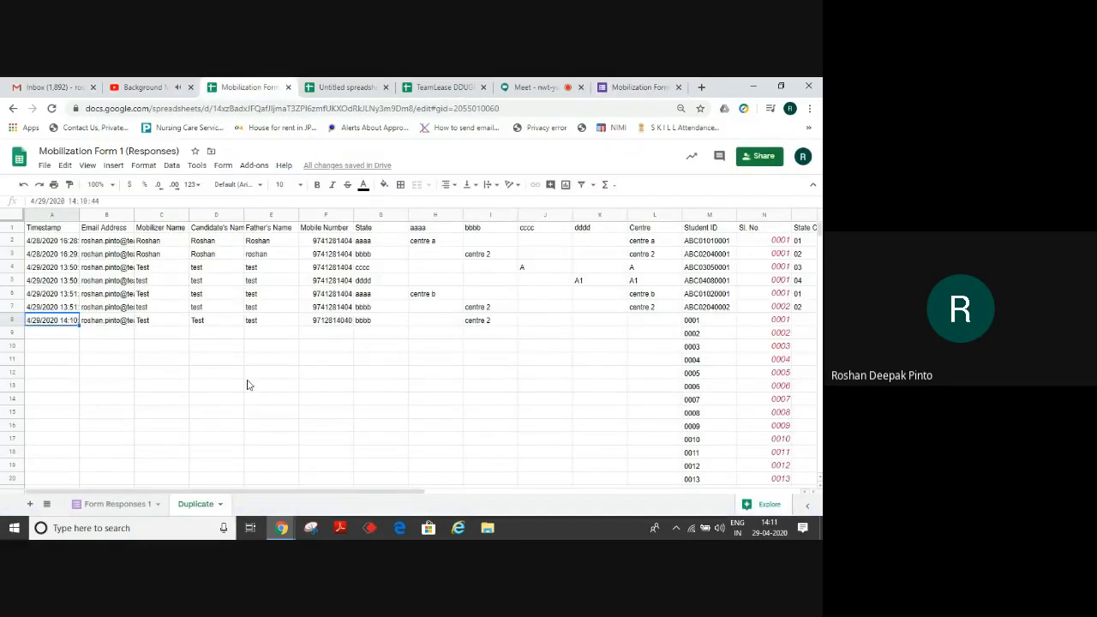
left_click(336, 323)
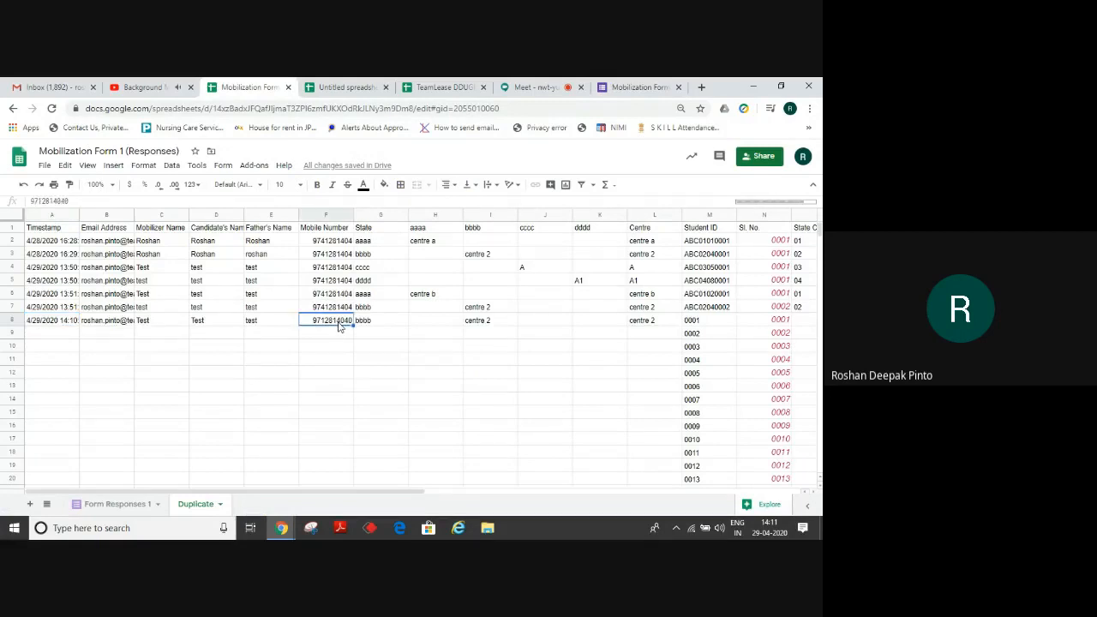
key("Right")
key("Right")
key("Right")
key("Right")
key("Right")
key("Right")
key("Right")
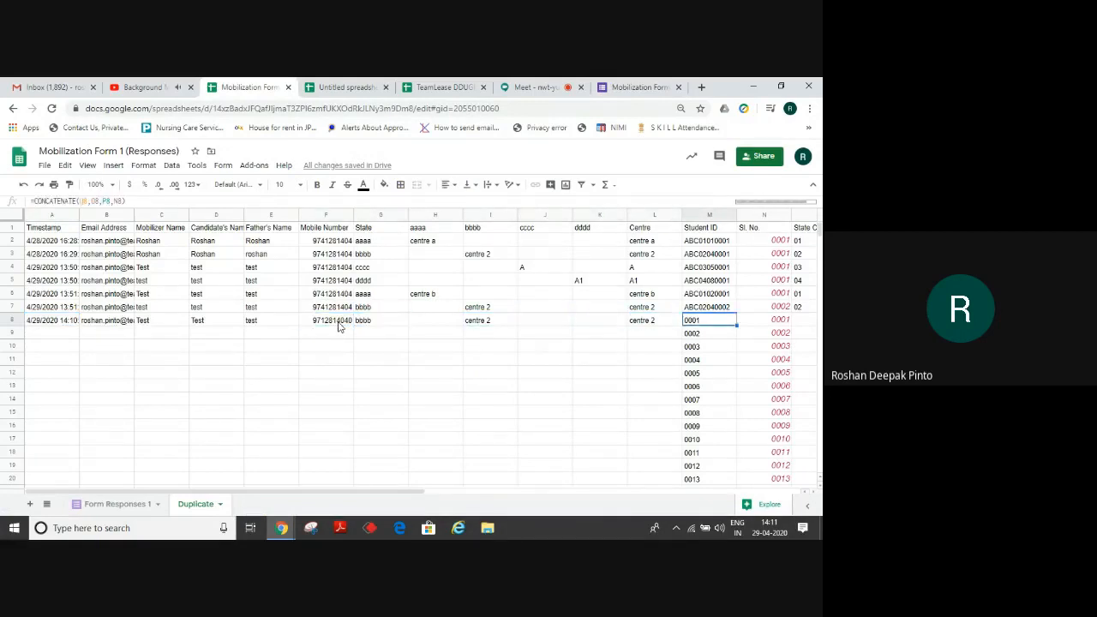
key("Right")
key("Right")
key("Right")
key("Right")
key("Right")
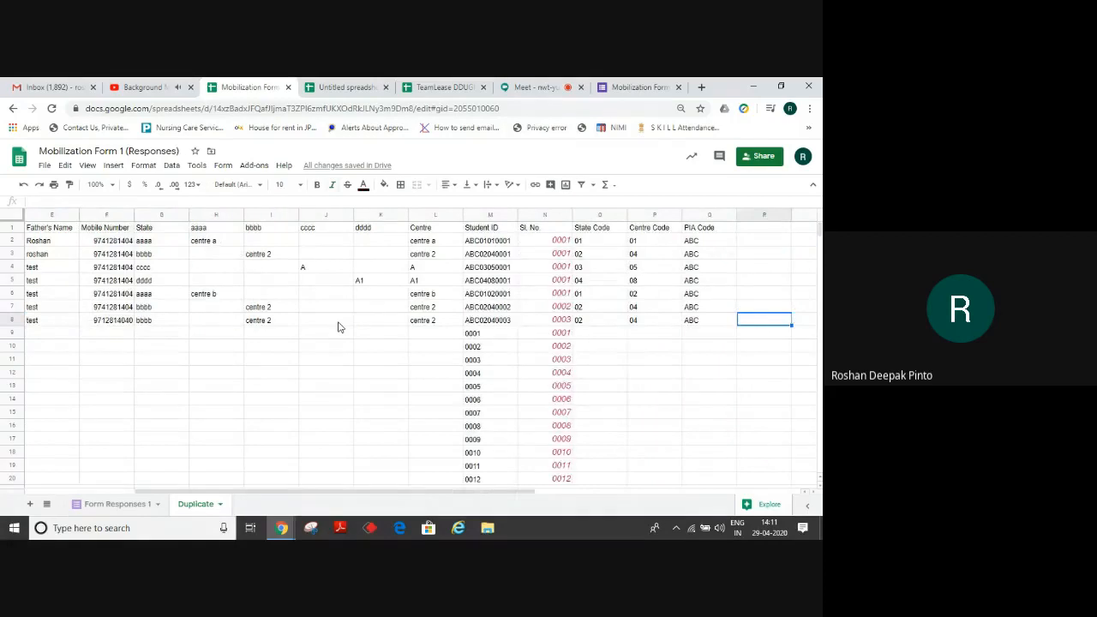
left_click(495, 323)
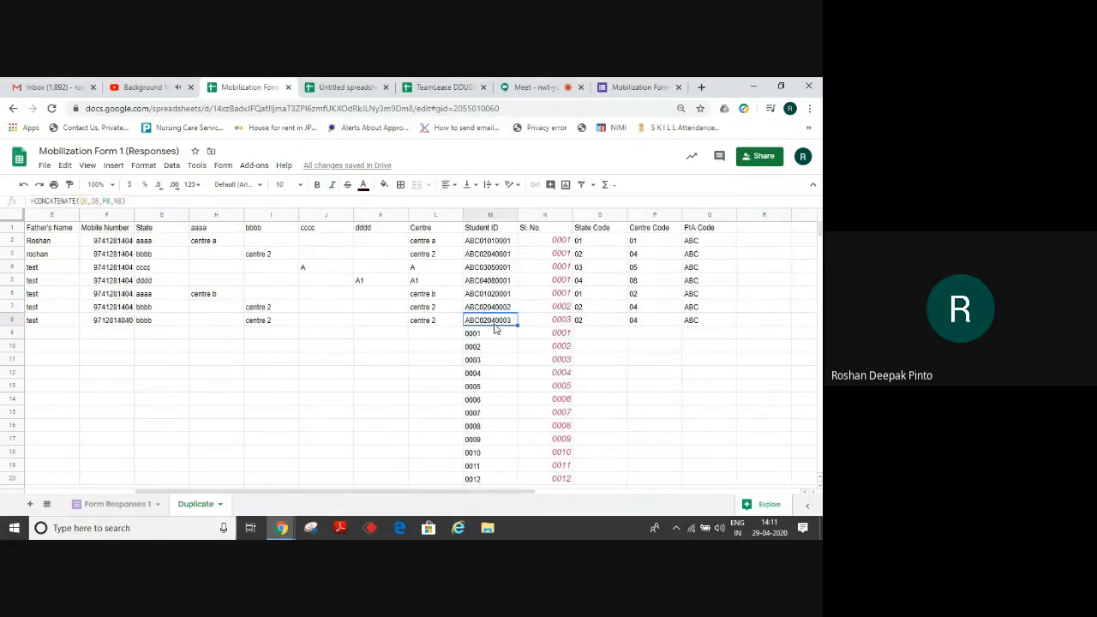